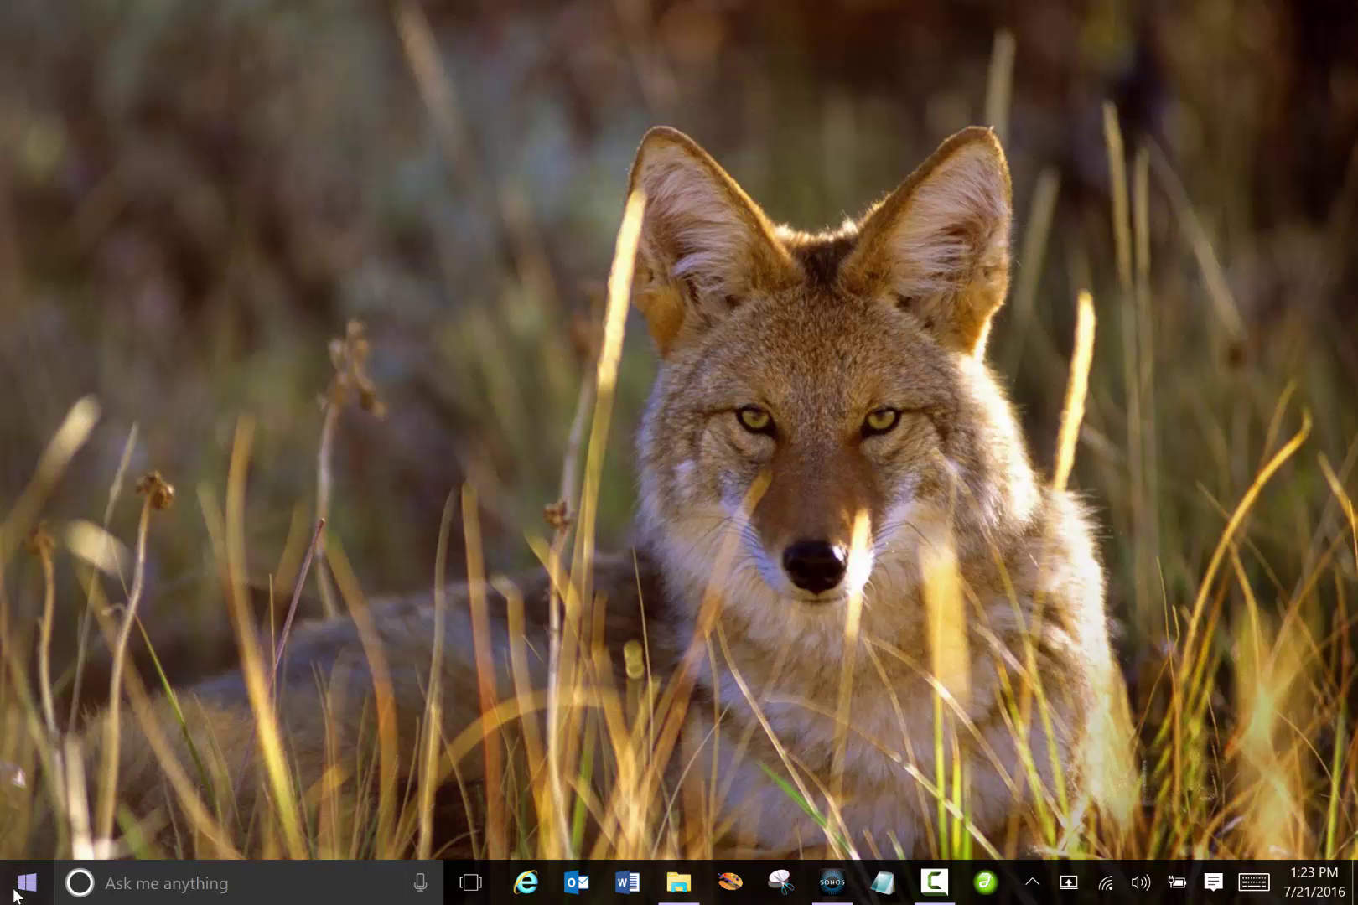
# Launch Premier+ Embroidery Extra from the Start menu to get an empty 200 x 260 mm hoop
pyautogui.click(15, 895)
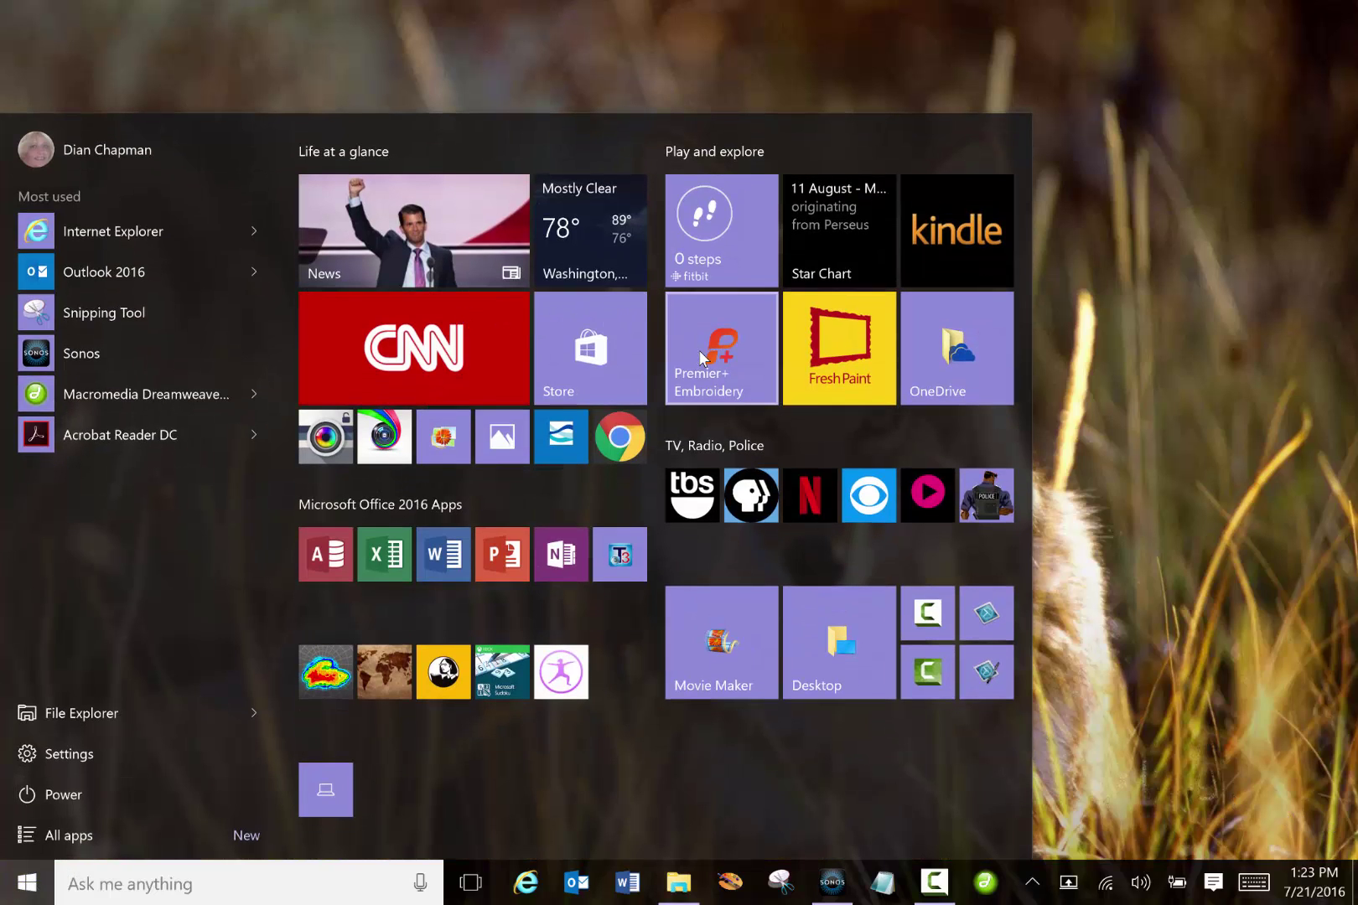
pyautogui.click(700, 352)
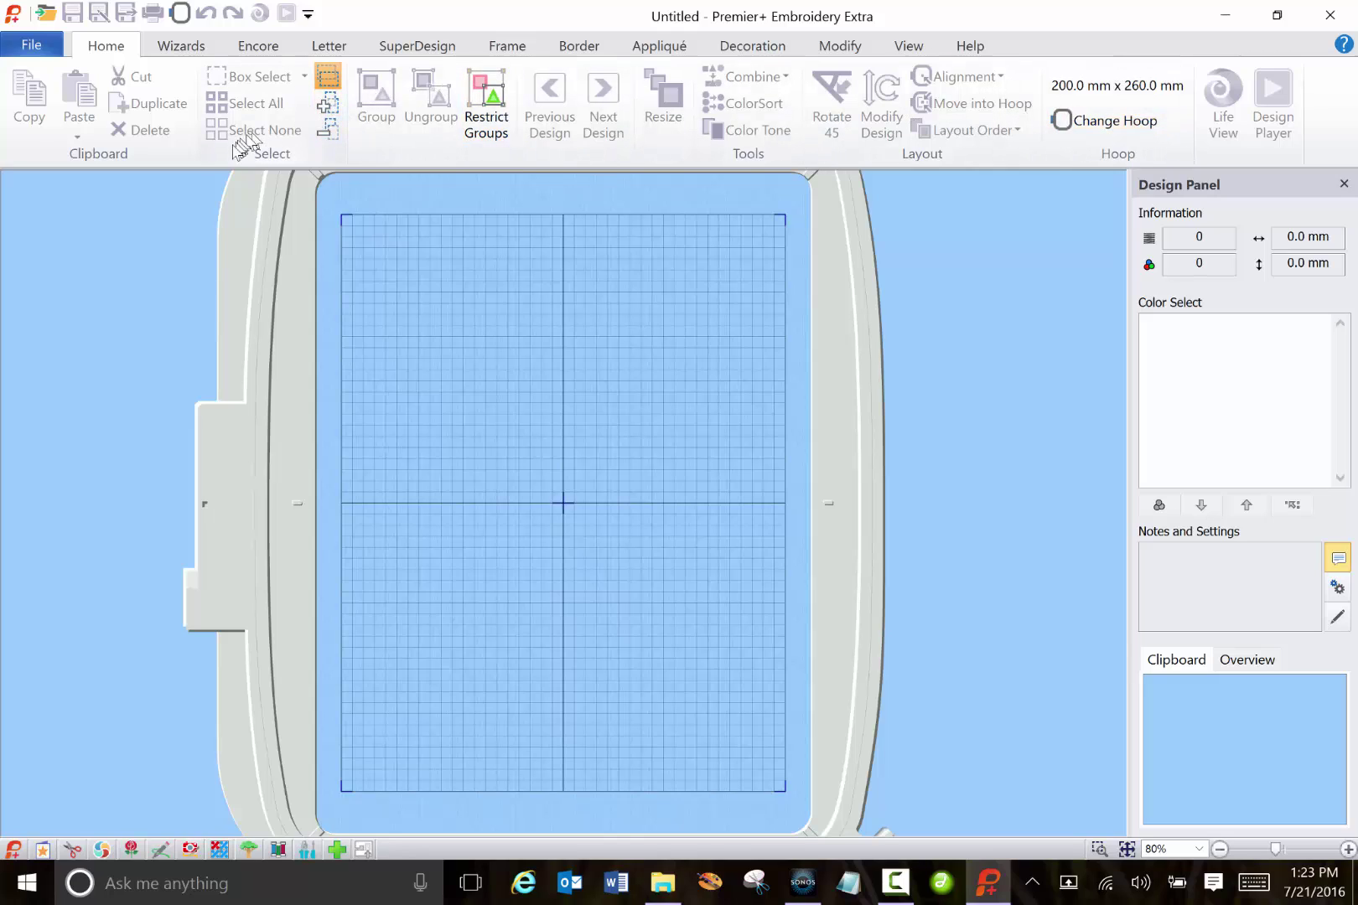
# Show the Wizards tools and check the PhotoStitch Into Hoop and Into Rectangle options
pyautogui.click(172, 49)
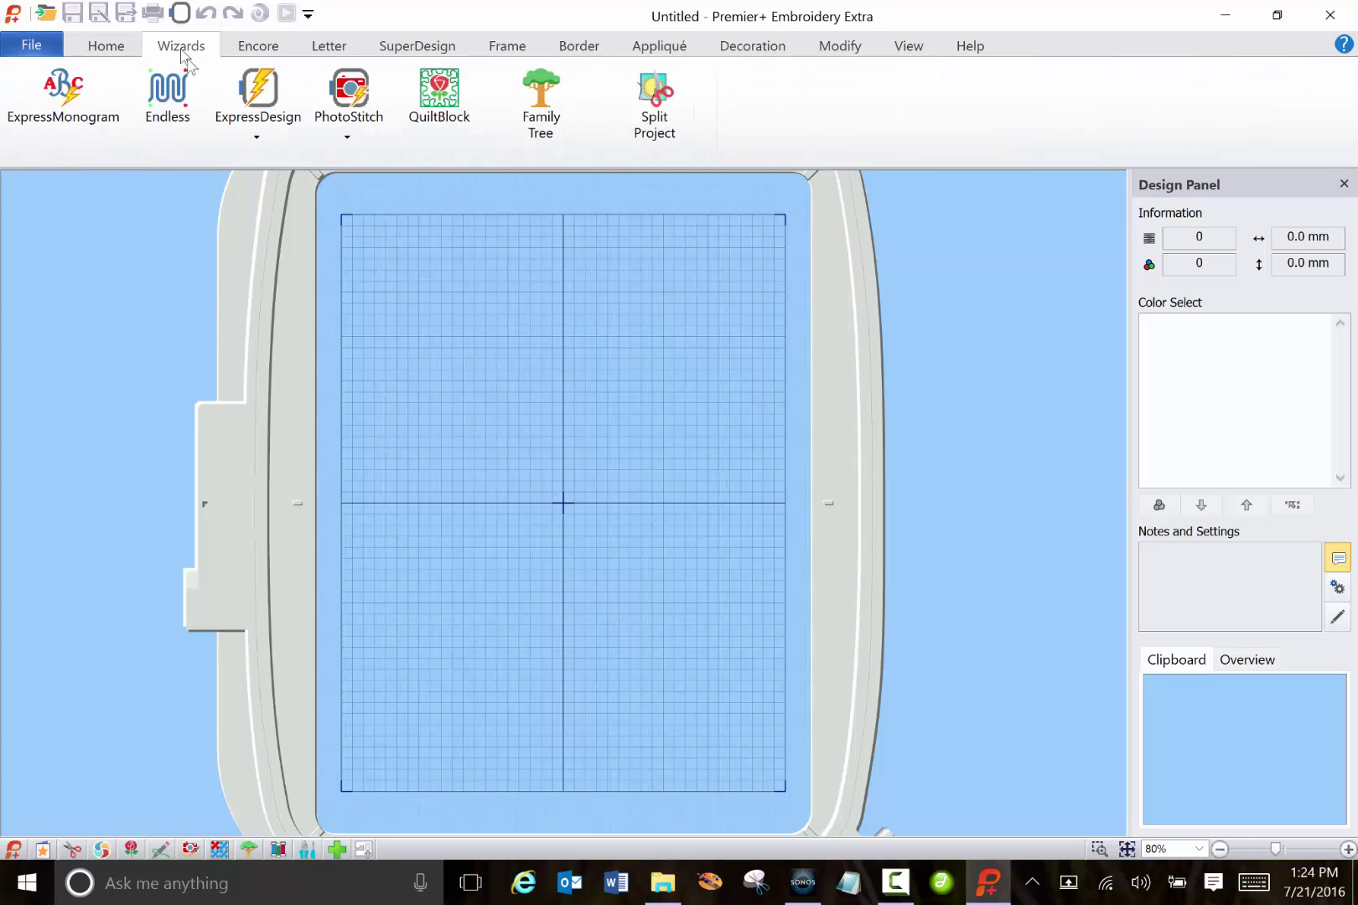
pyautogui.click(342, 126)
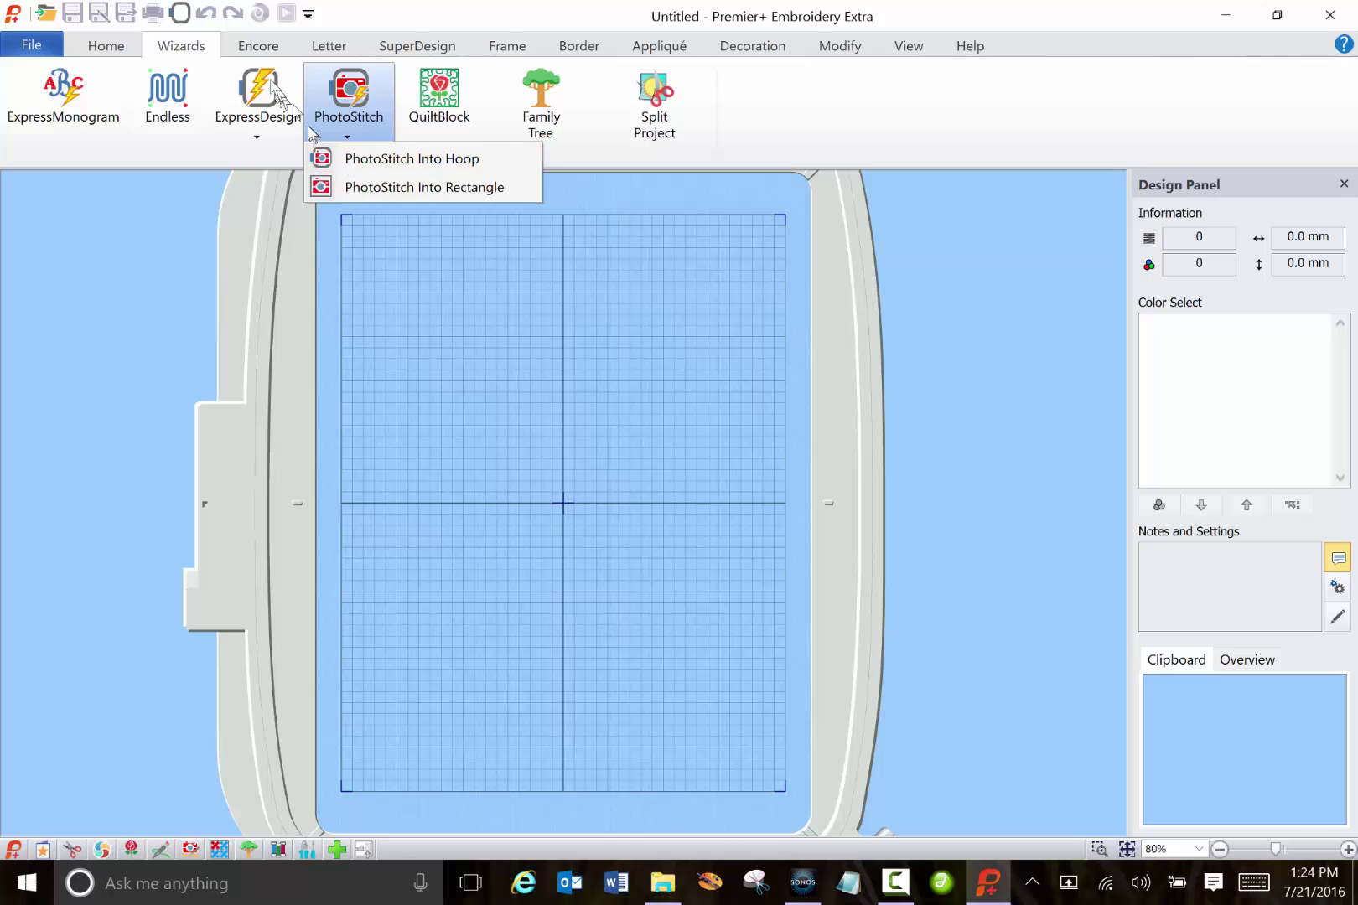
# Open the SuperDesign gallery and browse the Borders and Corners categories
pyautogui.click(413, 48)
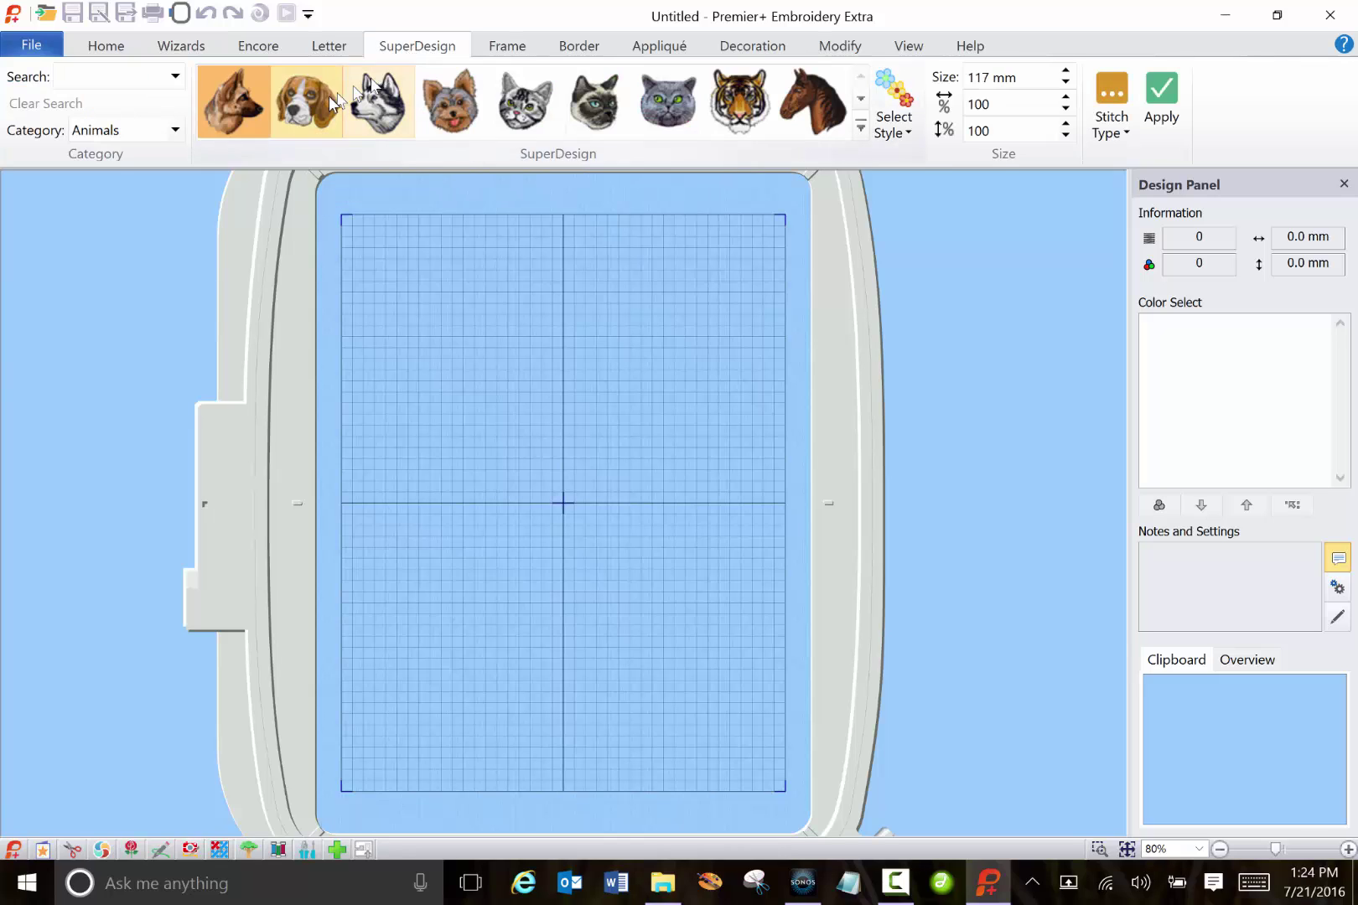
pyautogui.click(225, 134)
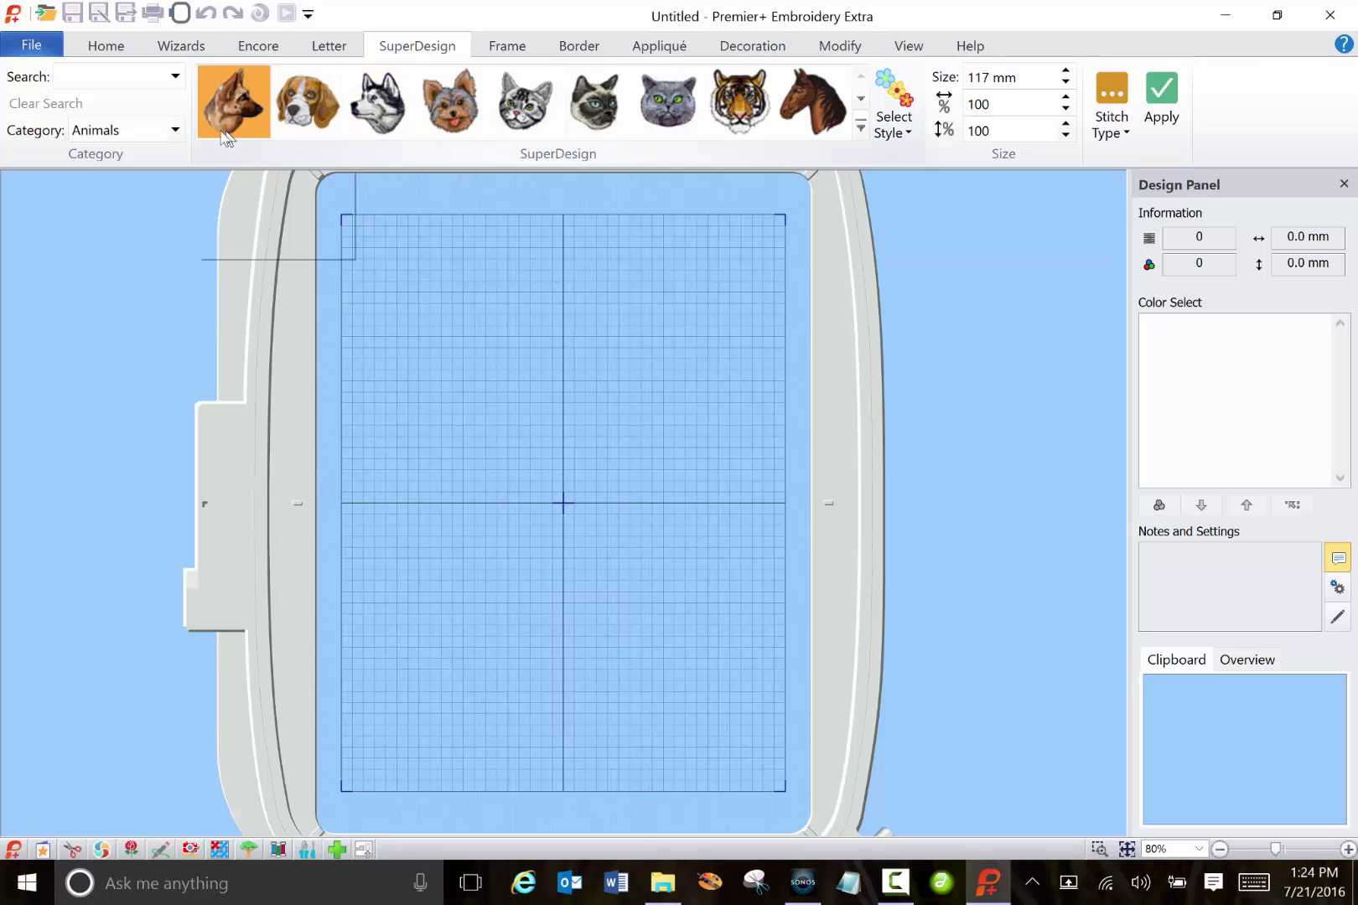
pyautogui.click(176, 130)
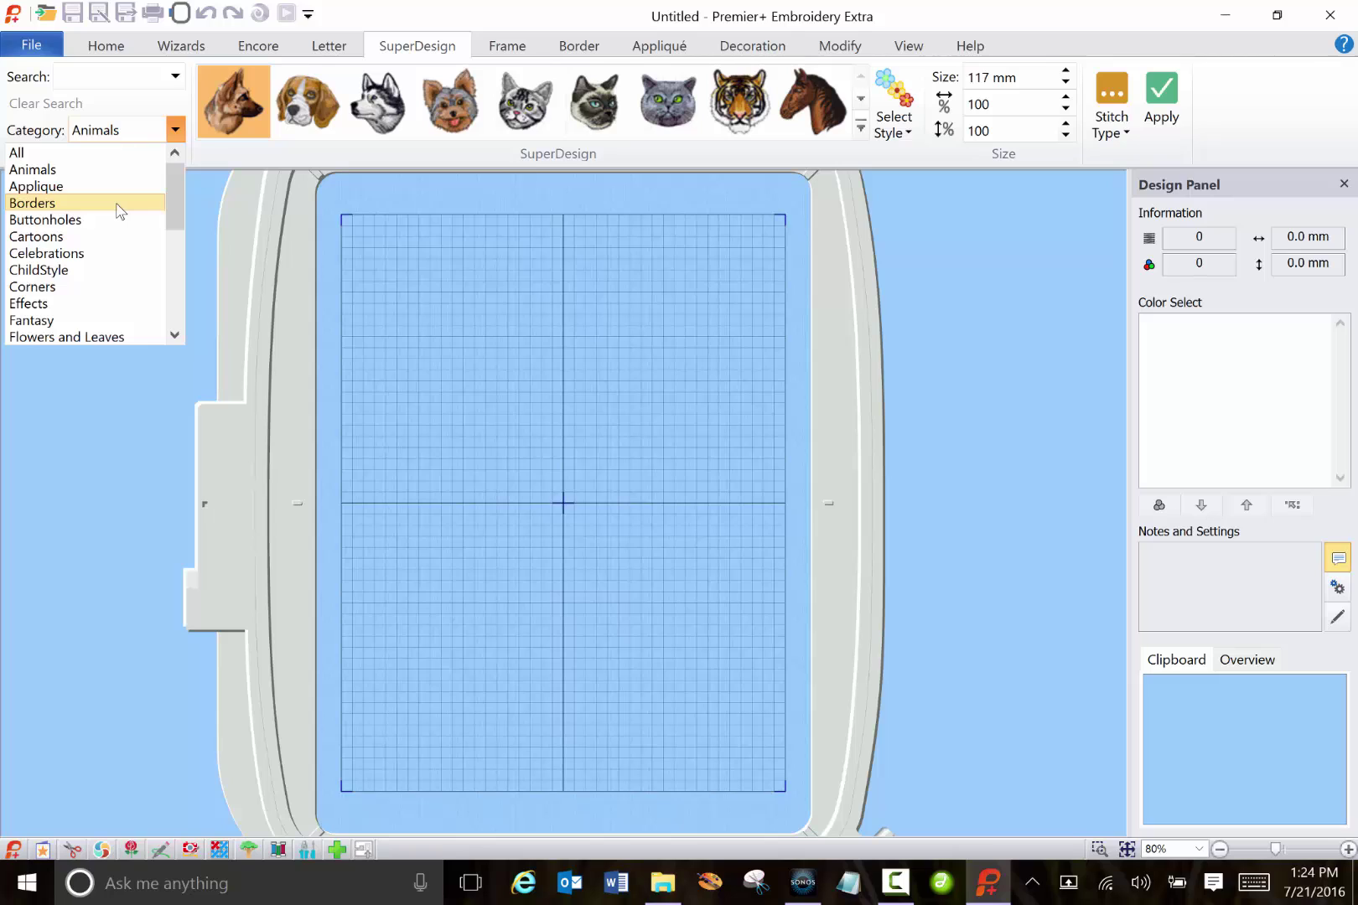
pyautogui.click(117, 207)
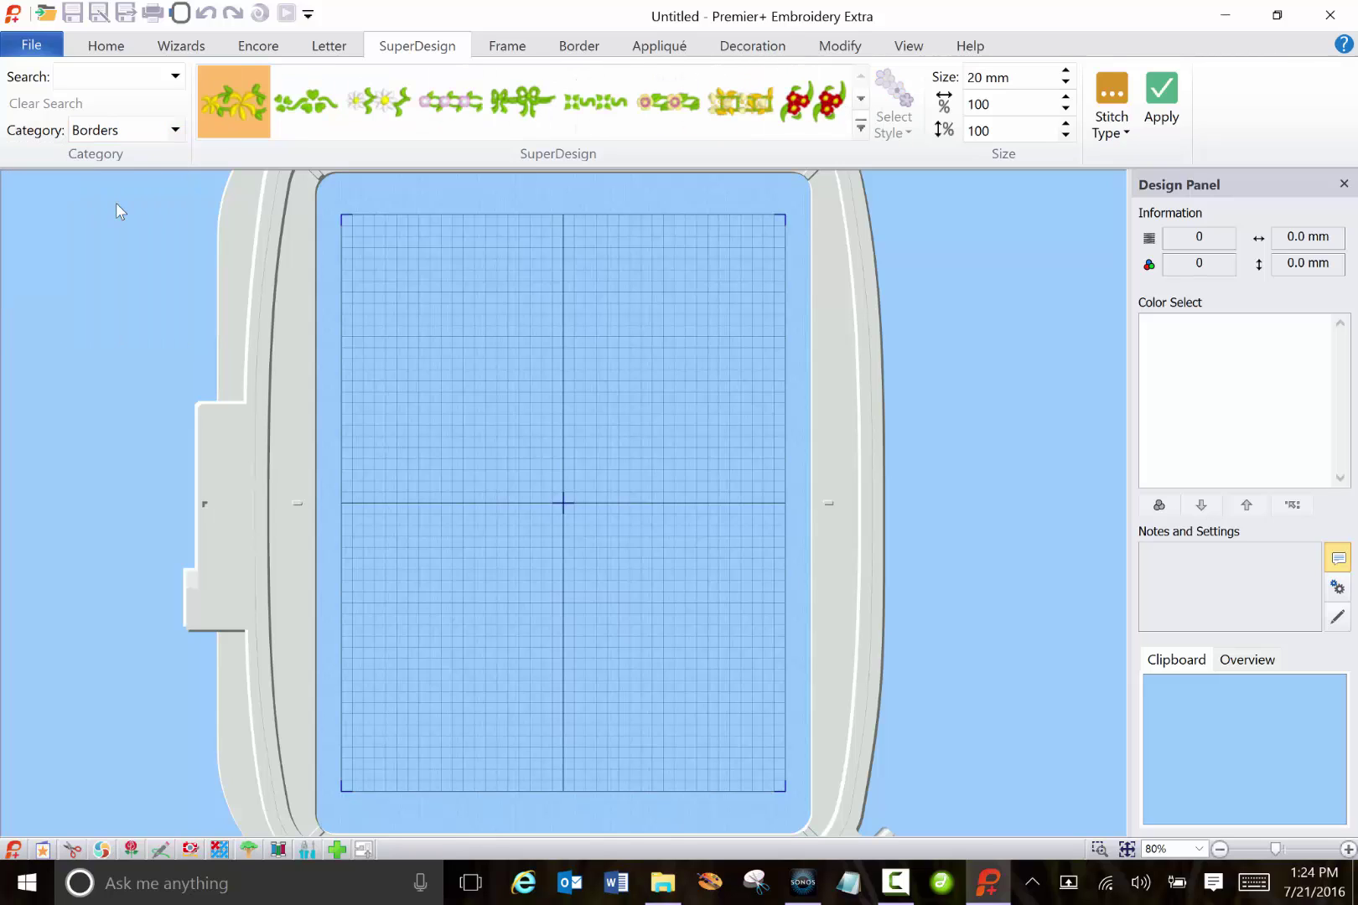
pyautogui.click(176, 131)
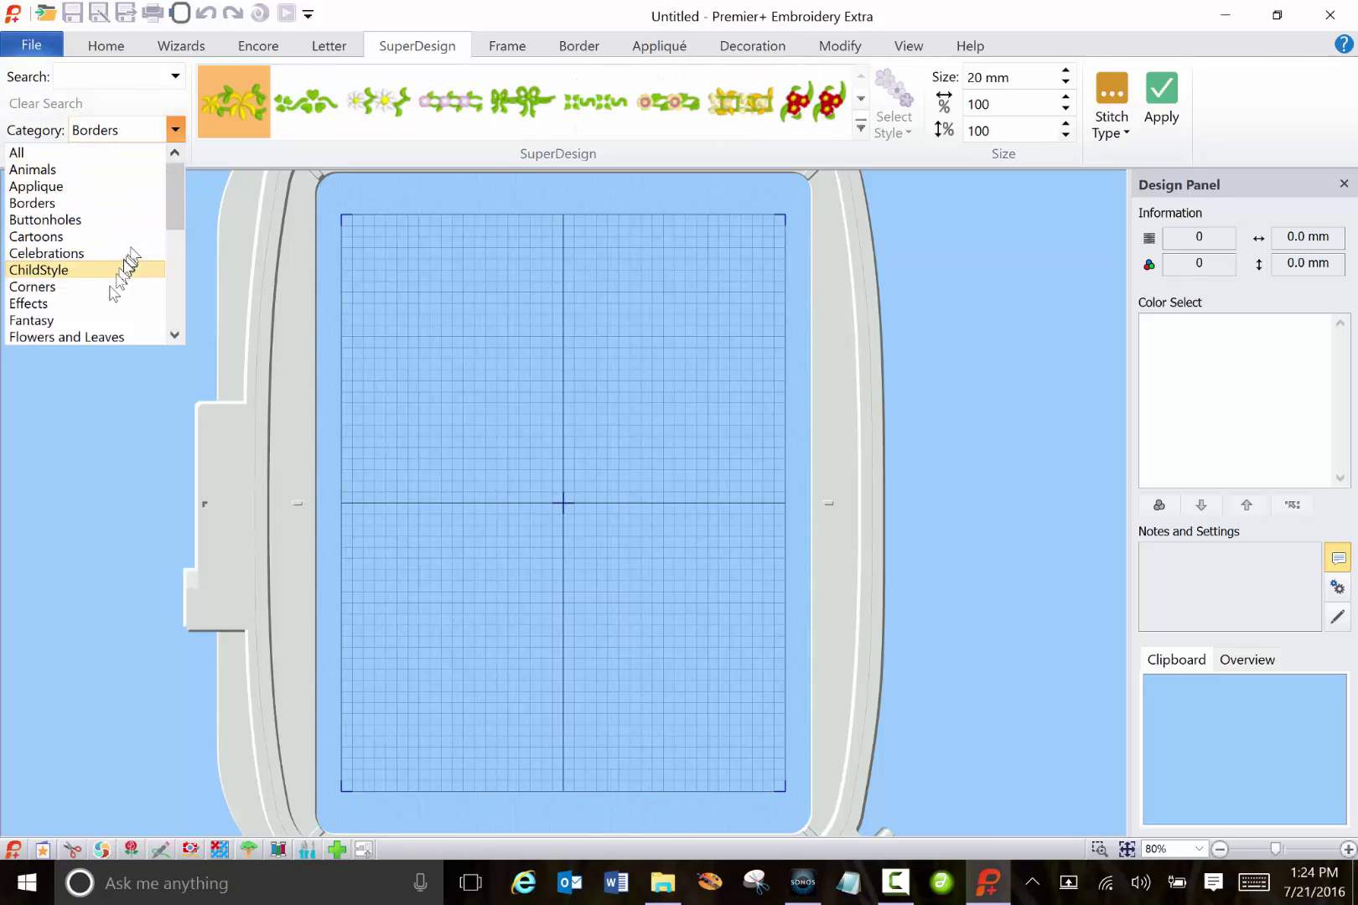
pyautogui.click(106, 287)
# Browse Fantasy and Cartoons, then pick the Daisy from Flowers and Leaves at 12 mm
pyautogui.click(175, 130)
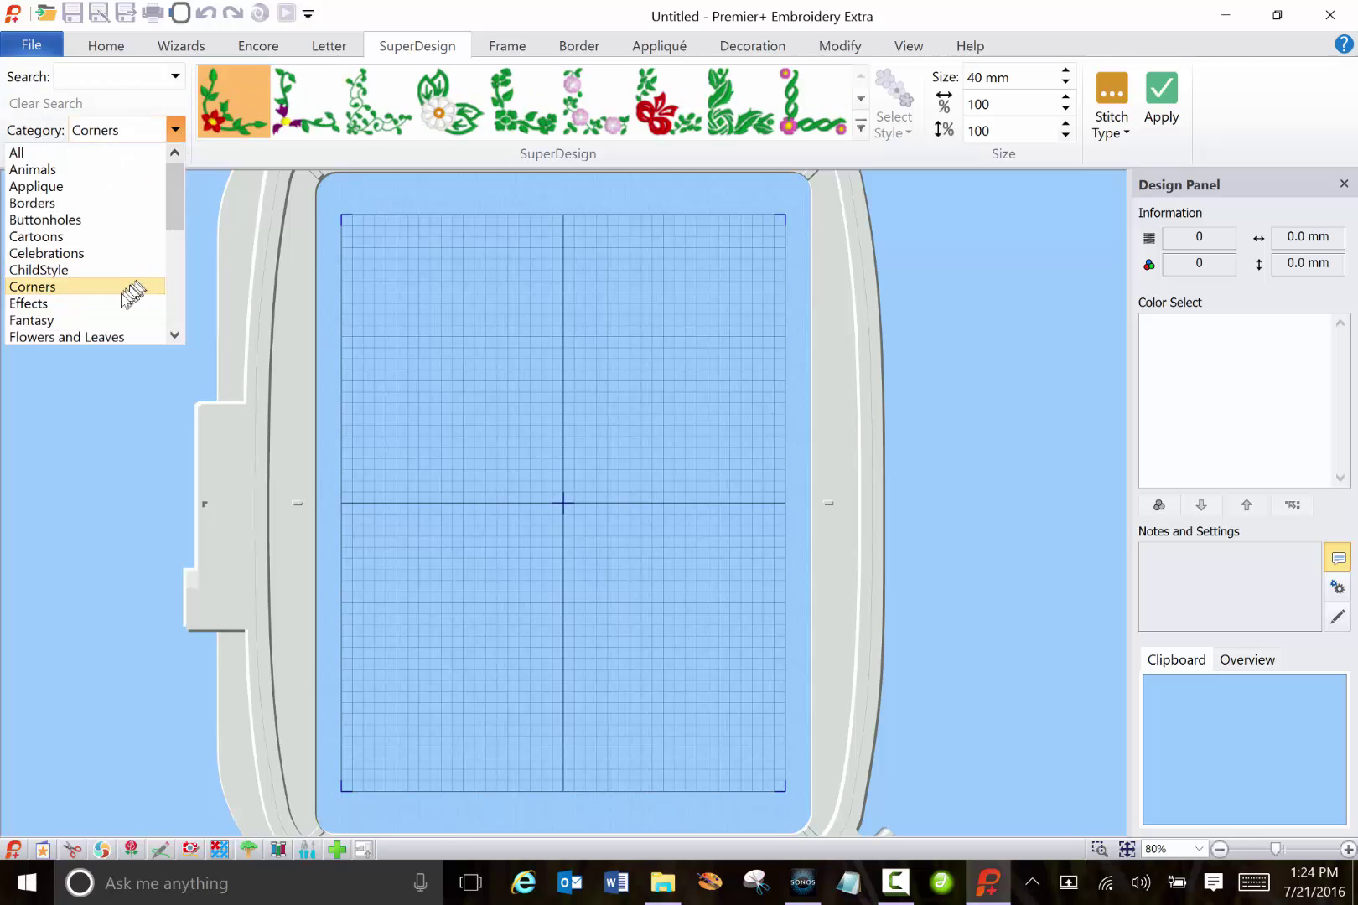
pyautogui.click(115, 320)
pyautogui.click(176, 132)
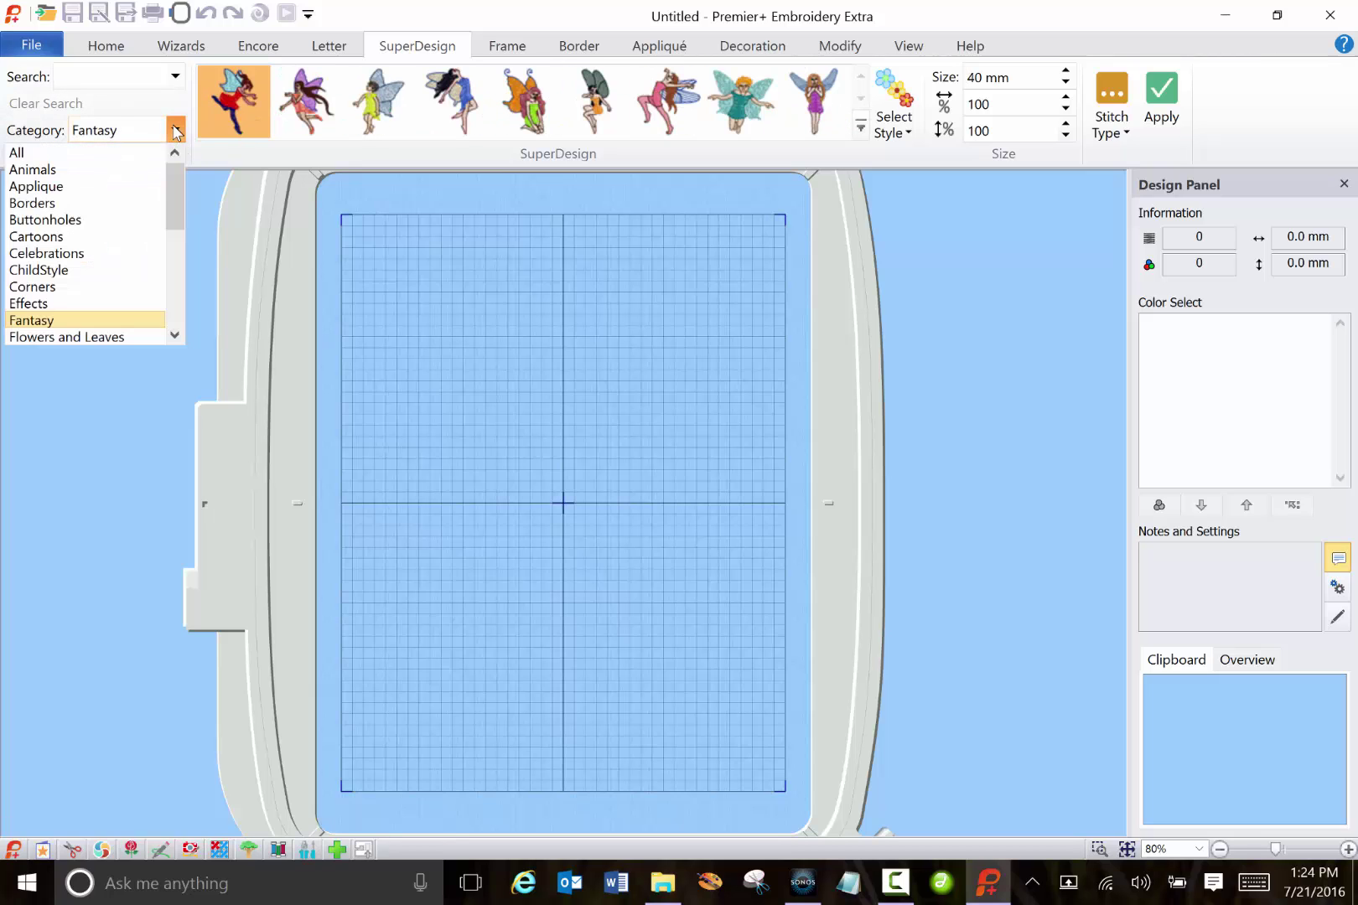
pyautogui.click(108, 242)
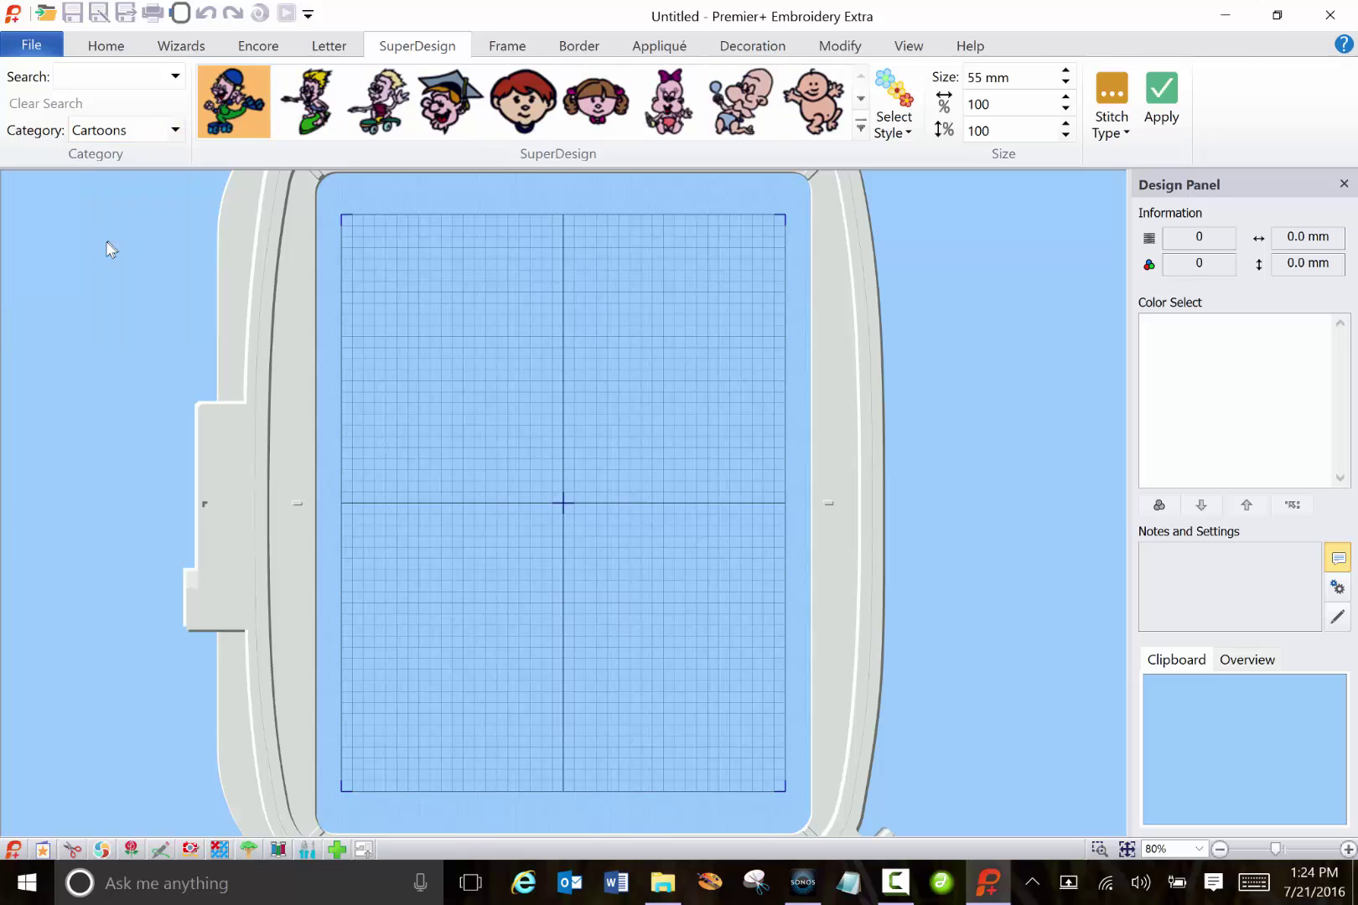
pyautogui.click(176, 130)
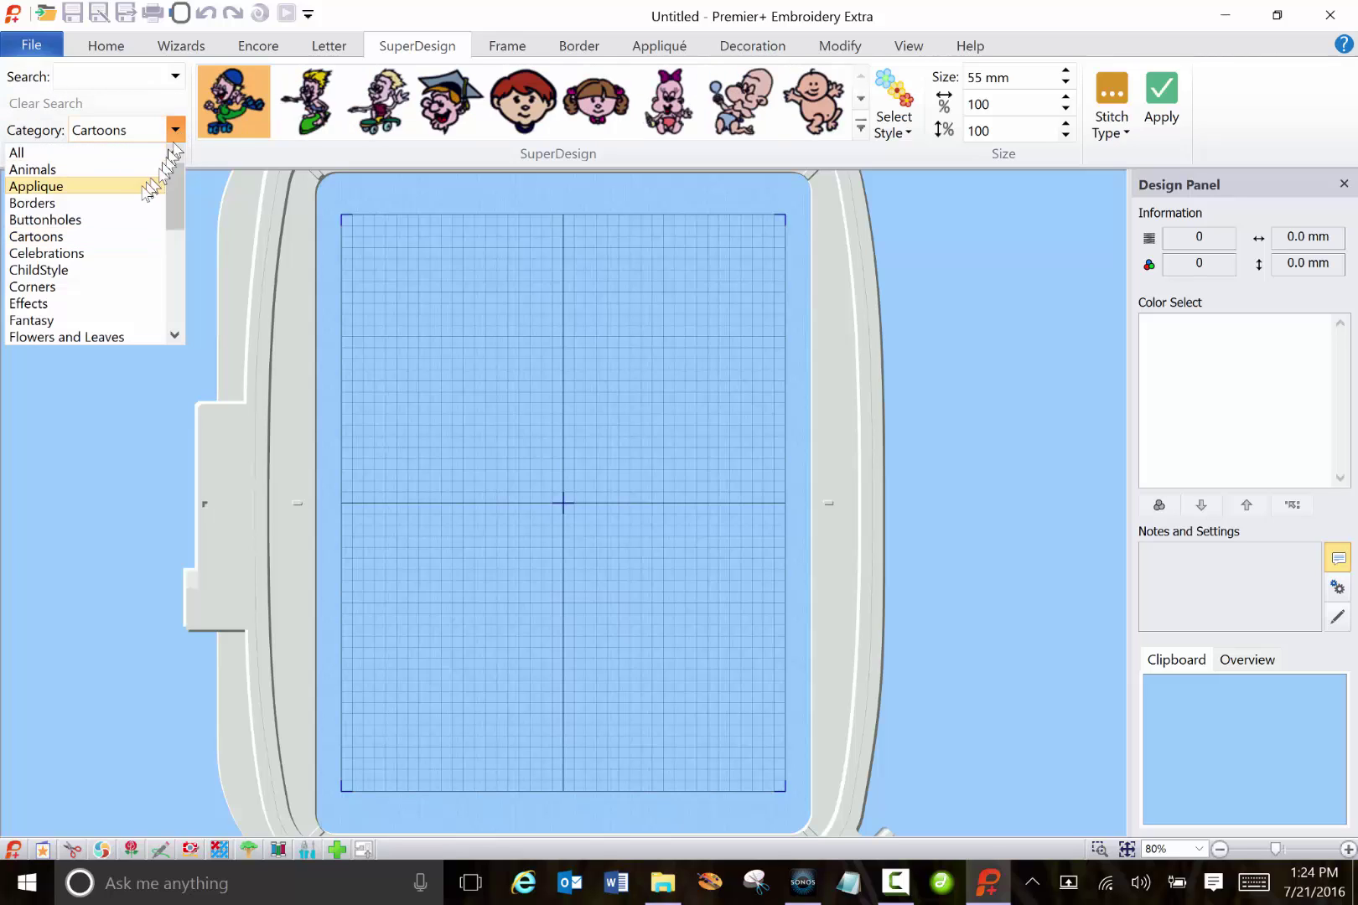
pyautogui.click(109, 339)
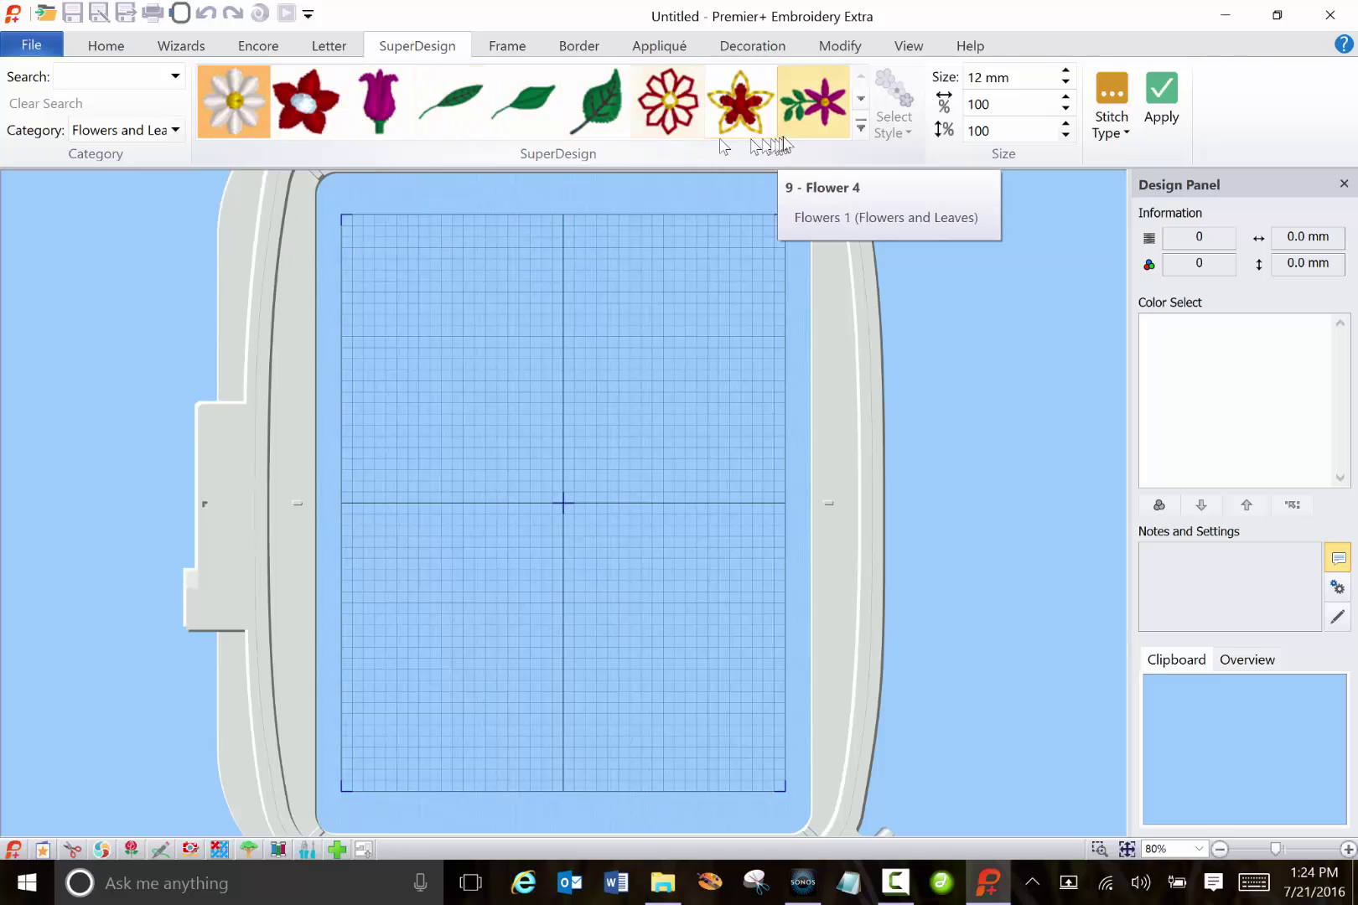
pyautogui.click(861, 126)
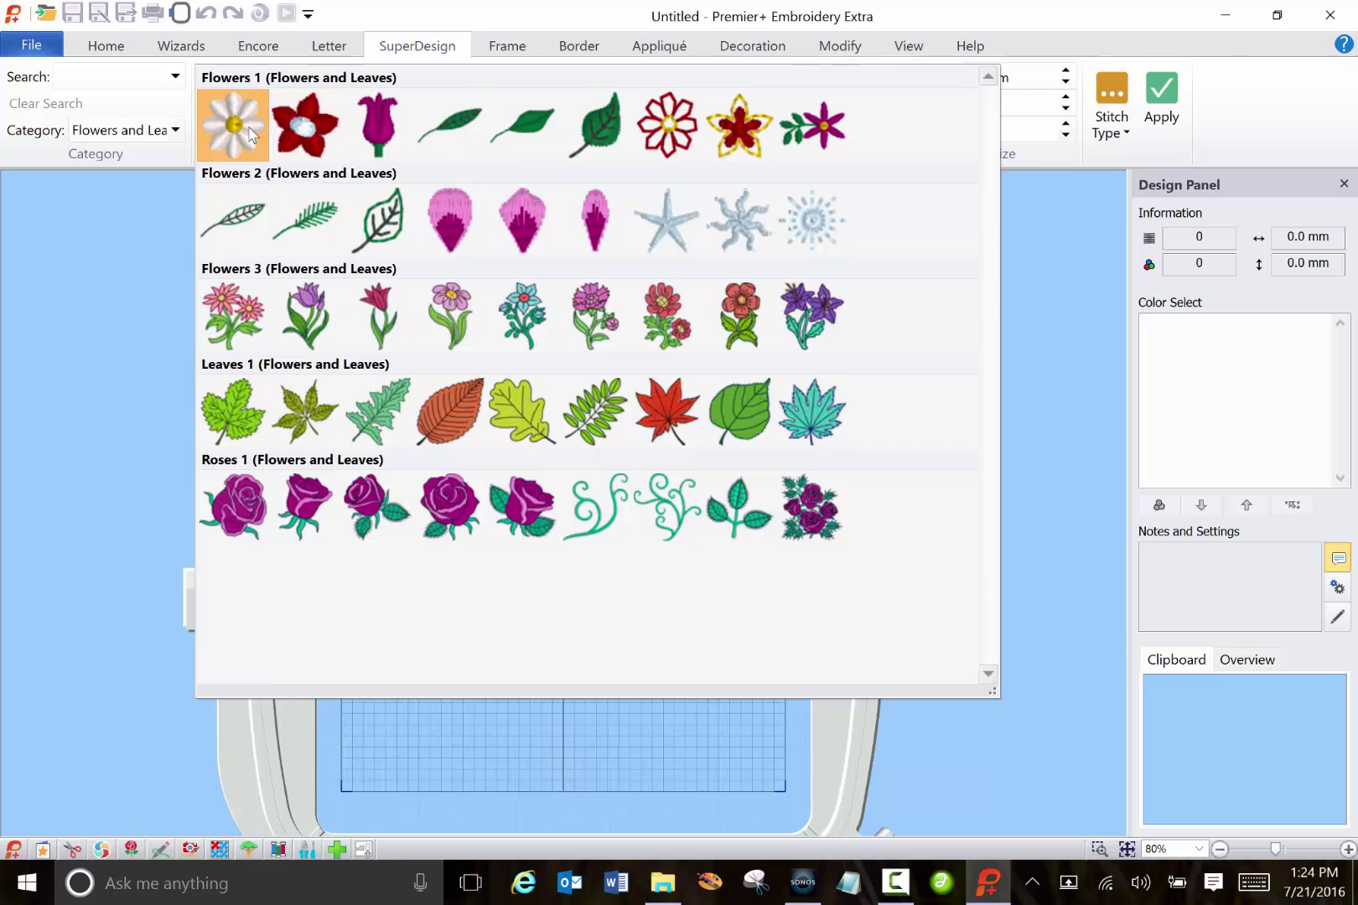
pyautogui.click(250, 129)
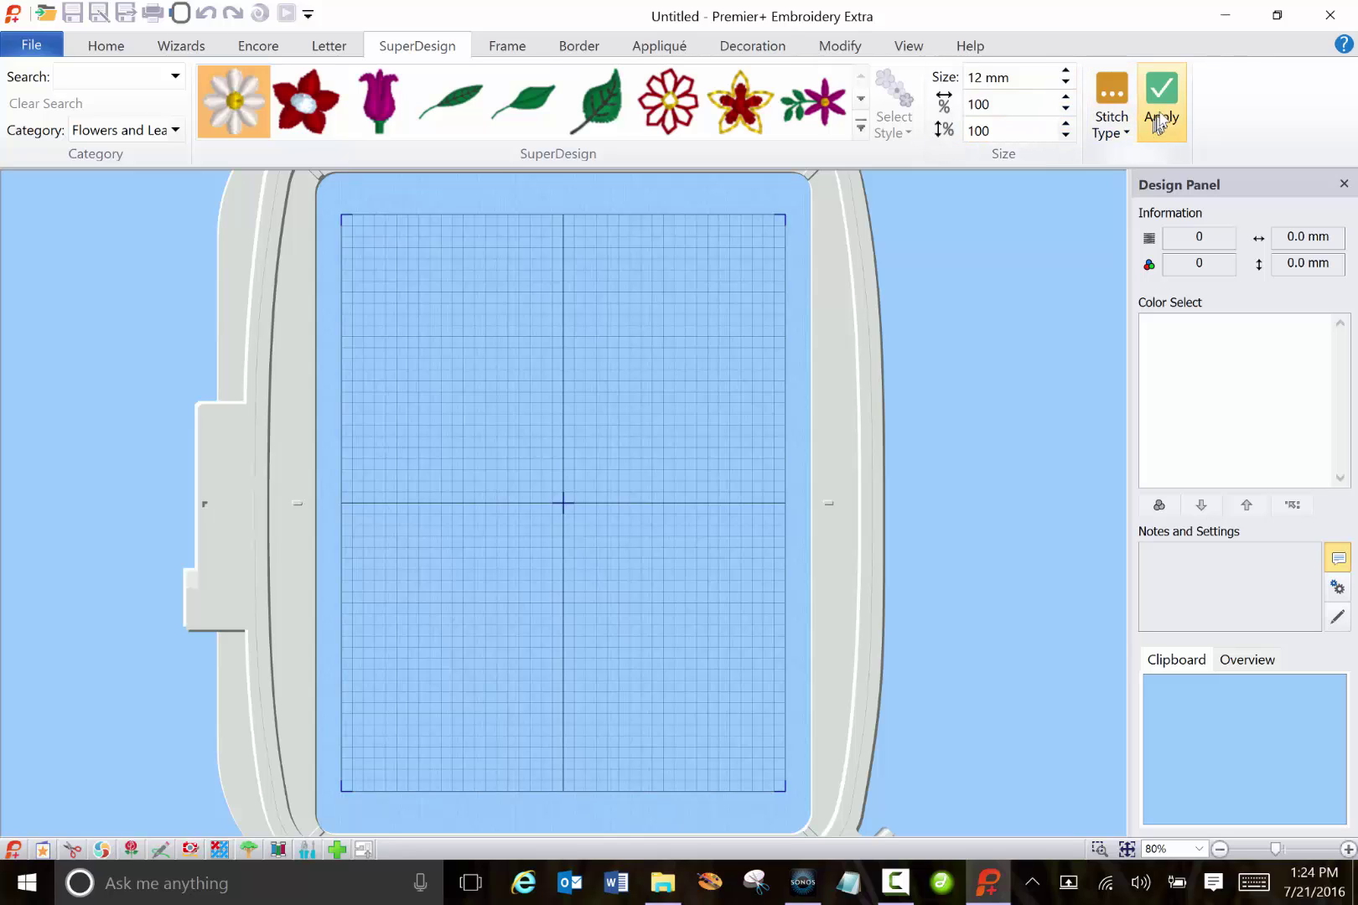
# Place the 12 mm daisy at the hoop centre and keep the 200 x 260 mm hoop upright
pyautogui.click(1162, 113)
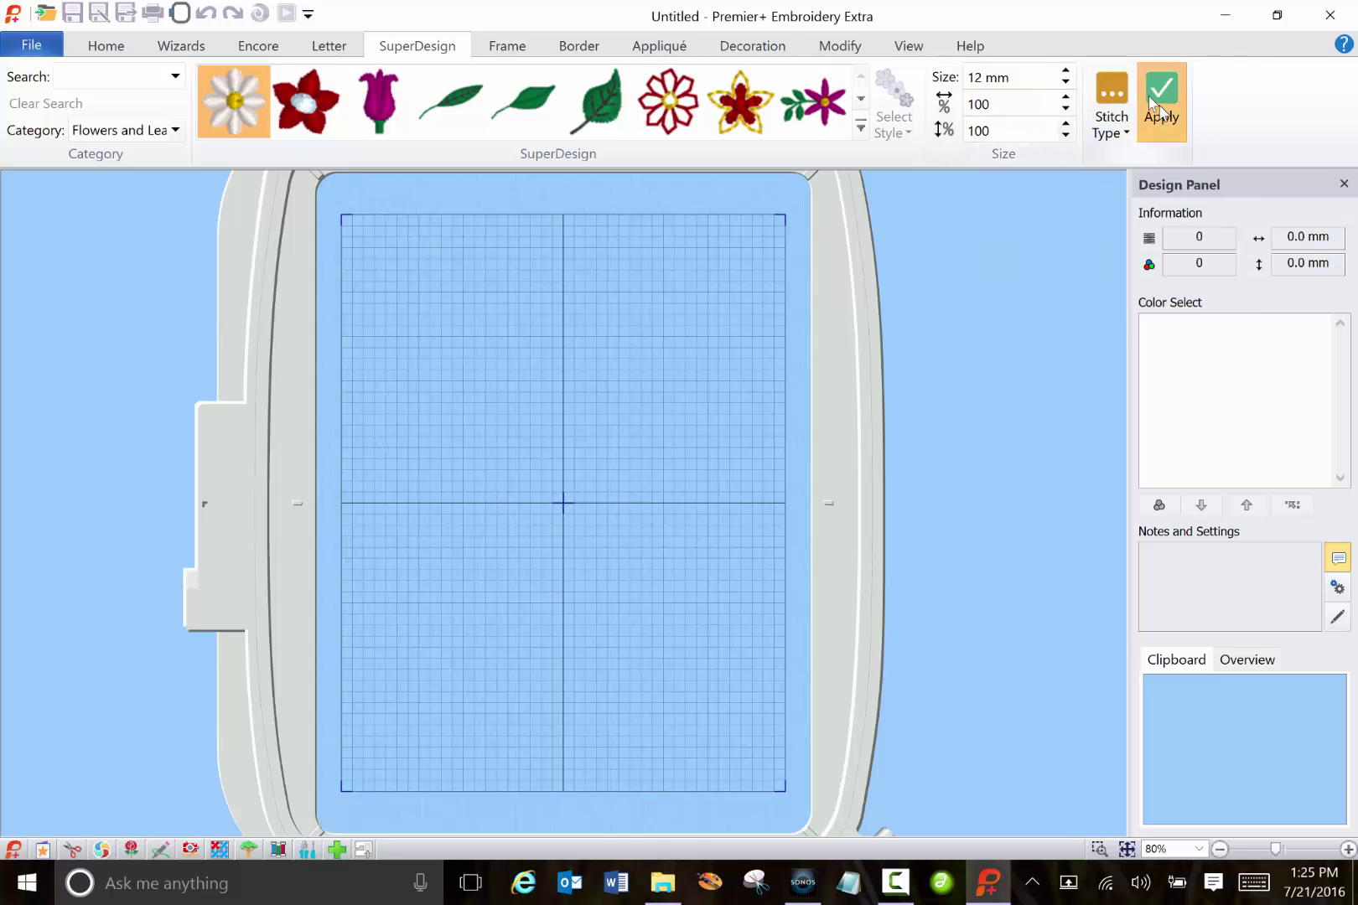
pyautogui.click(602, 502)
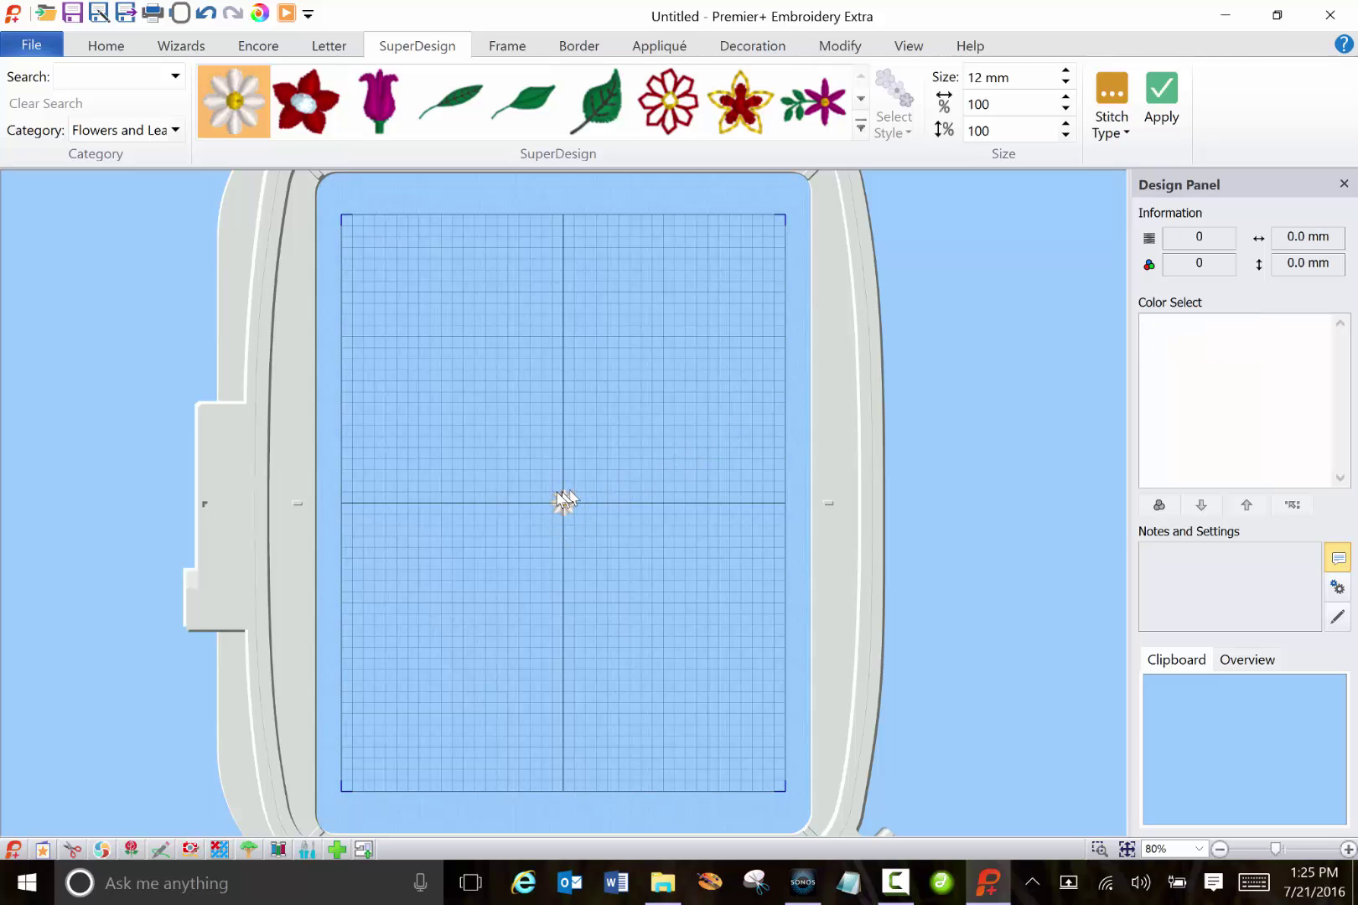
pyautogui.click(121, 50)
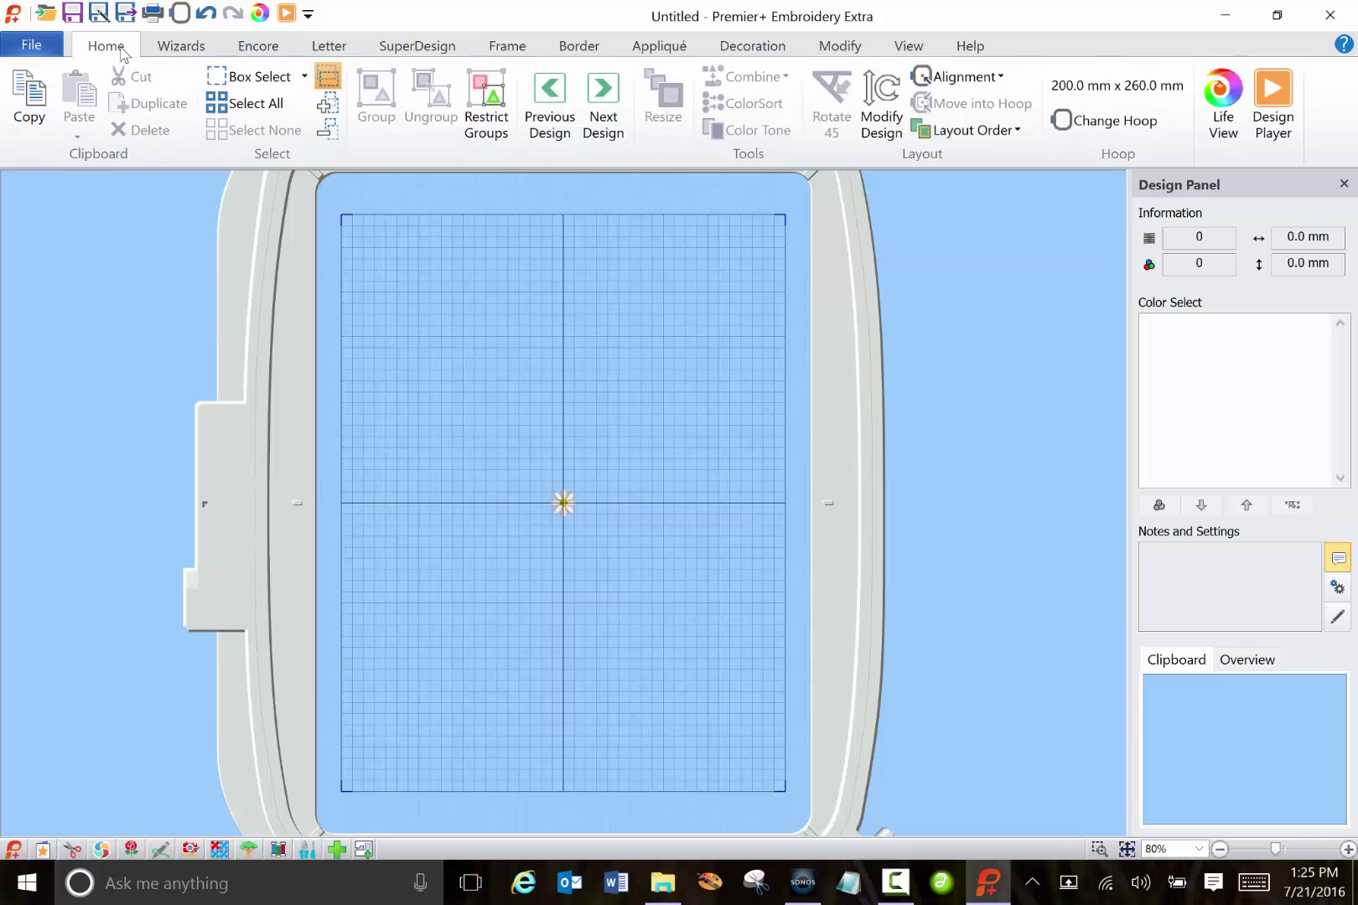
pyautogui.click(1133, 123)
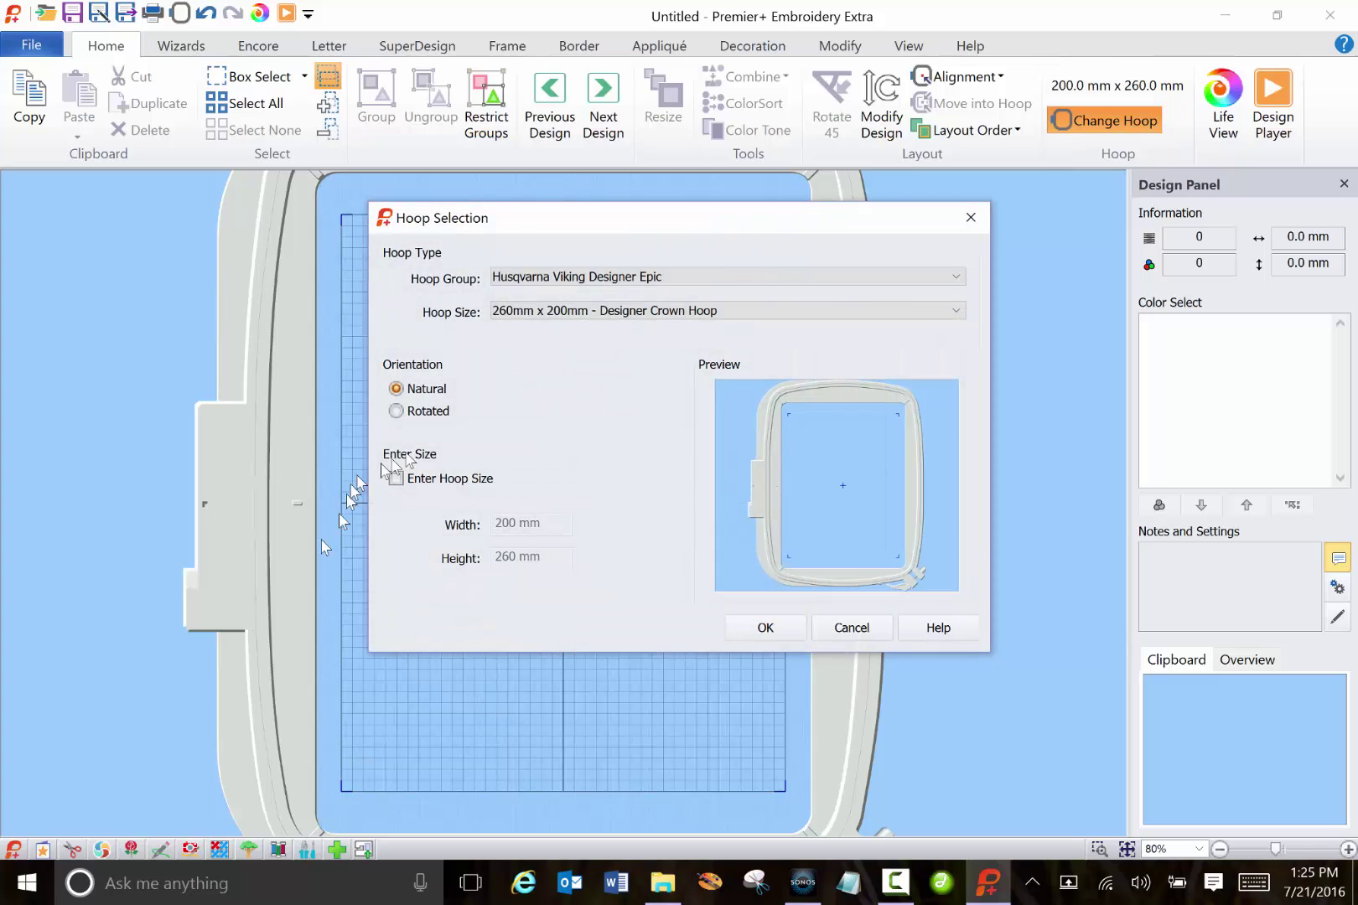
pyautogui.click(658, 283)
pyautogui.click(657, 294)
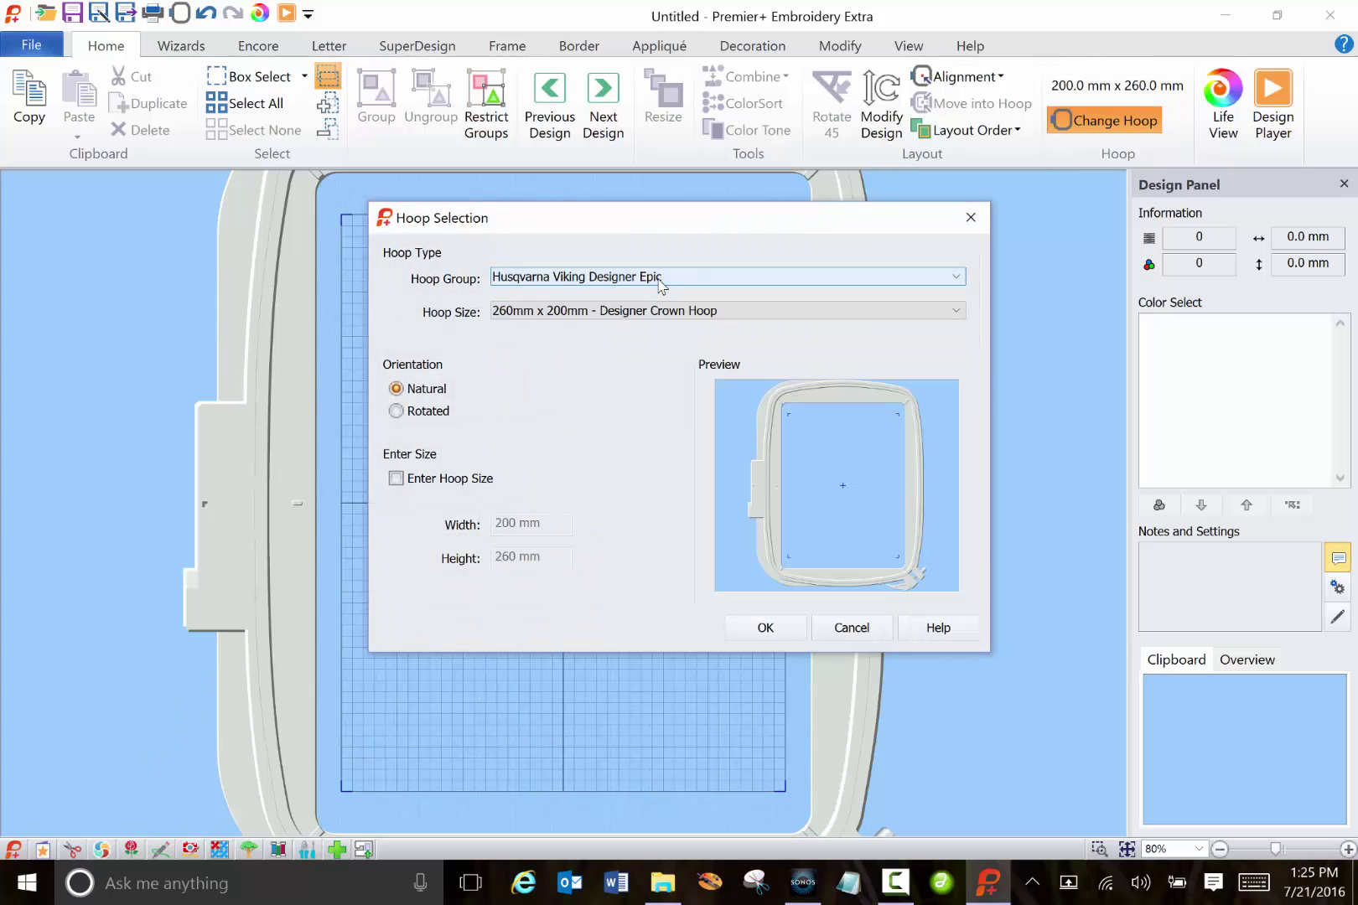
pyautogui.click(396, 411)
pyautogui.click(396, 389)
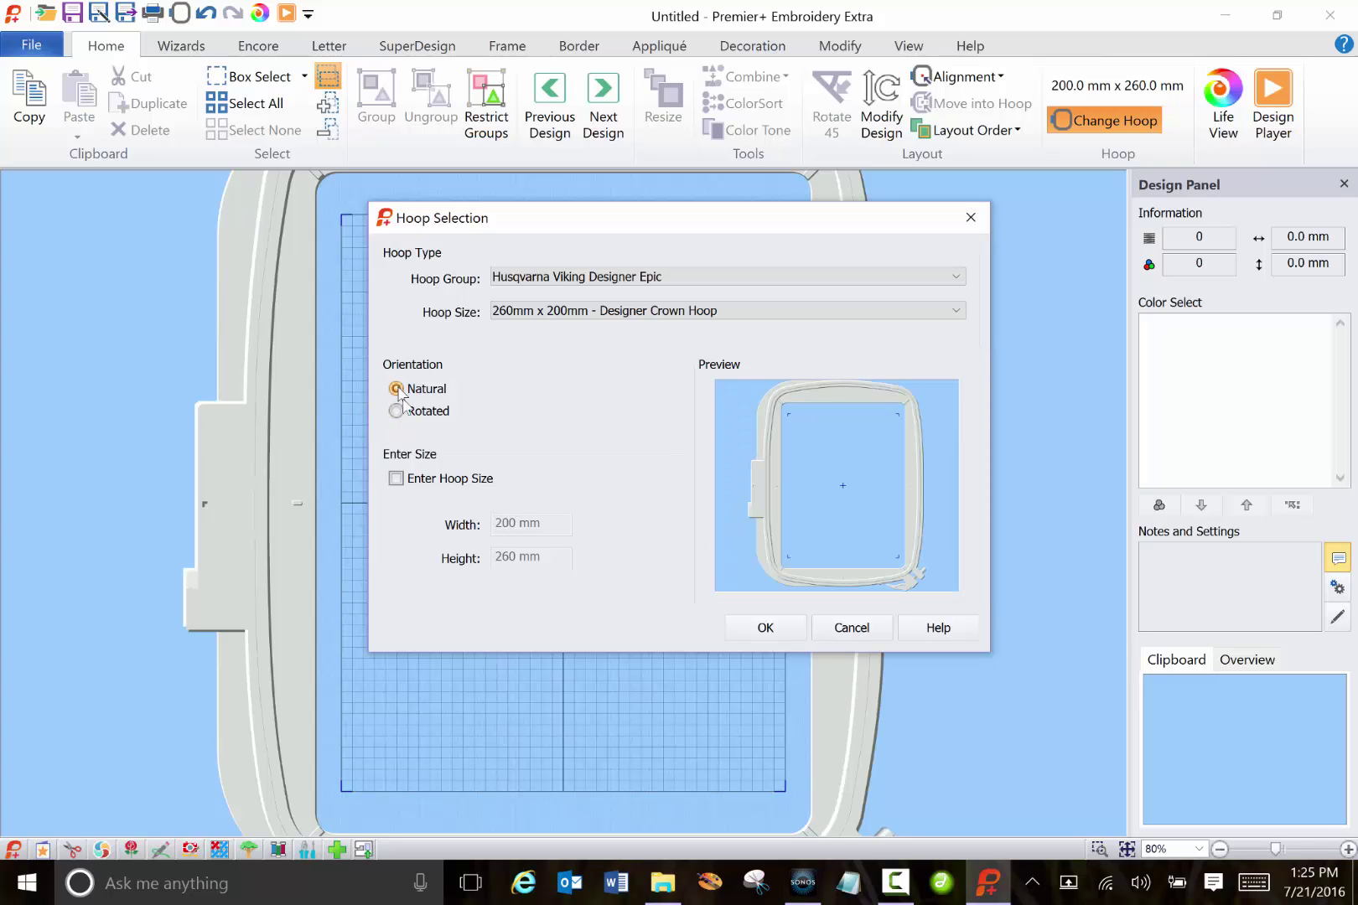
pyautogui.click(766, 629)
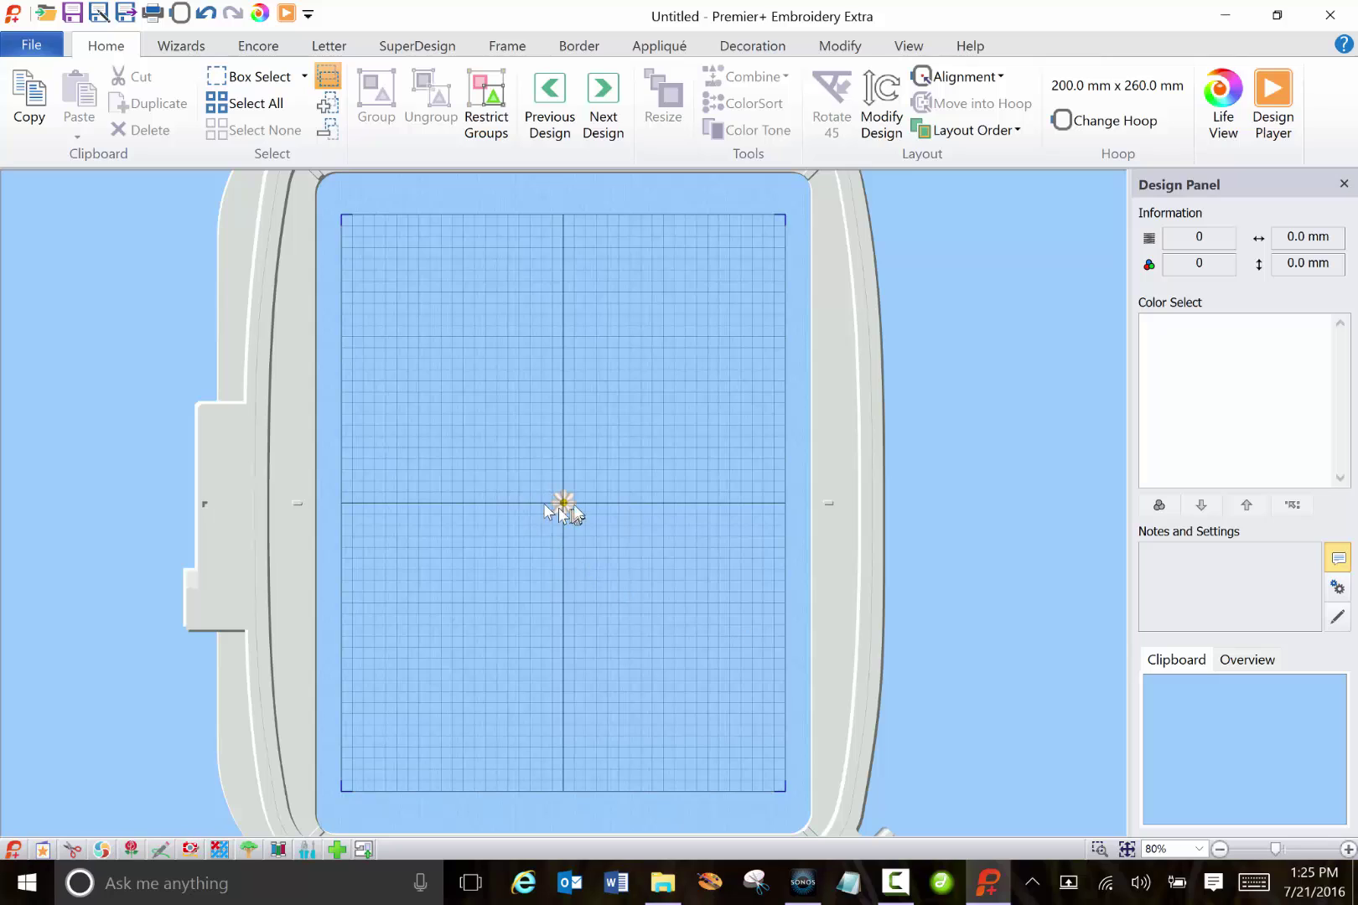
# Enlarge the daisy to about 24 x 25.7 mm and centre it in the hoop
pyautogui.click(570, 510)
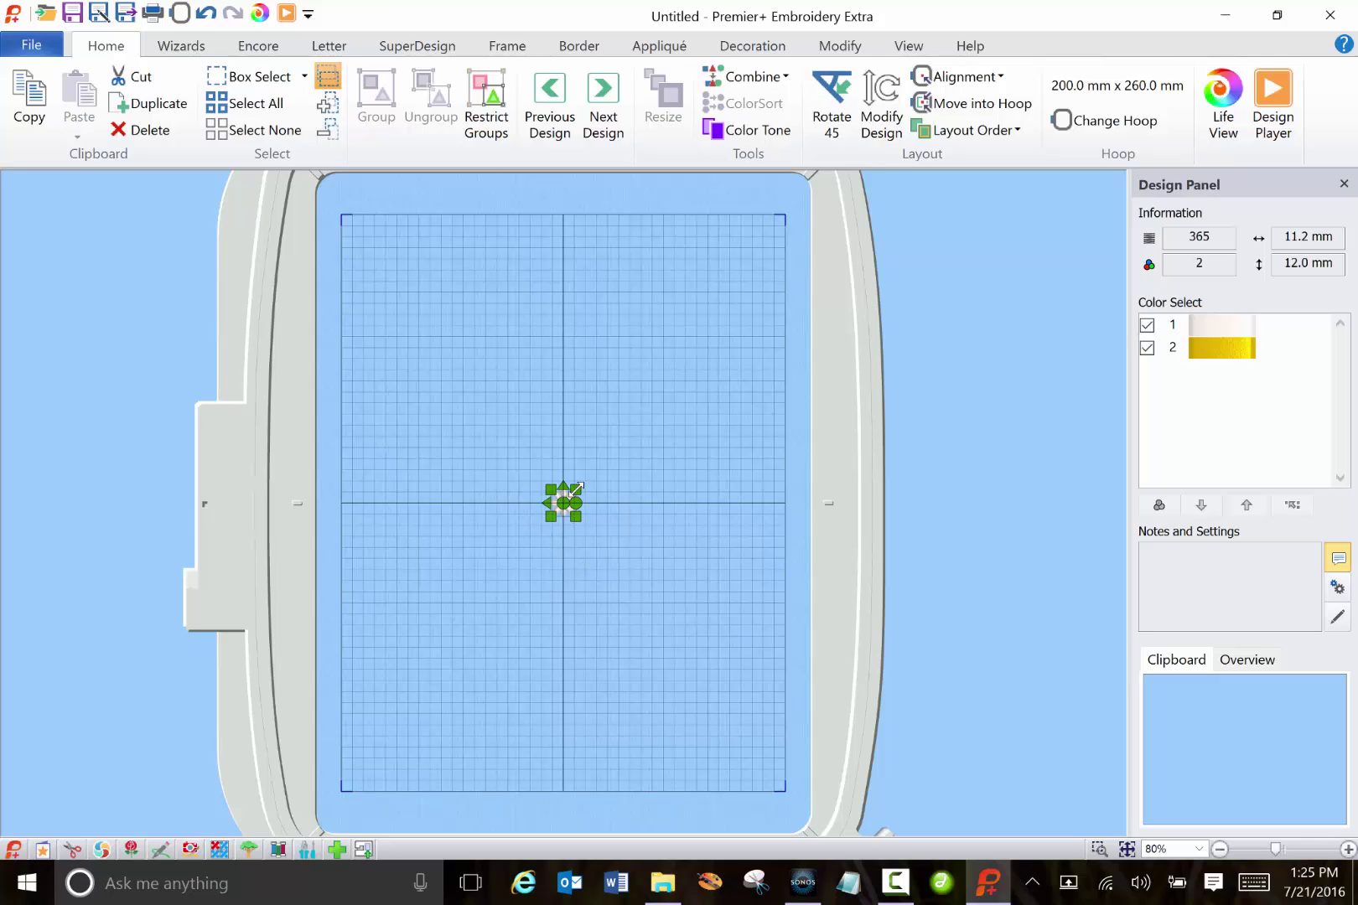
pyautogui.moveTo(576, 488); pyautogui.dragTo(604, 459)
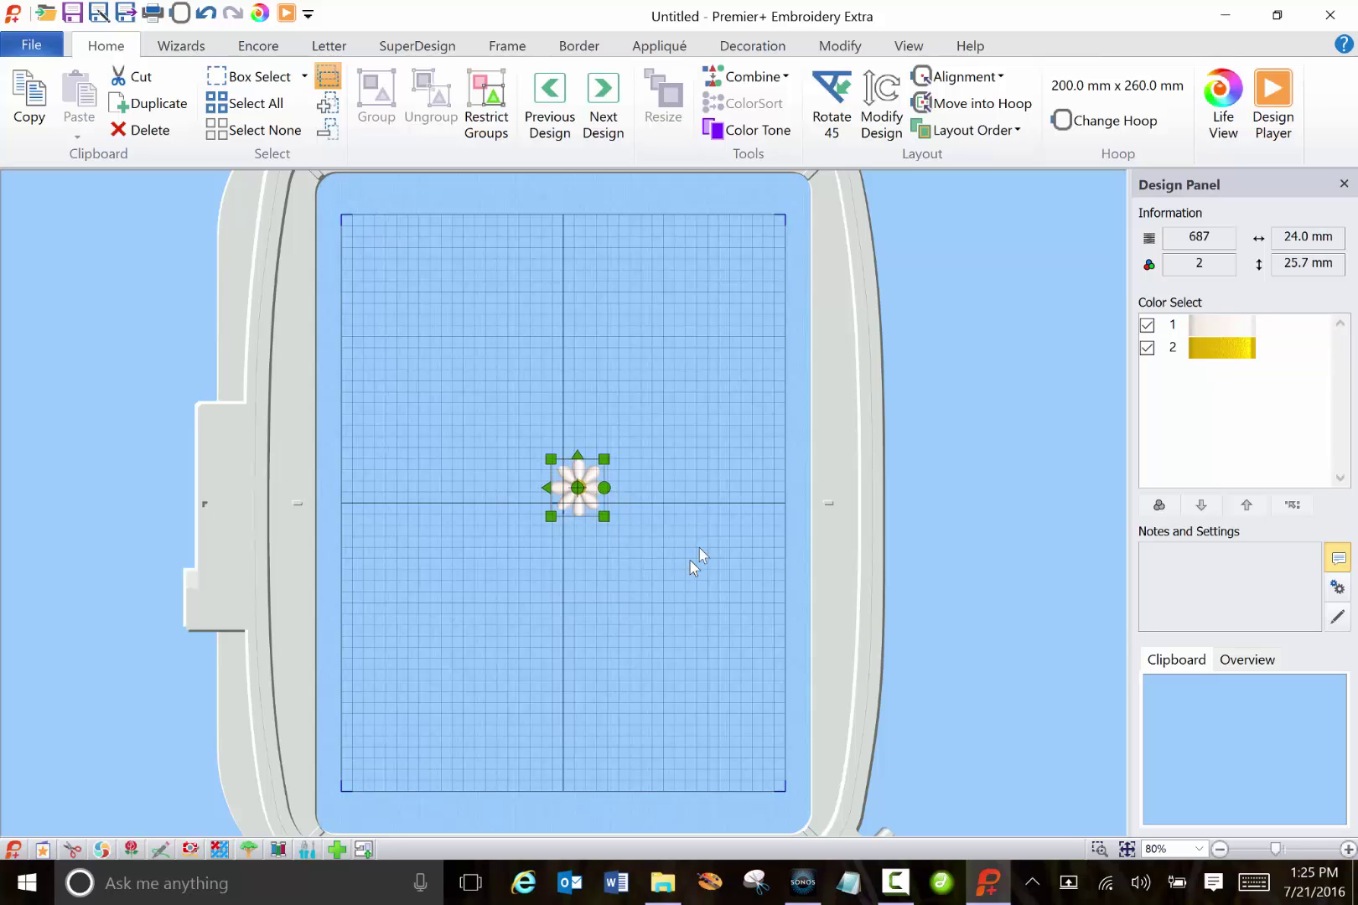
pyautogui.click(936, 84)
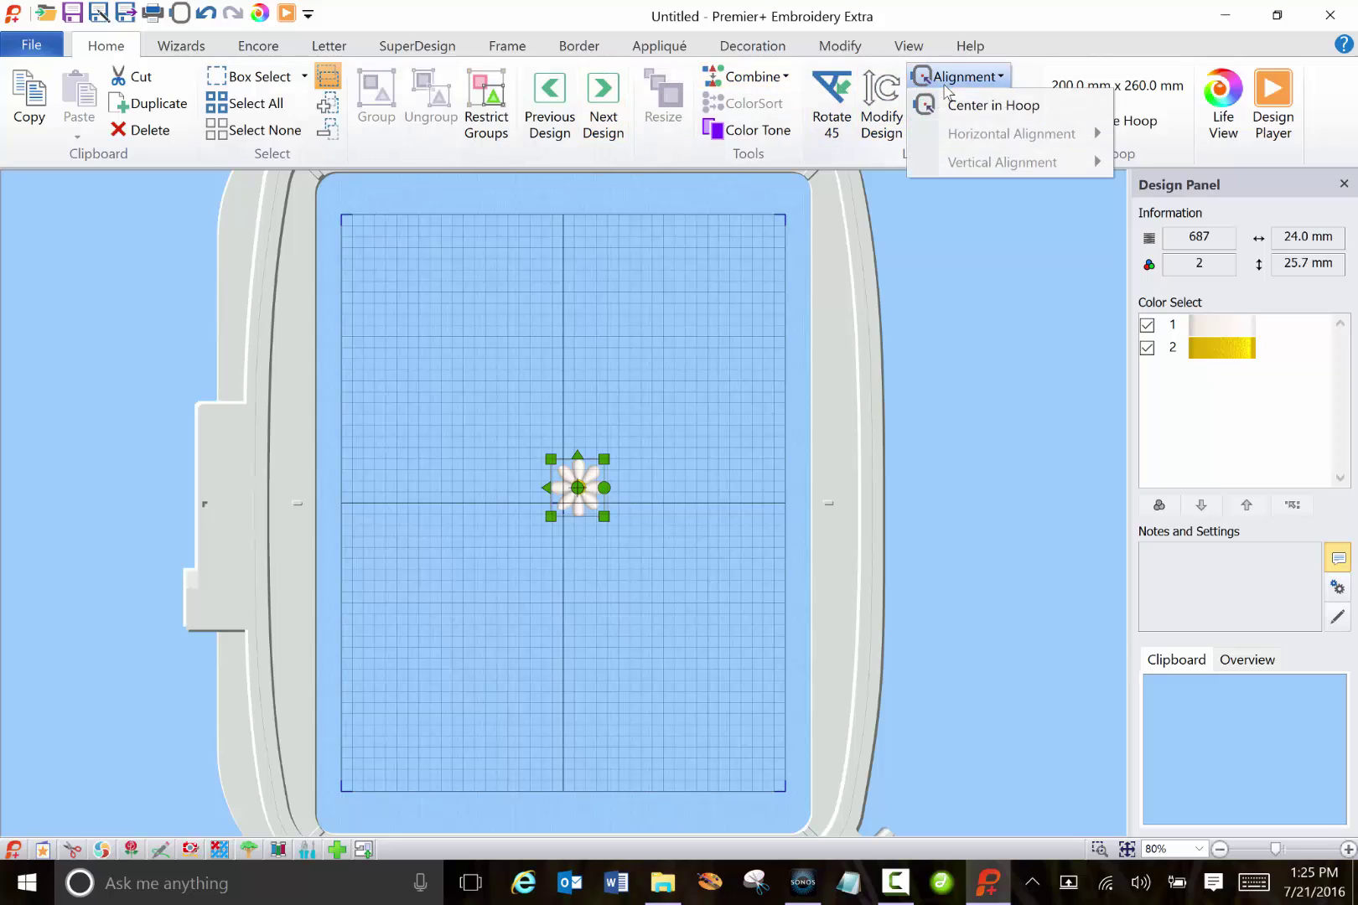
pyautogui.click(951, 103)
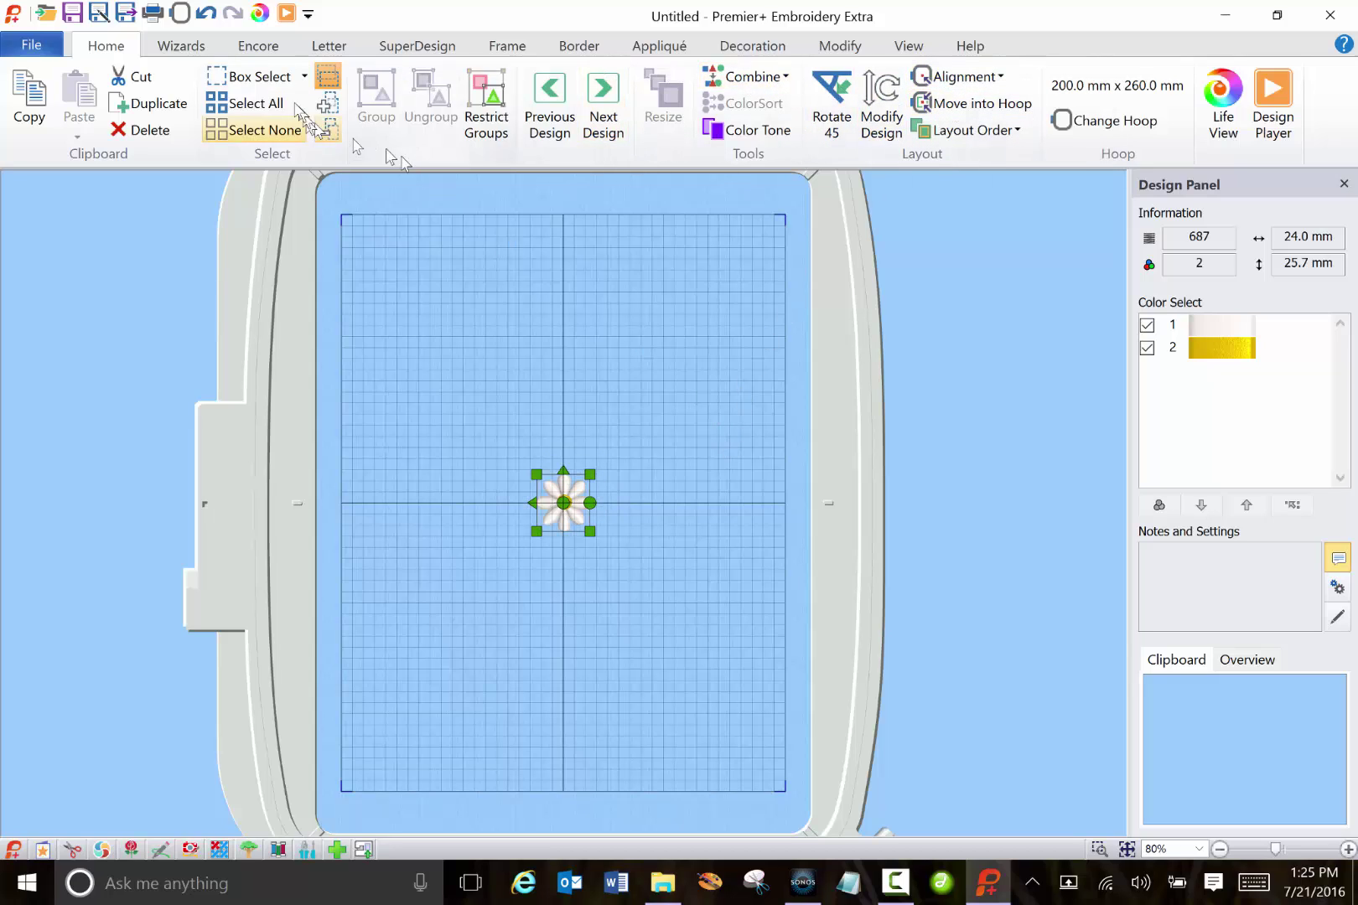
# Browse the SuperDesign categories and the expanded Flowers and Leaves gallery
pyautogui.click(398, 49)
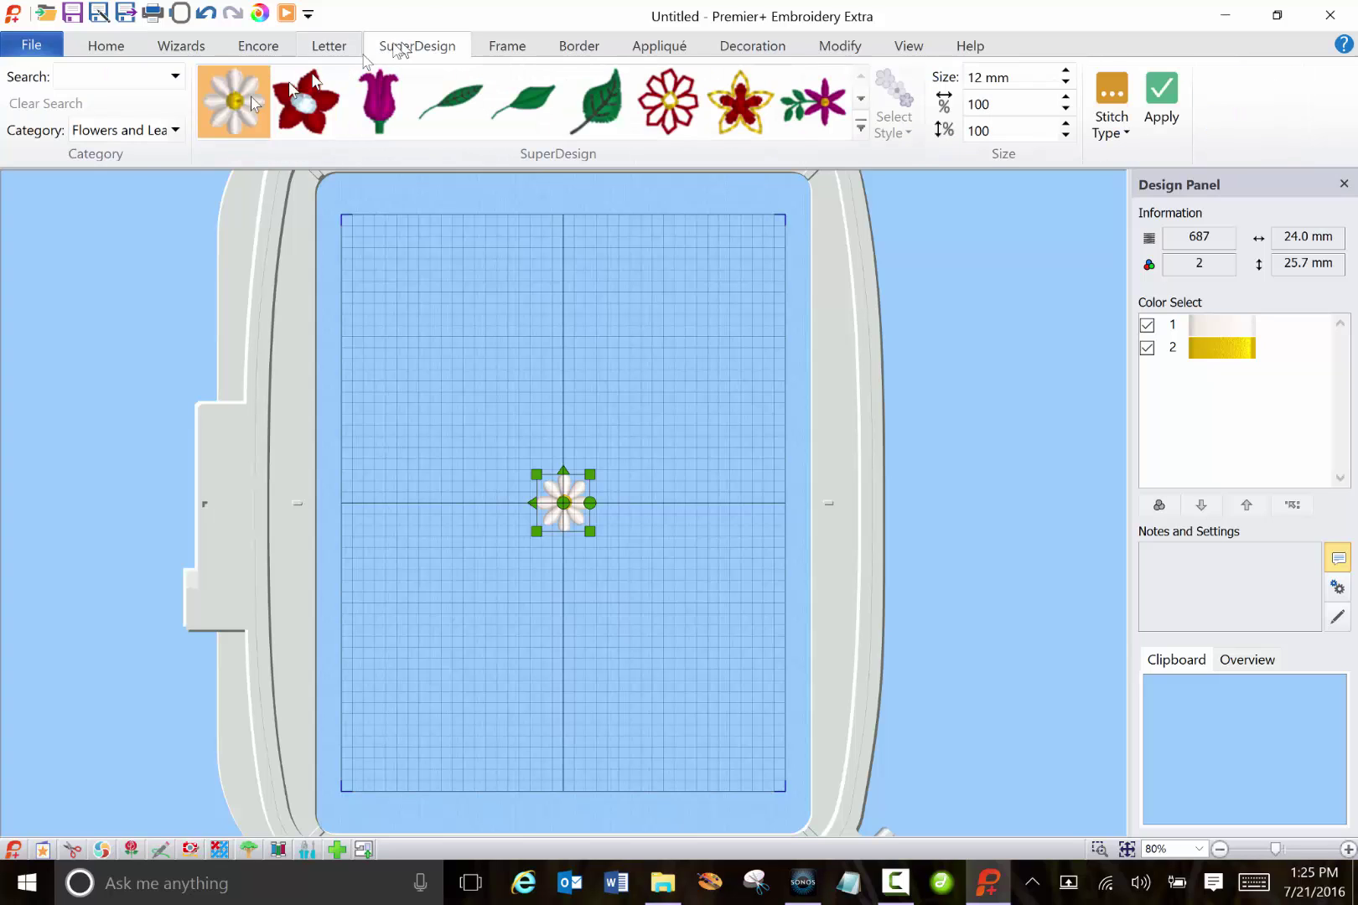
pyautogui.click(177, 130)
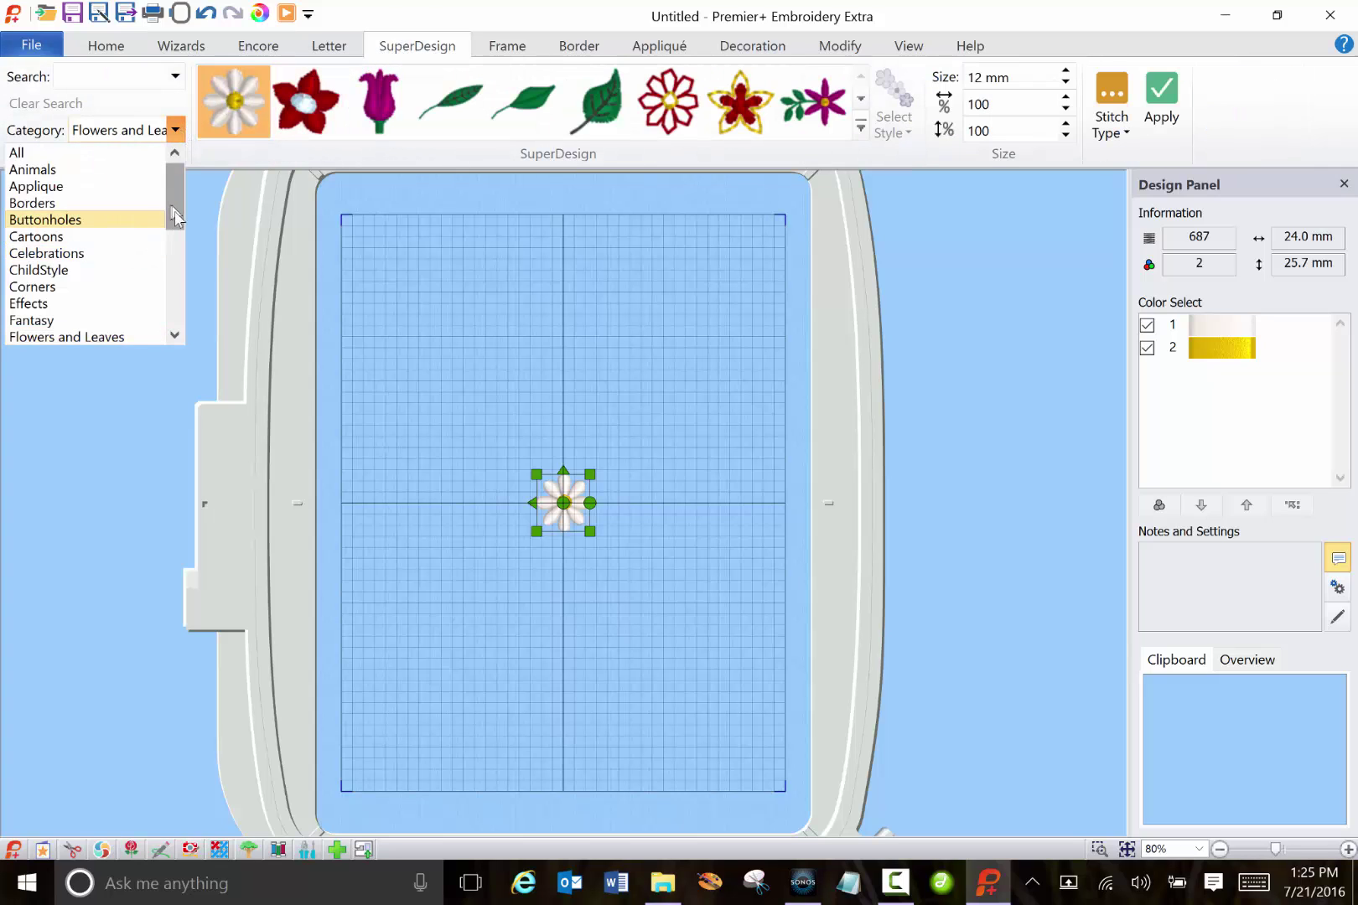
pyautogui.moveTo(176, 220)
pyautogui.mouseDown()
pyautogui.moveTo(174, 314)
pyautogui.moveTo(177, 207)
pyautogui.mouseUp()
pyautogui.click(861, 133)
pyautogui.click(38, 347)
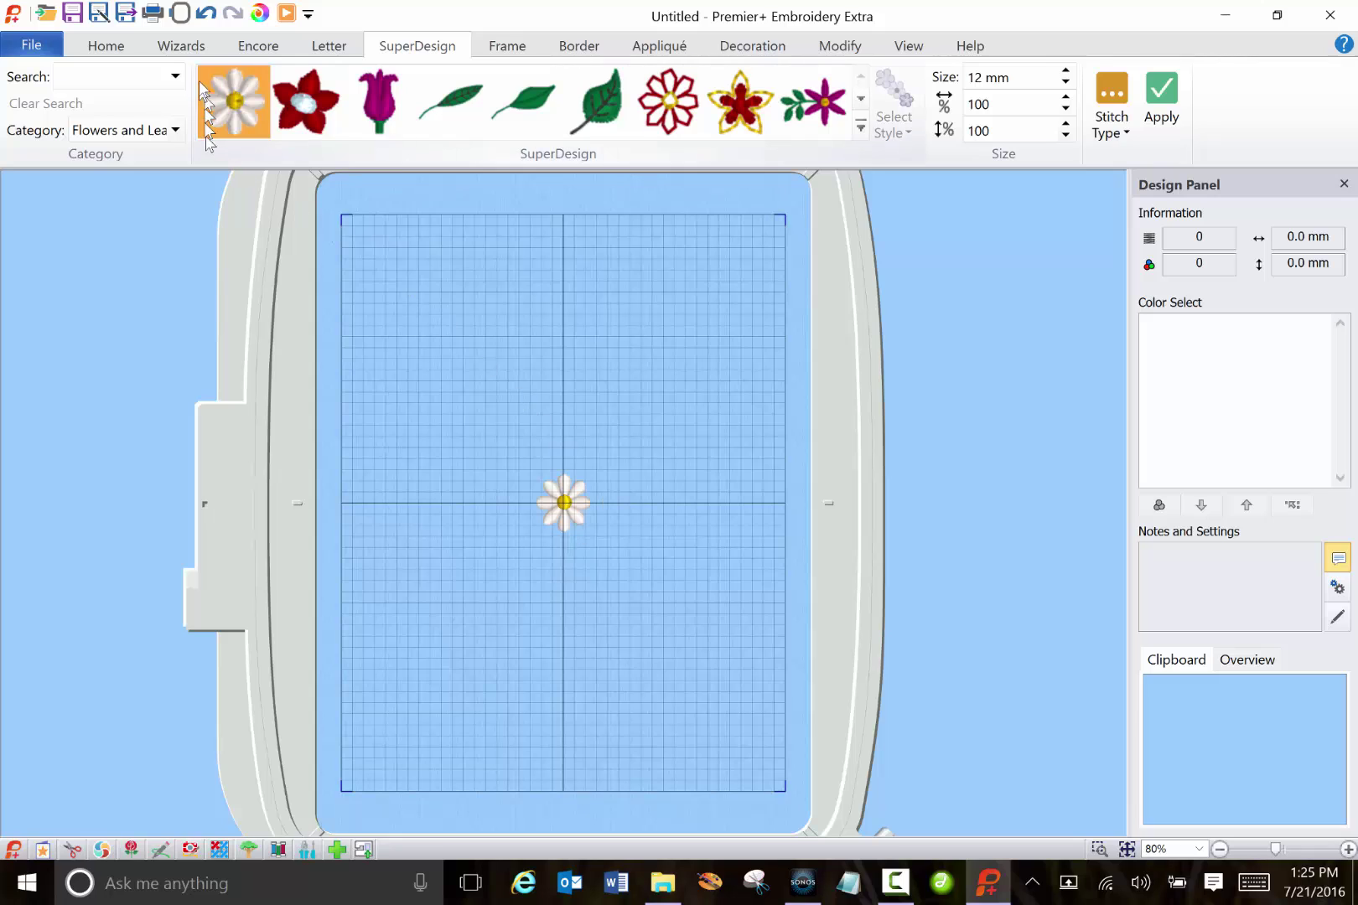
# Preview the daisy repeated 12 times in an Encore ring around the hoop centre
pyautogui.click(263, 52)
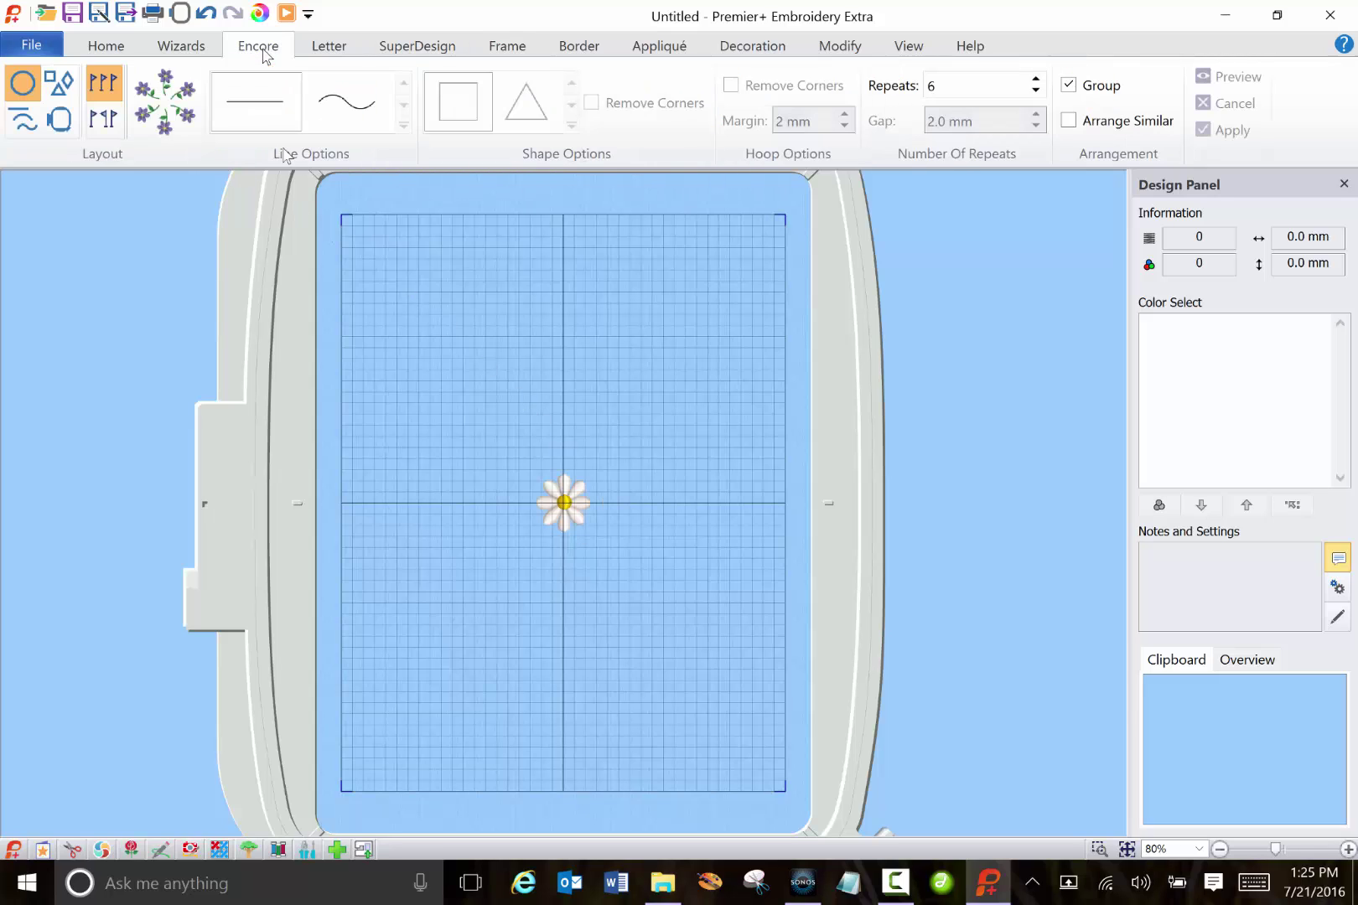
pyautogui.click(558, 505)
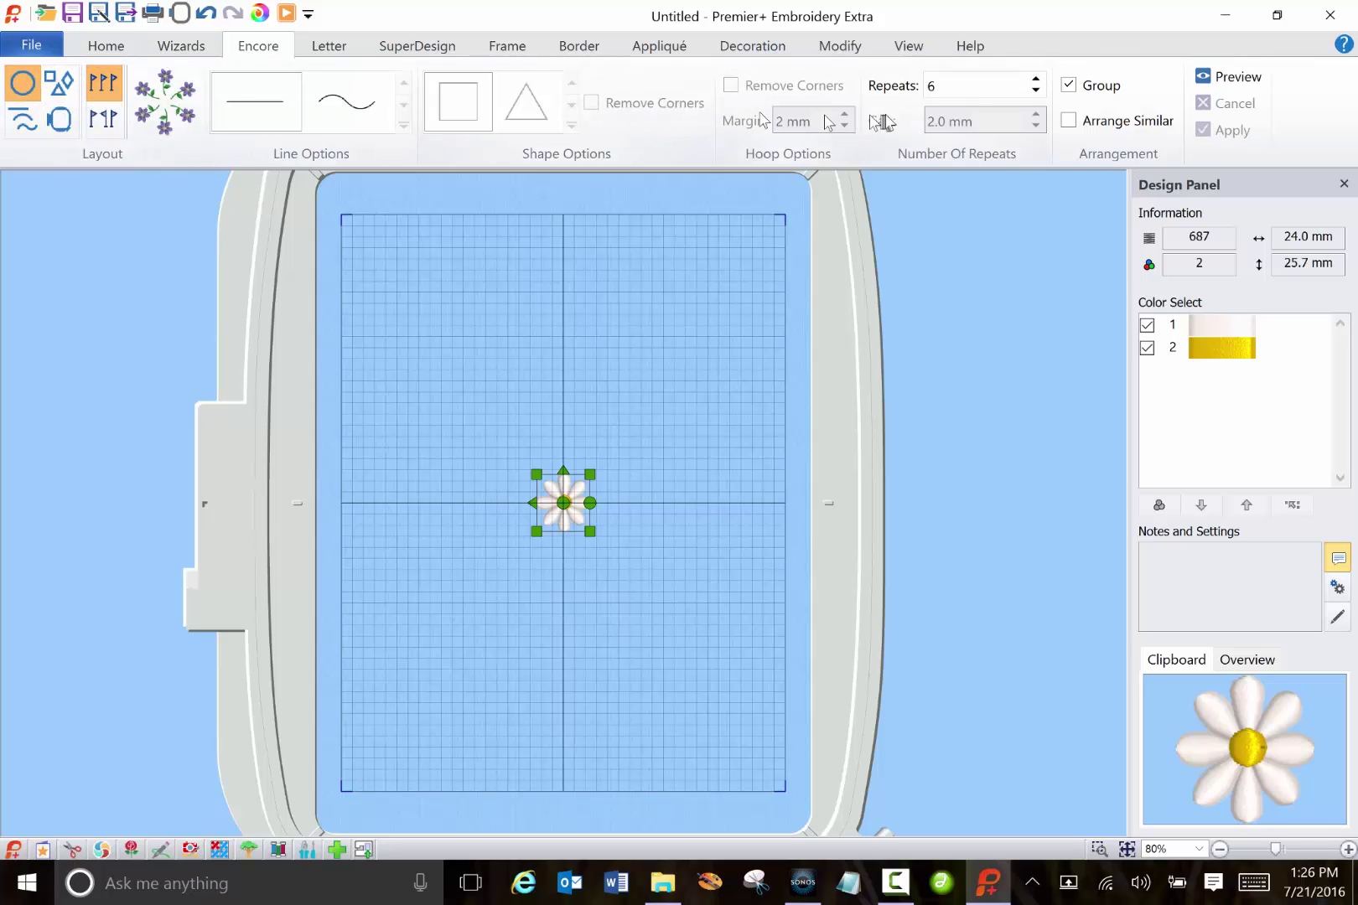
pyautogui.click(1238, 77)
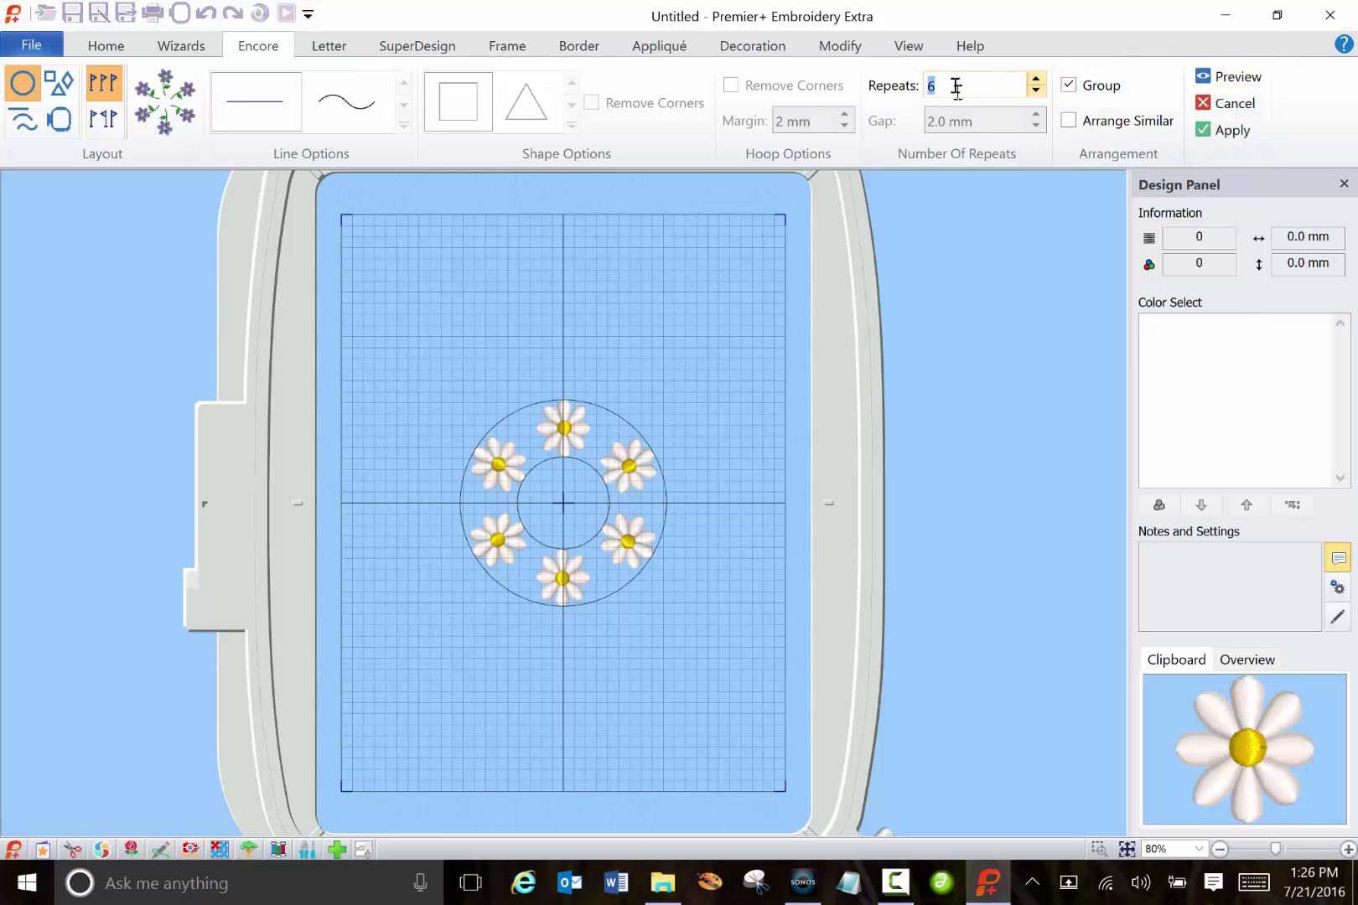
pyautogui.click(1224, 78)
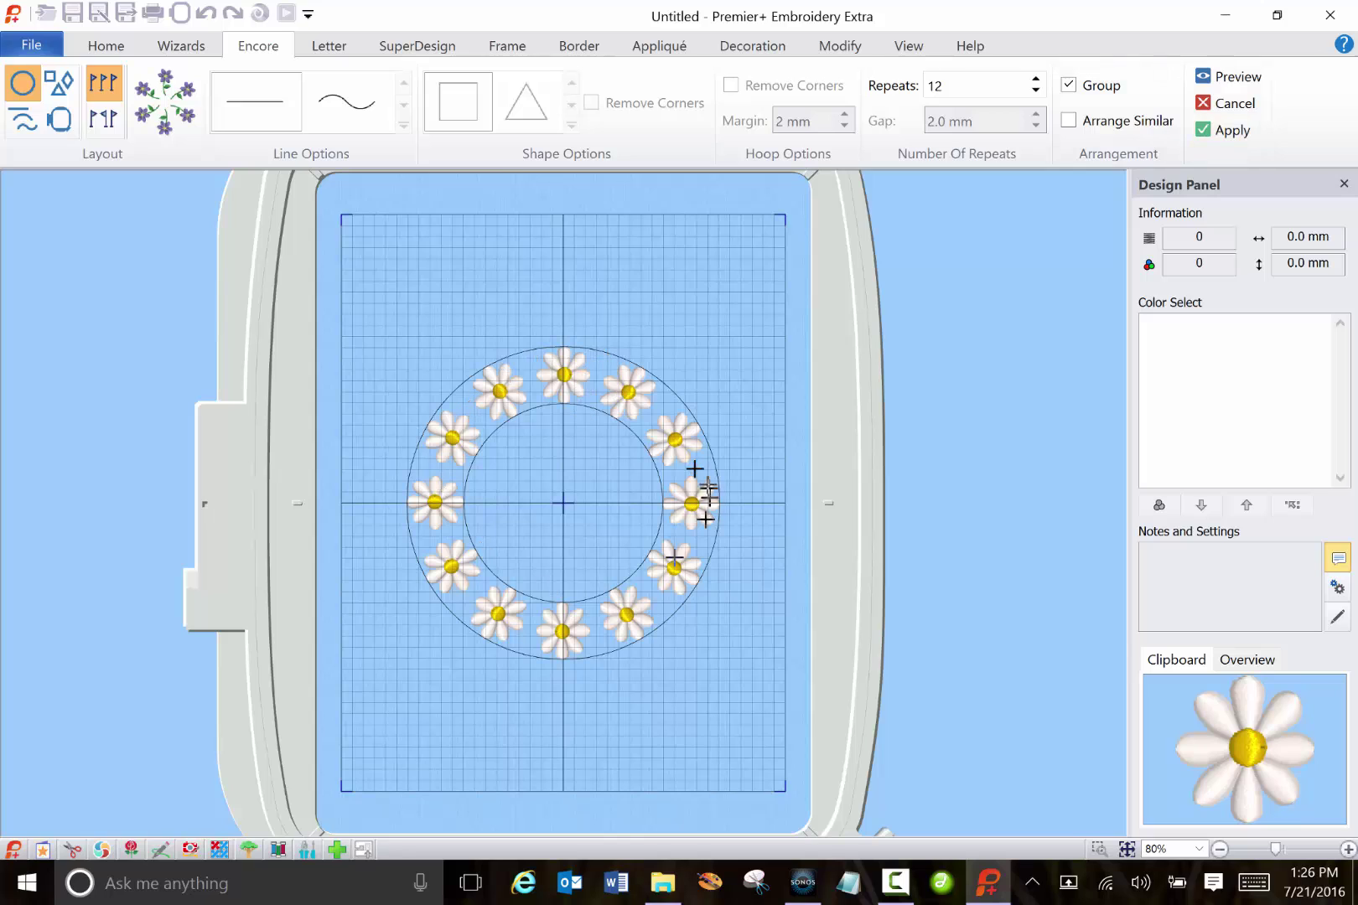
# Discard the ring and preview the daisy repeated along a five-point star outline
pyautogui.click(1224, 104)
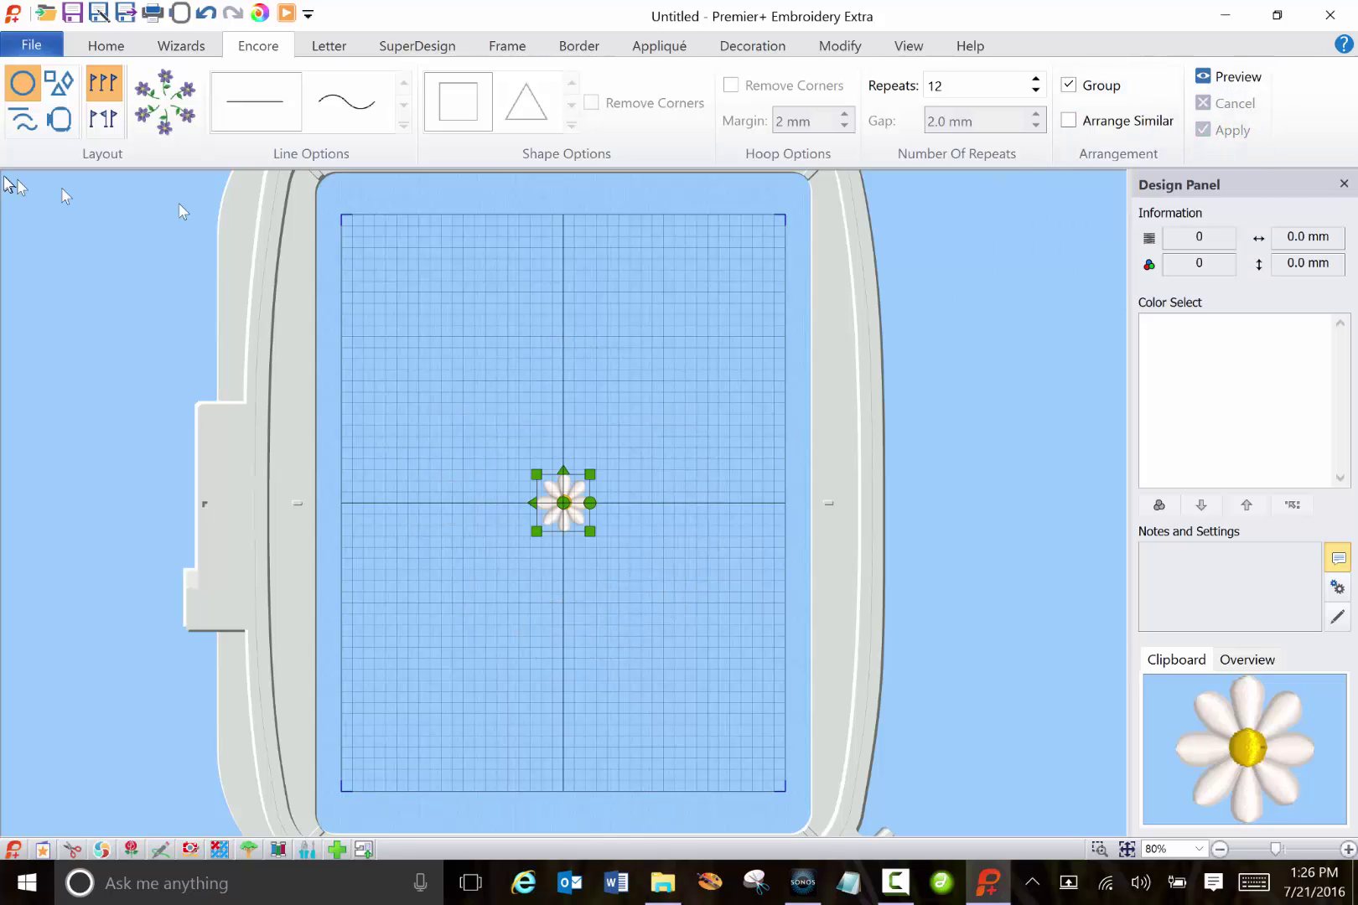
pyautogui.click(61, 81)
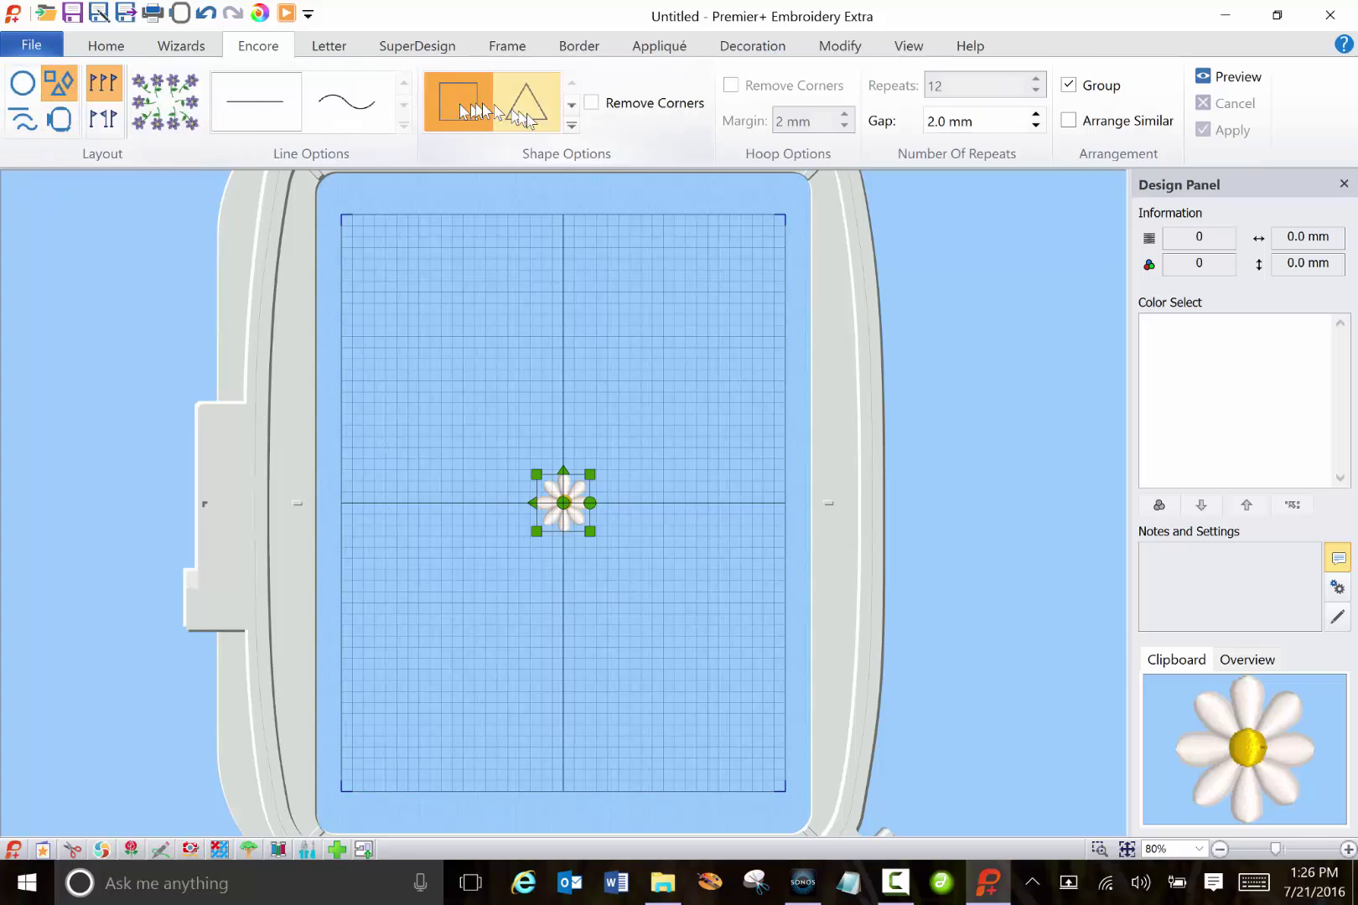
pyautogui.click(572, 125)
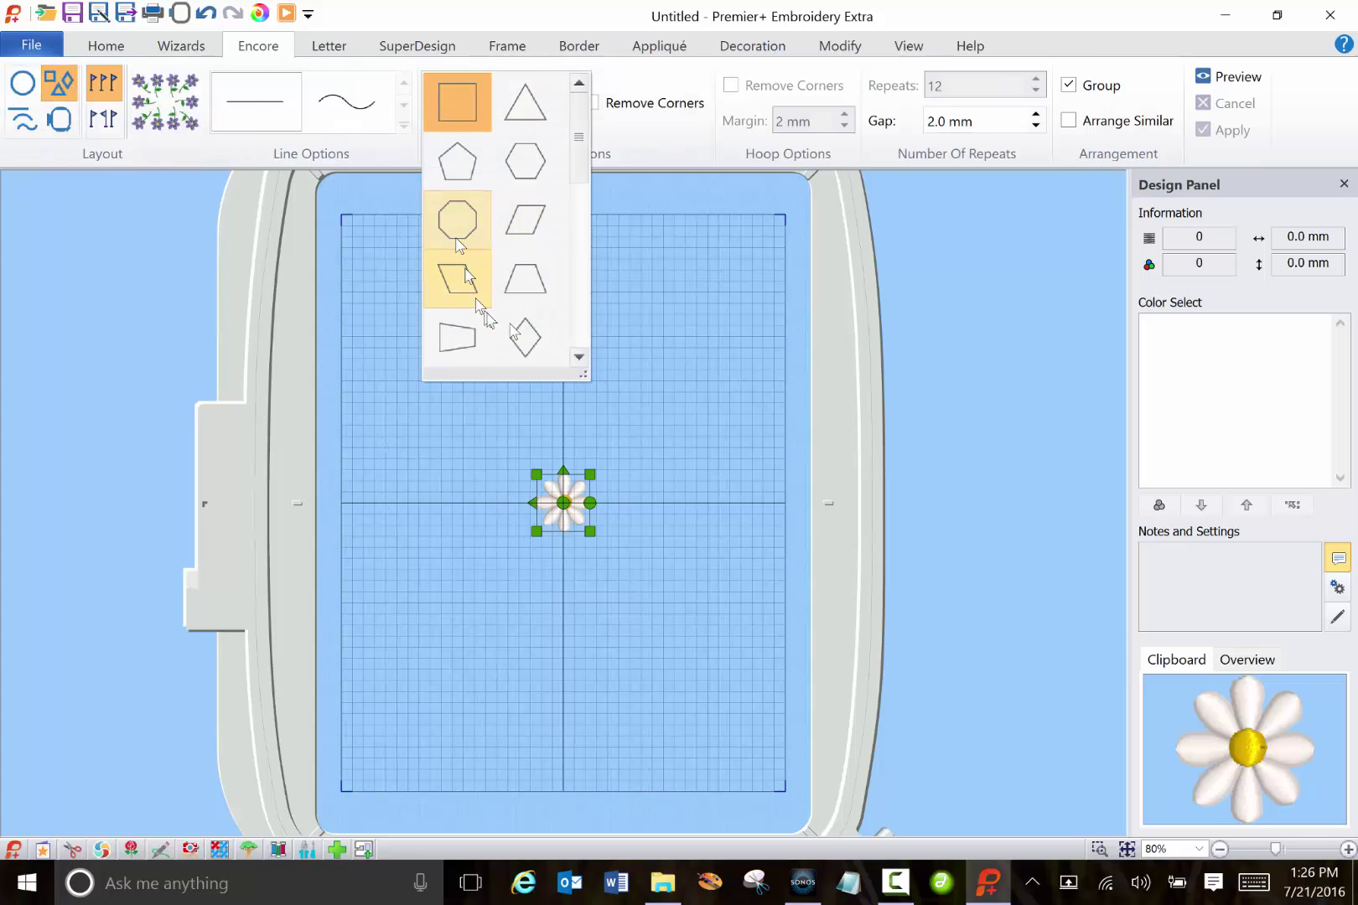
pyautogui.click(578, 356)
pyautogui.click(579, 356)
pyautogui.click(578, 356)
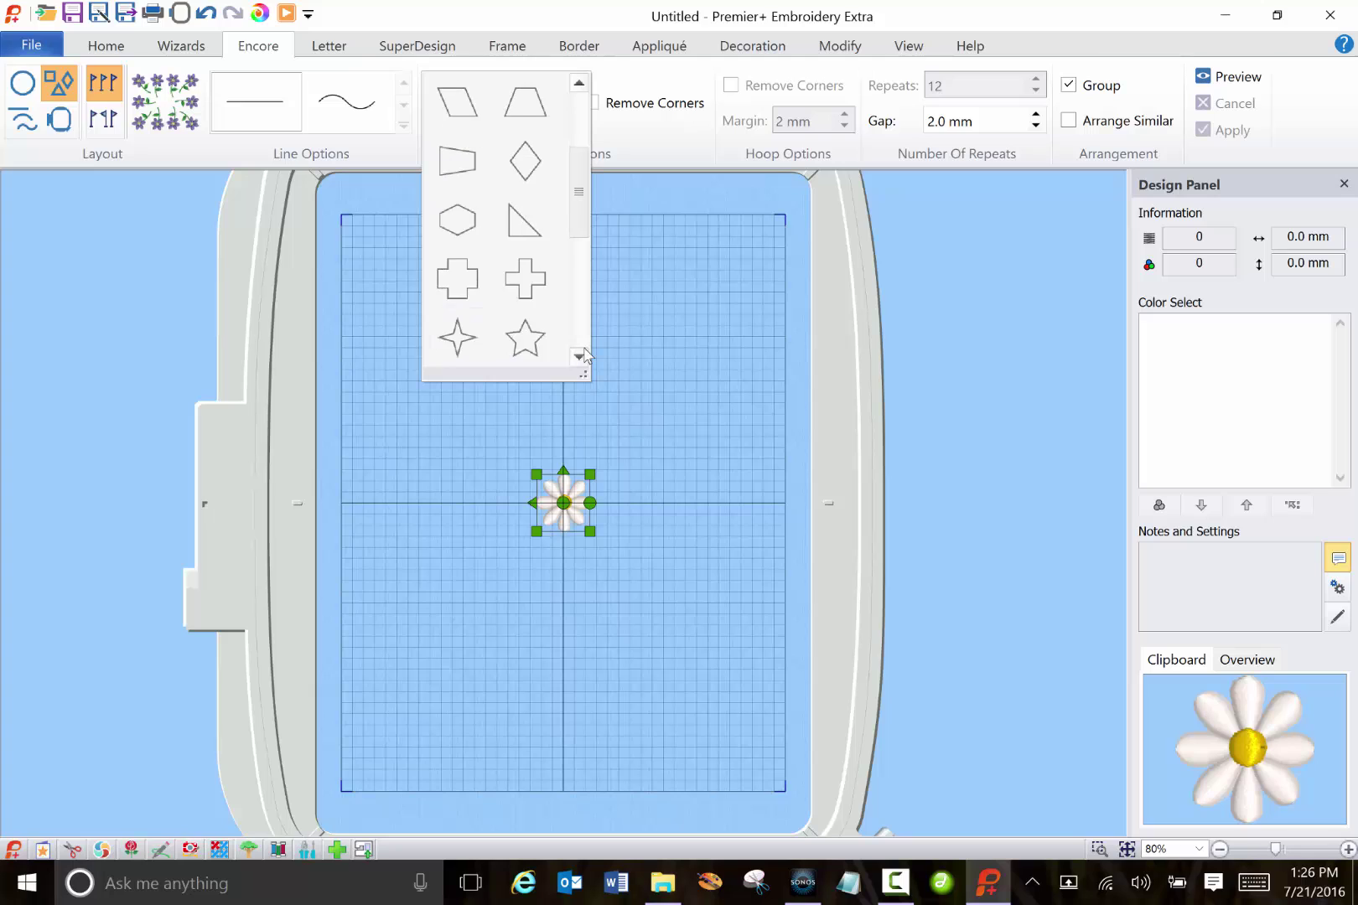
pyautogui.click(578, 356)
pyautogui.click(525, 277)
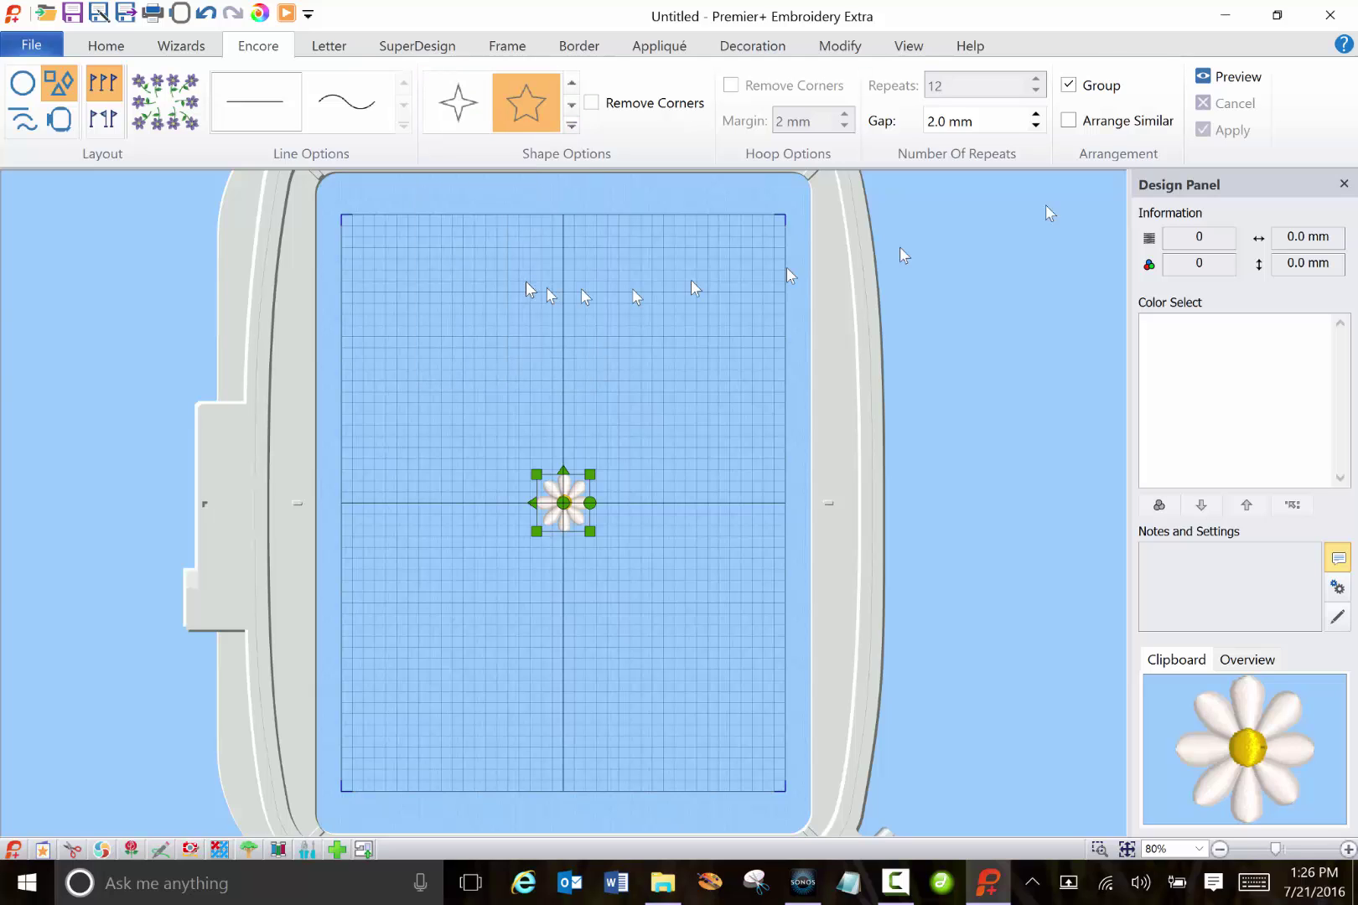
pyautogui.click(1212, 80)
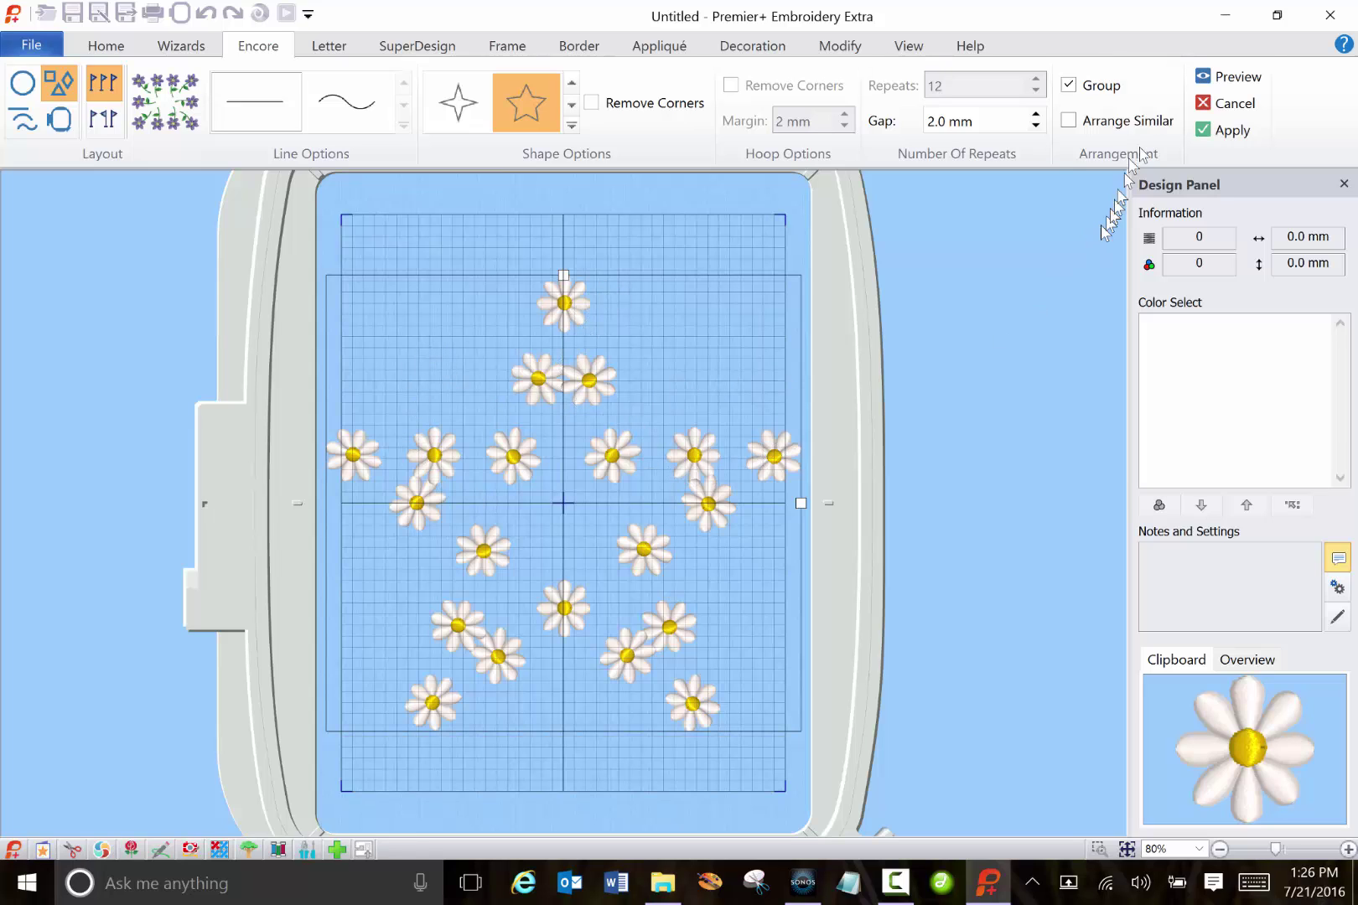
# Cancel the star arrangement and browse the outline shape list without choosing
pyautogui.click(1211, 103)
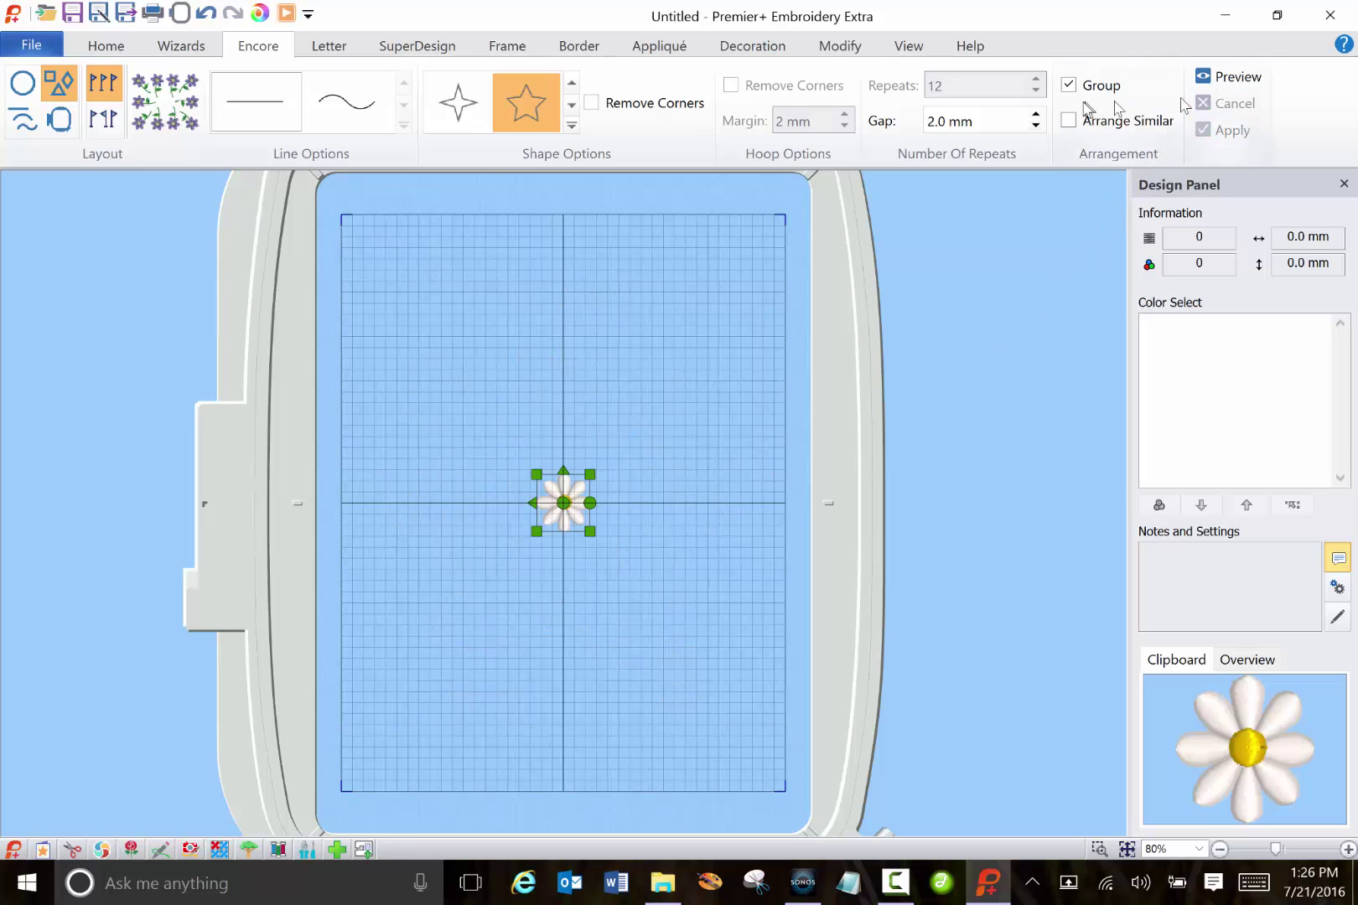
pyautogui.click(563, 126)
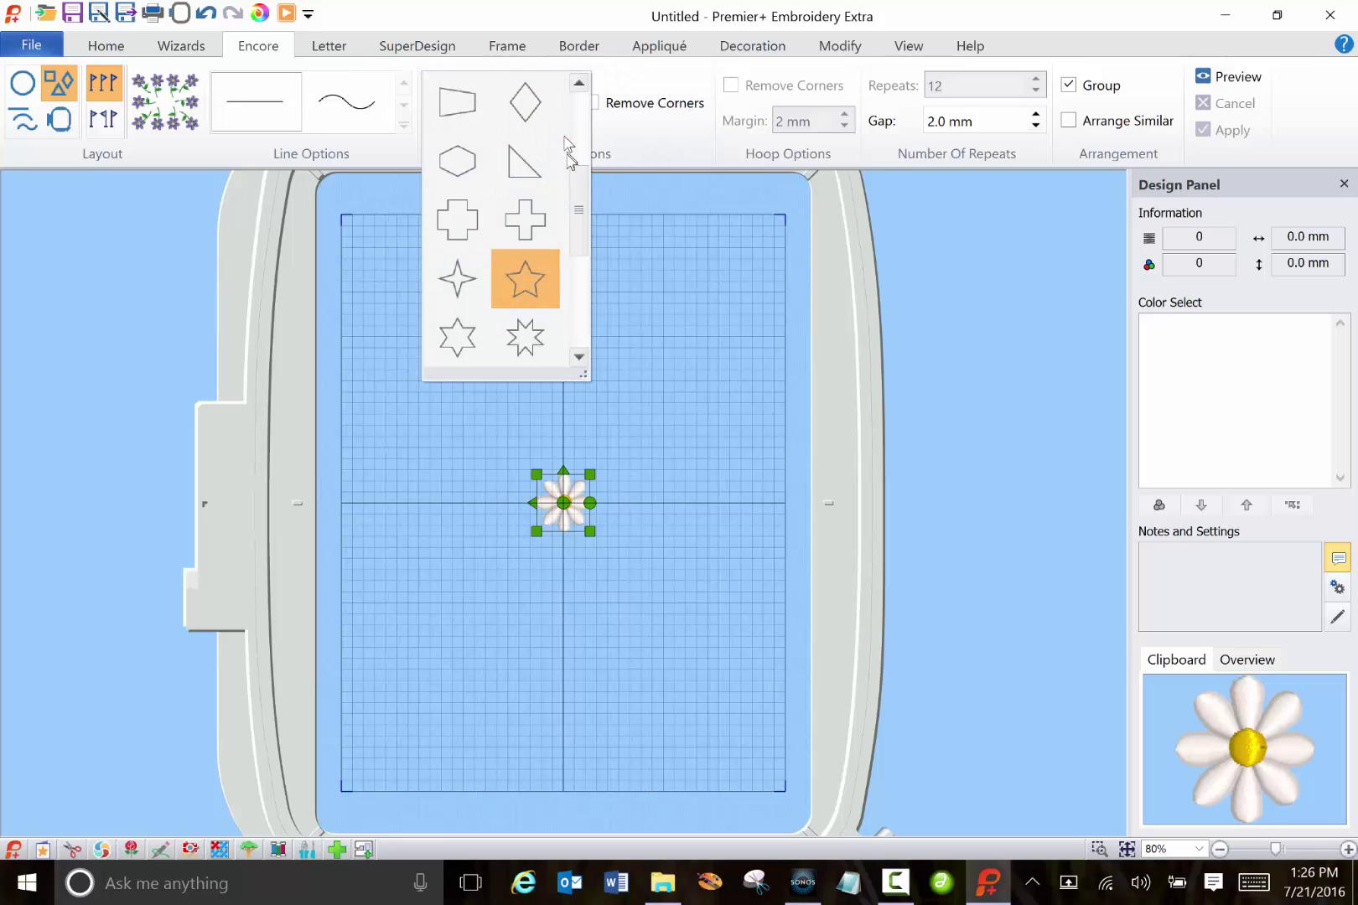
pyautogui.moveTo(580, 197); pyautogui.dragTo(567, 167)
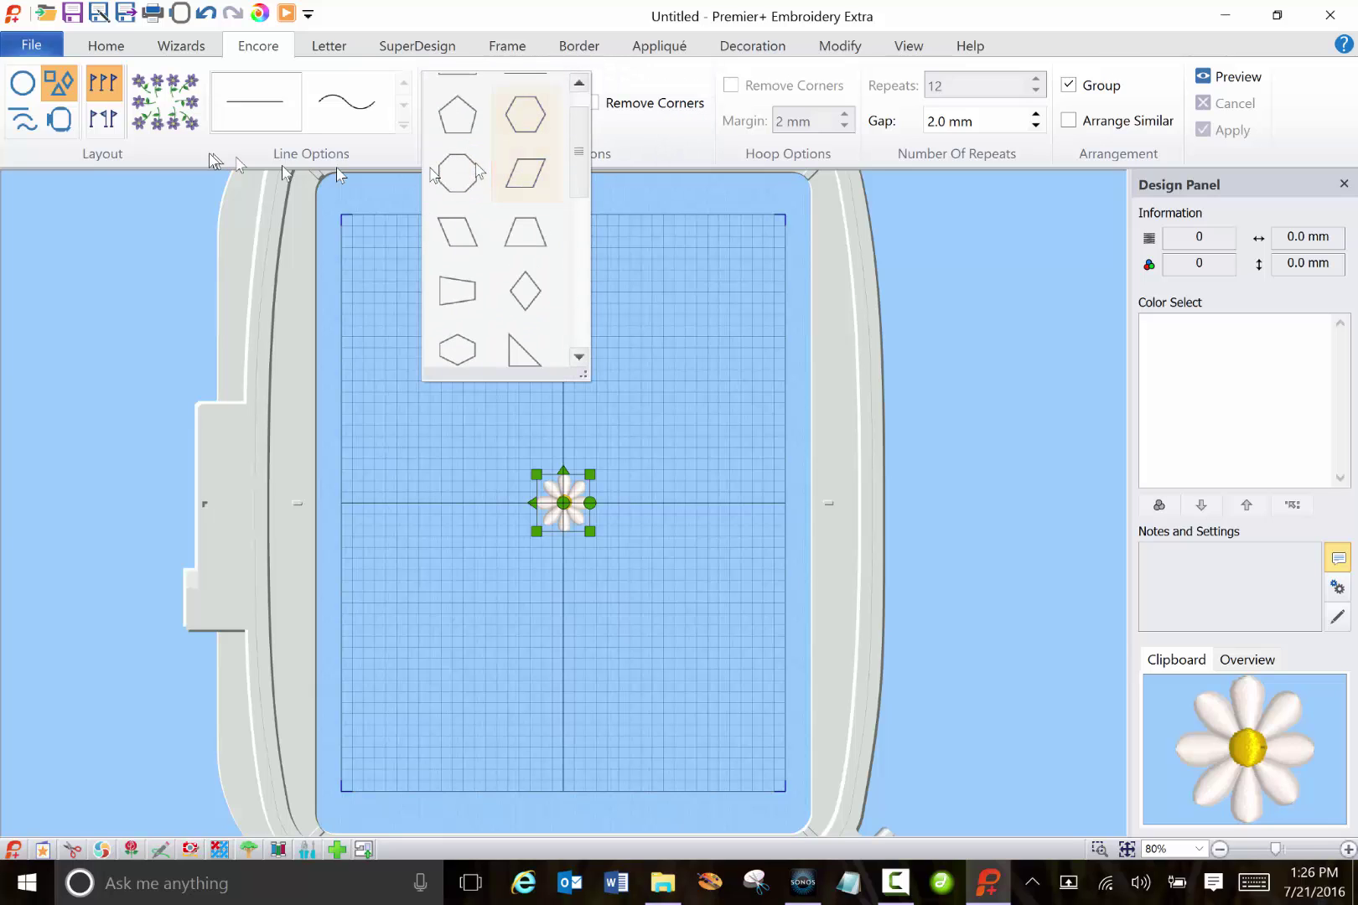
pyautogui.click(146, 193)
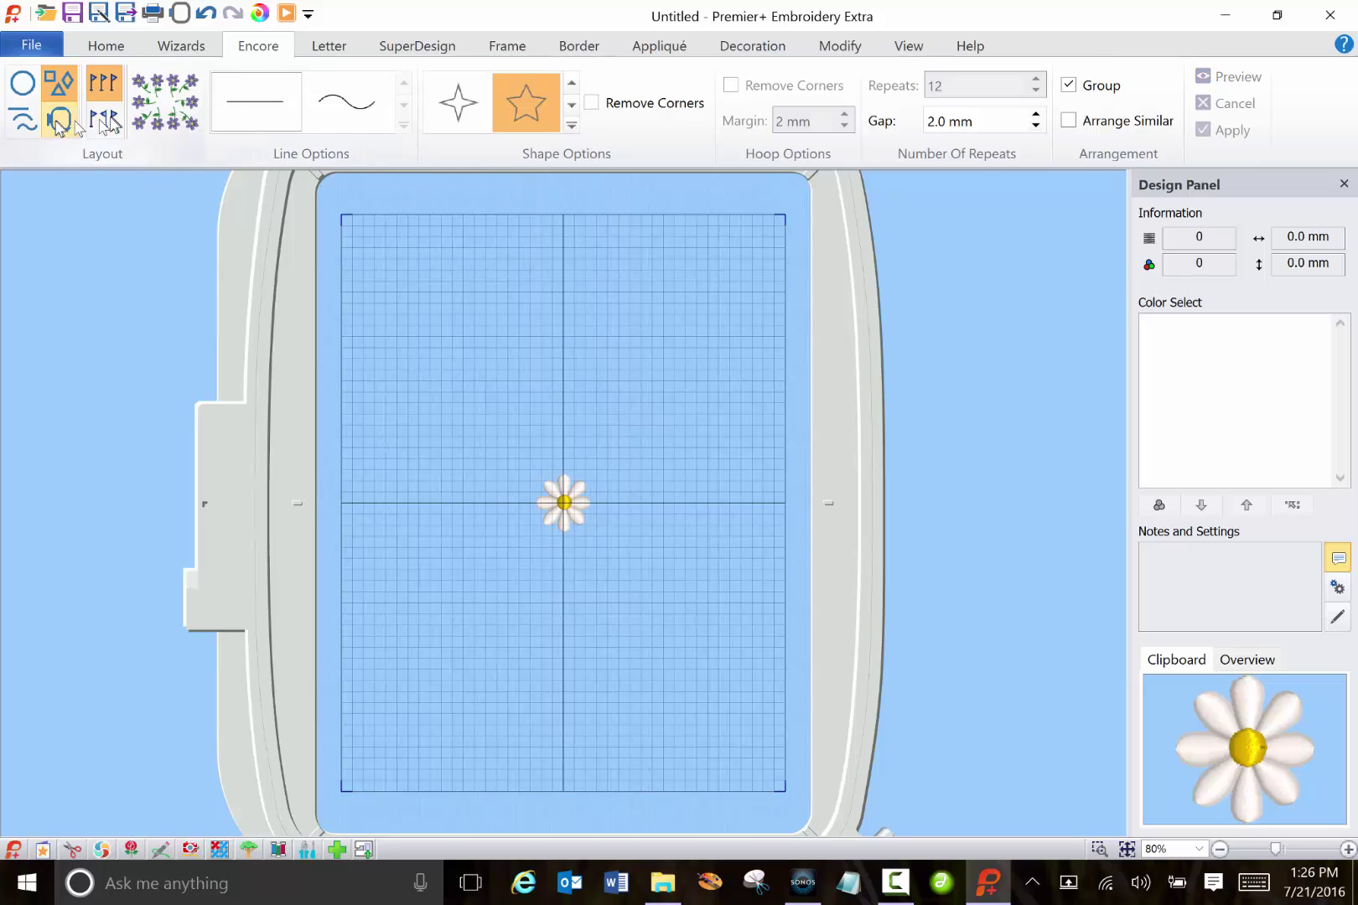
# Preview 12 daisies repeated along a U-shaped curve line
pyautogui.click(23, 121)
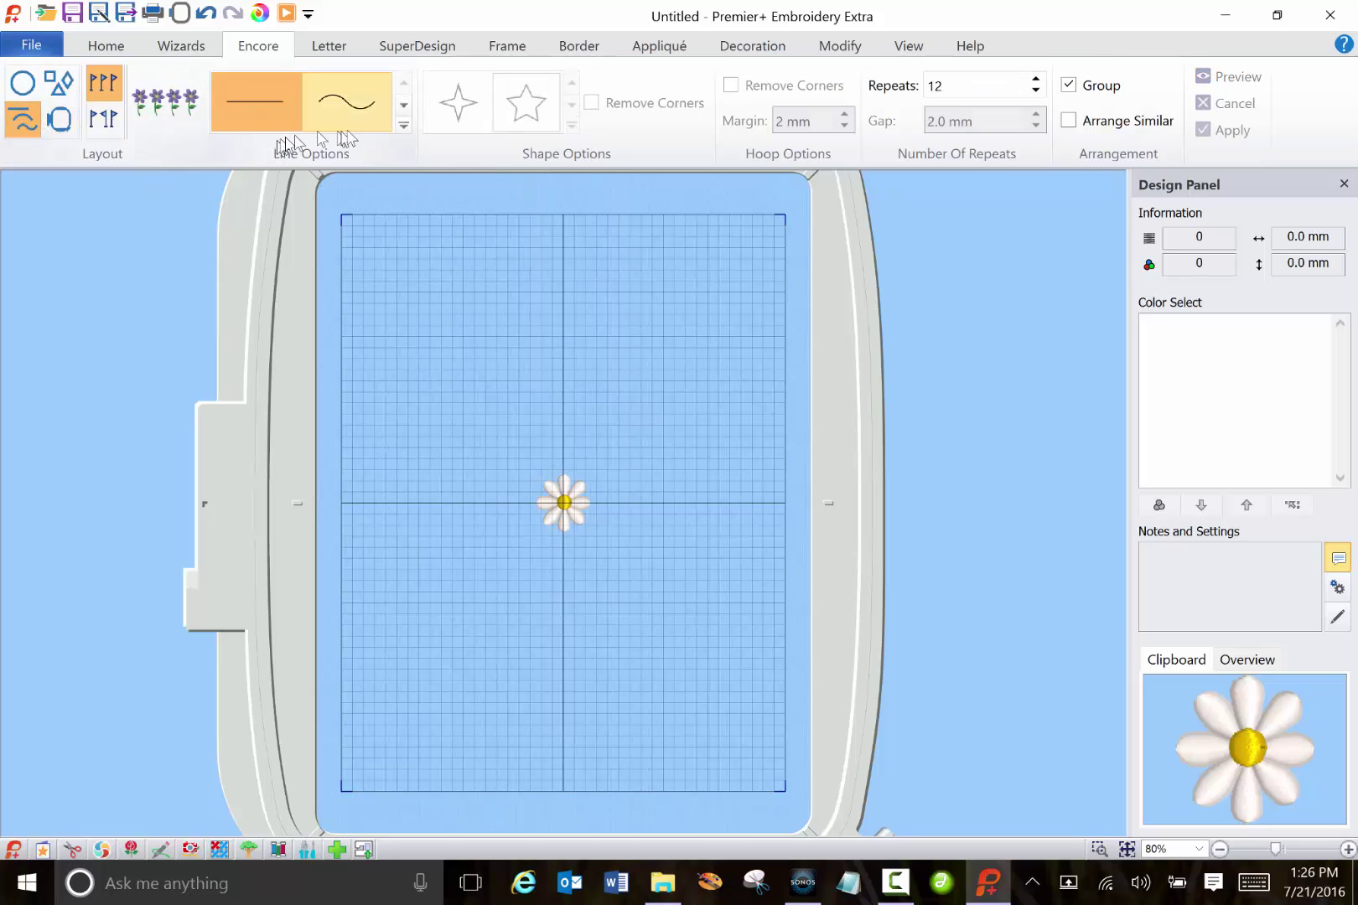
pyautogui.click(403, 125)
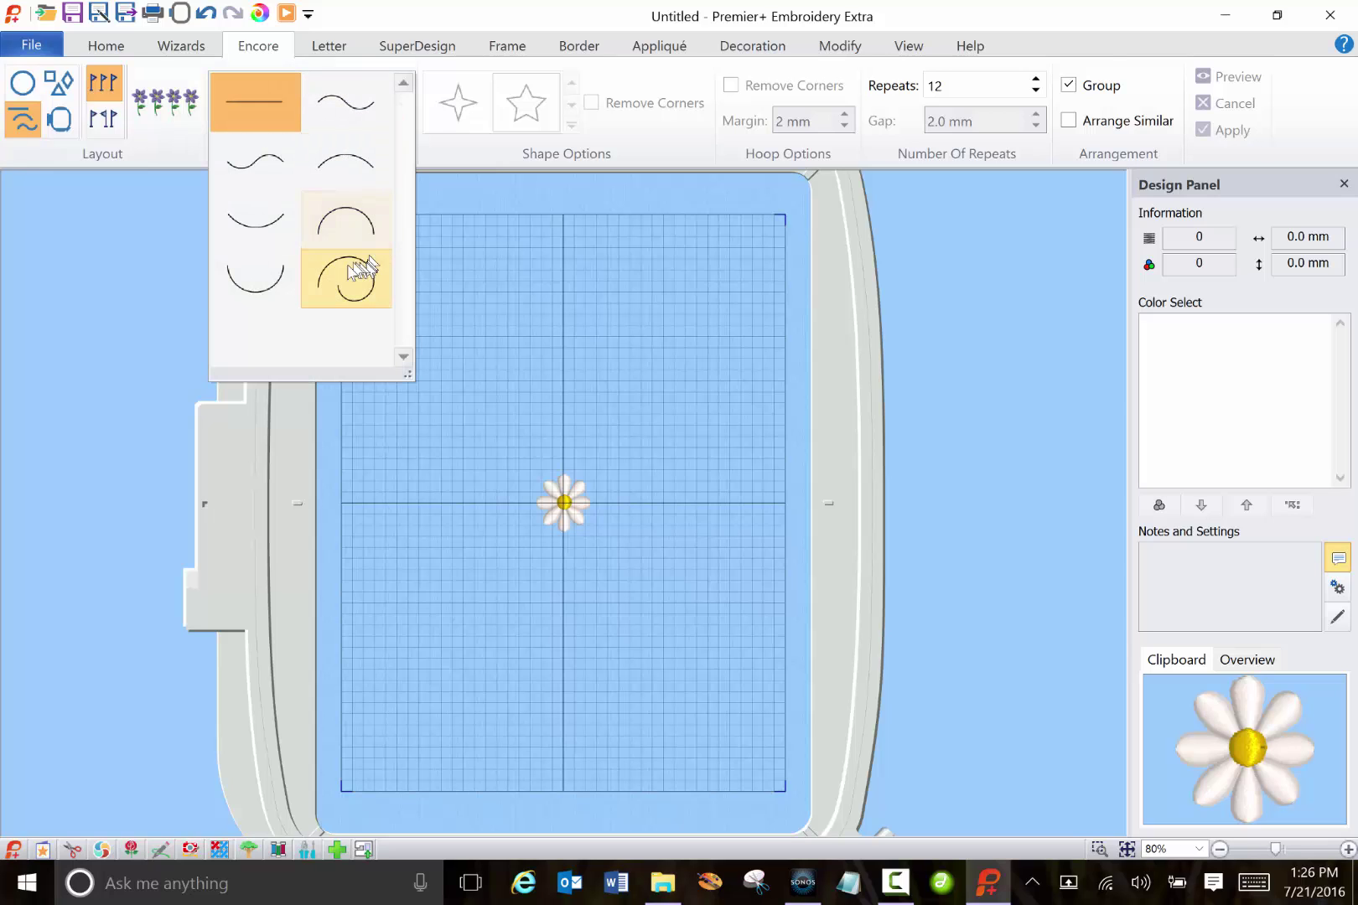
pyautogui.click(280, 281)
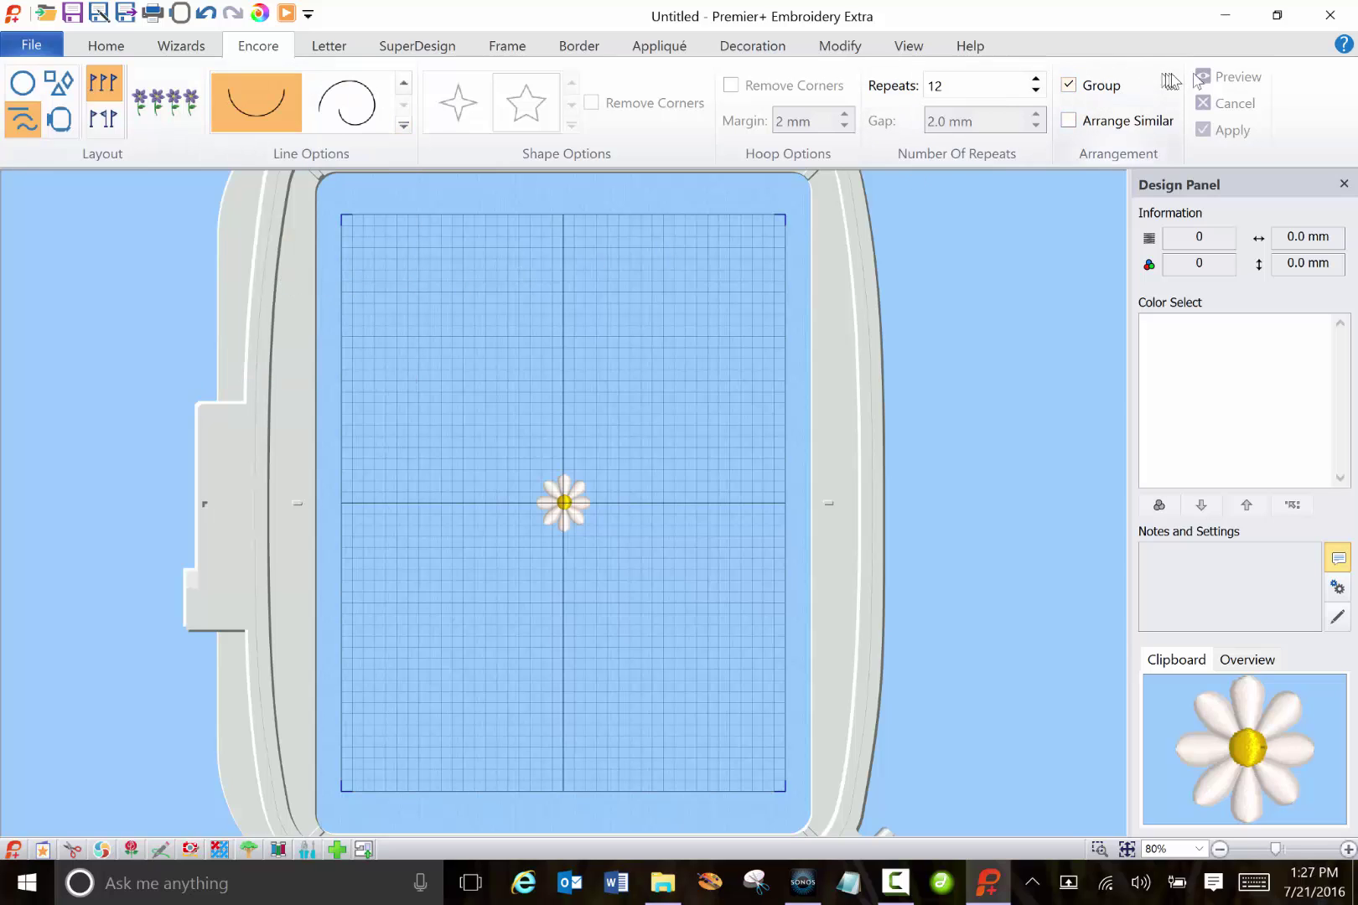
pyautogui.click(559, 500)
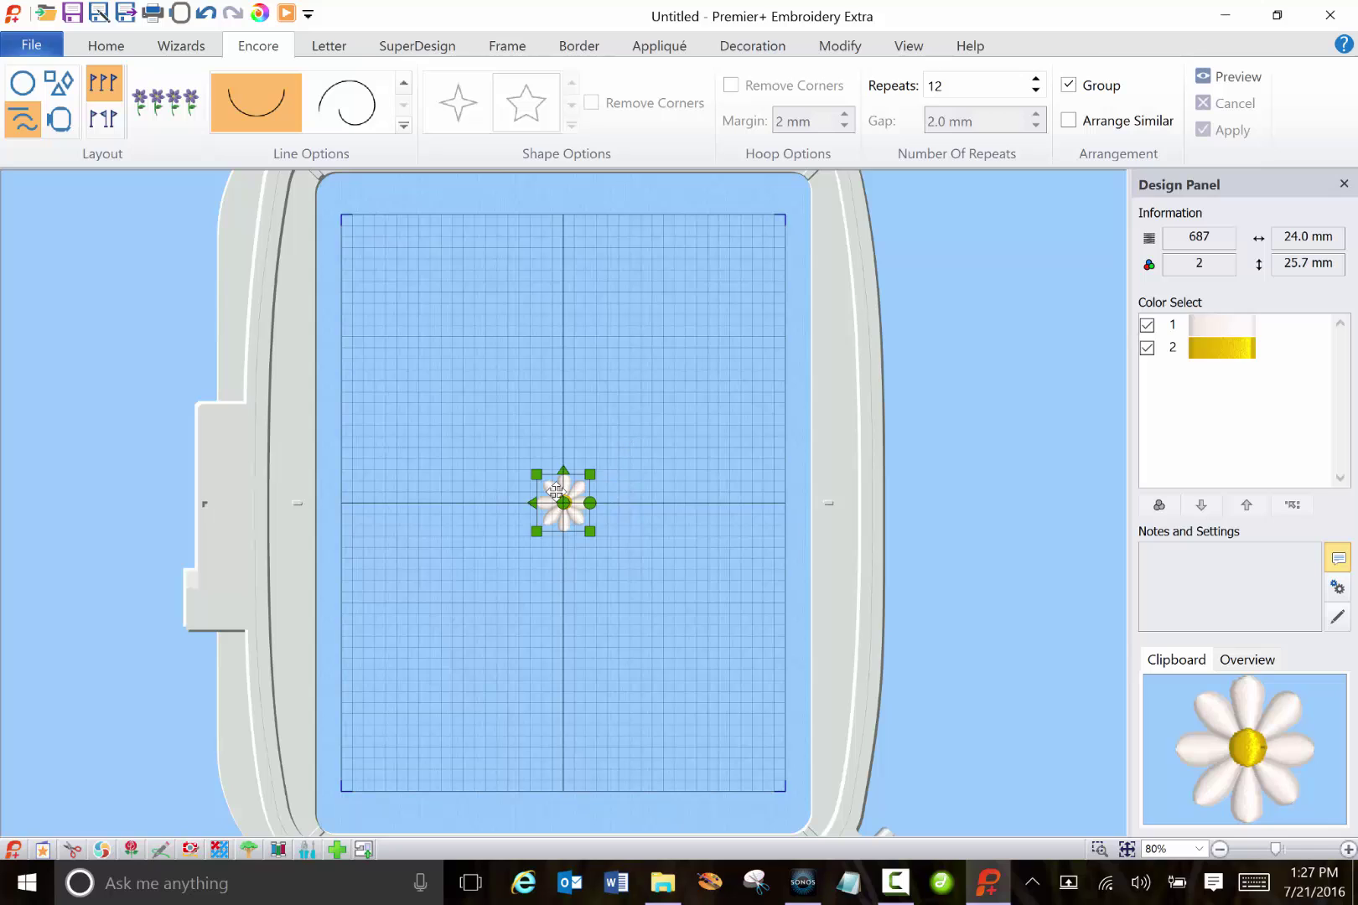
pyautogui.click(1217, 74)
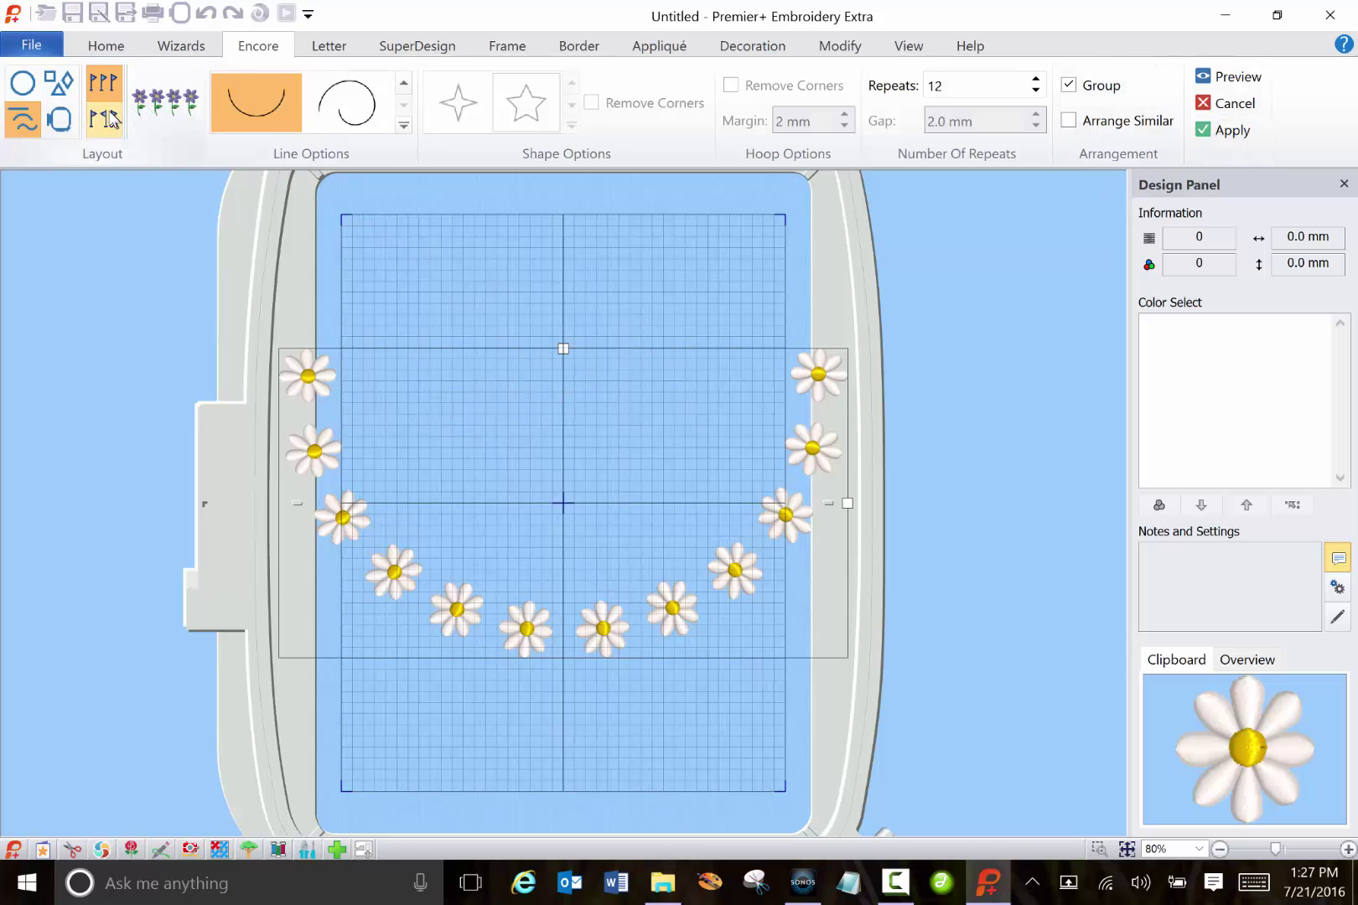
# Preview the daisy as a border around the hoop, leaving Encore unapplied
pyautogui.click(59, 119)
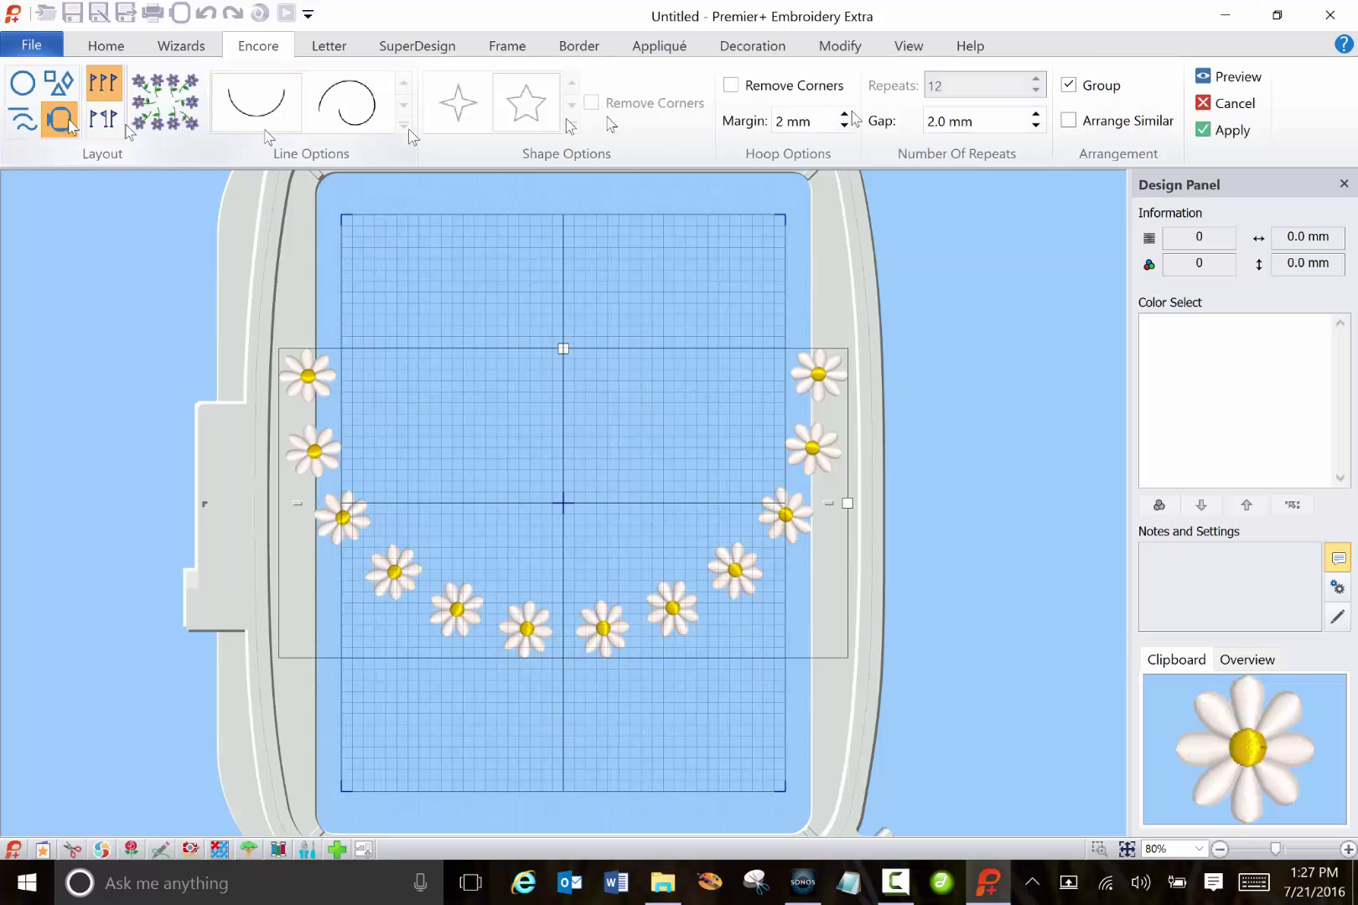
pyautogui.click(1228, 77)
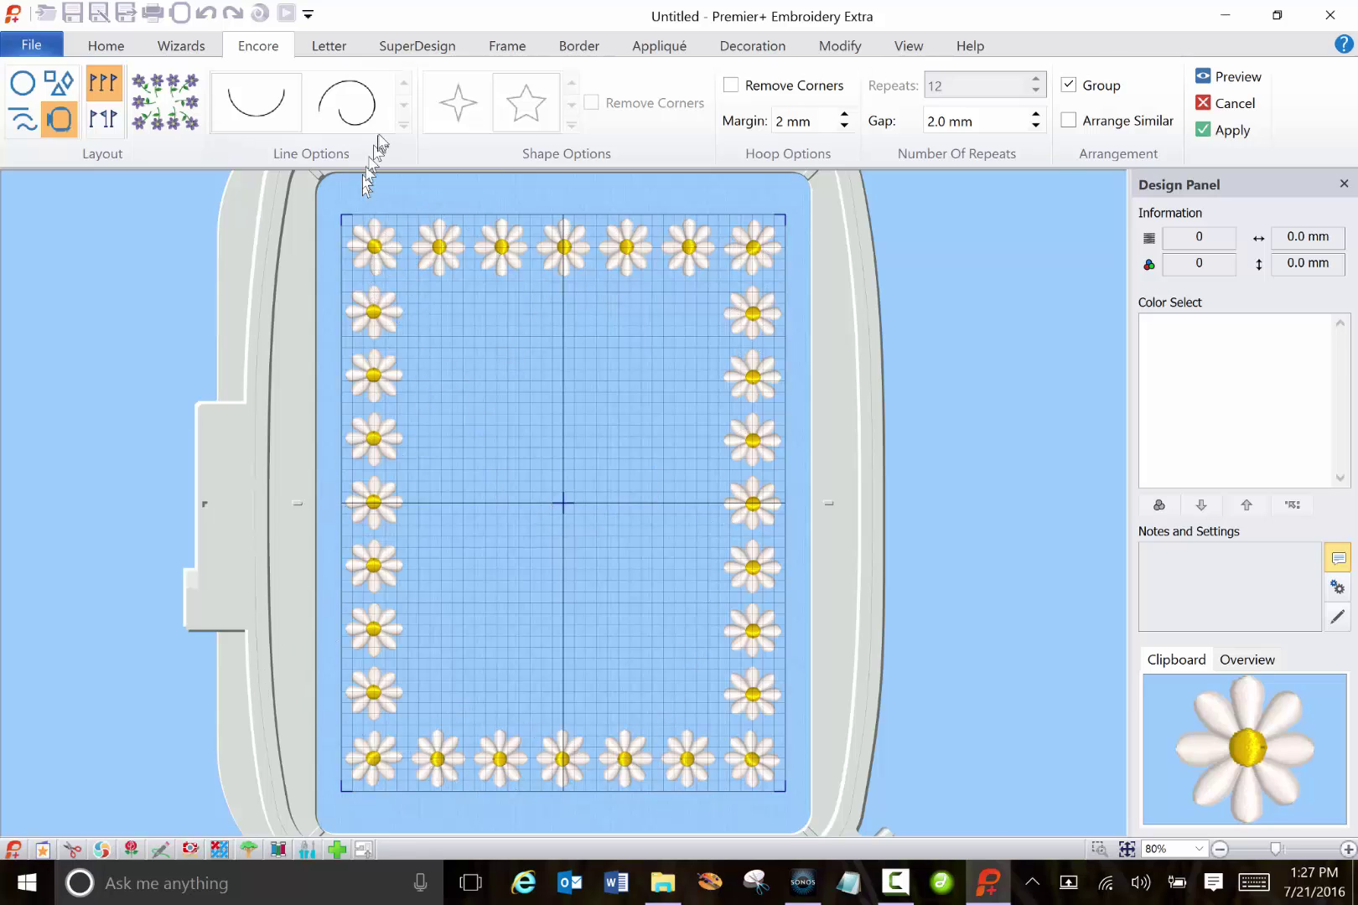
pyautogui.click(402, 49)
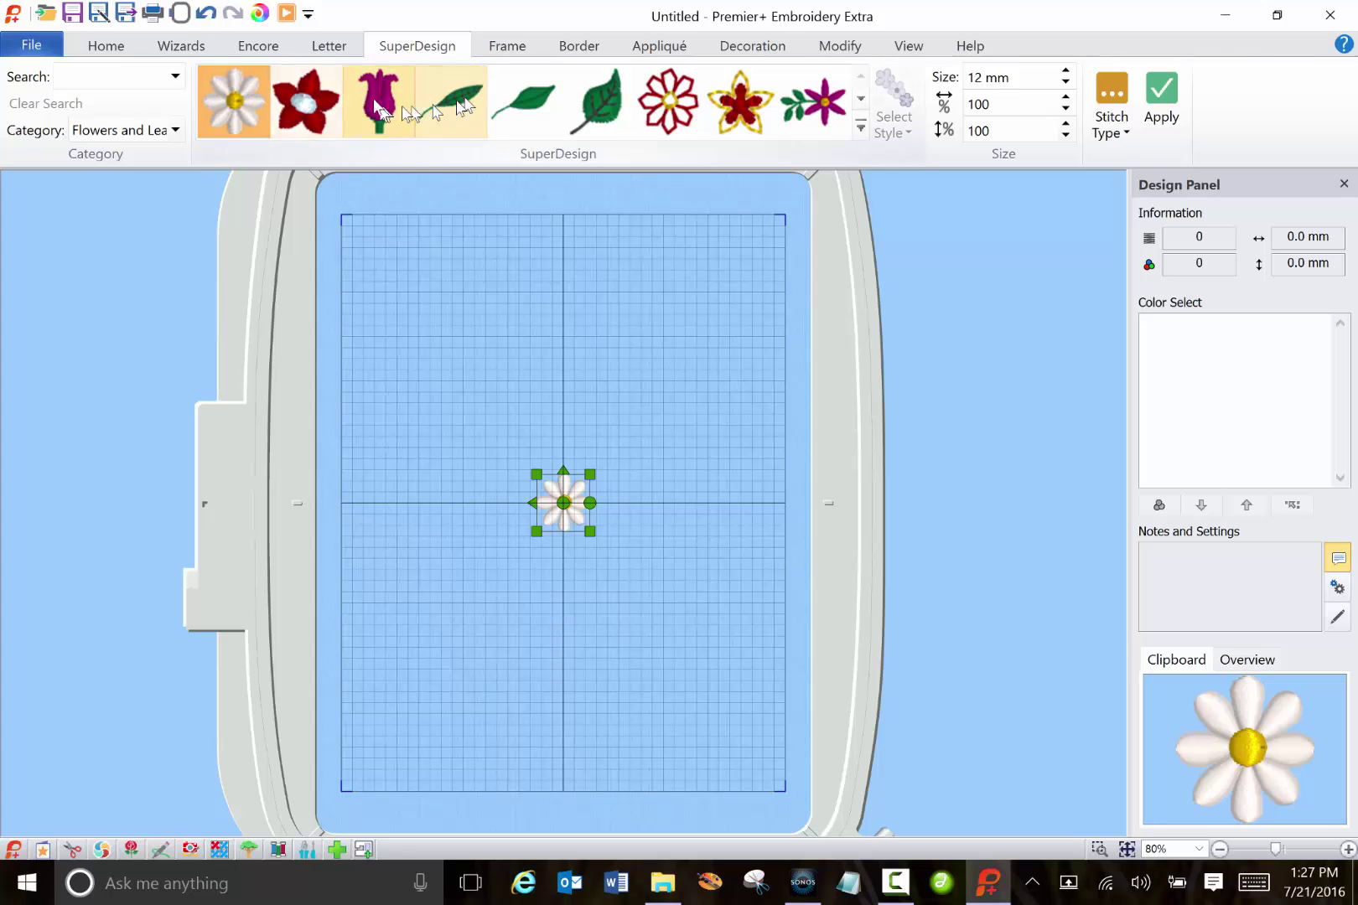
# Replace the daisy with the Animals German Shepherd head, shrunk to 25.6 x 28.9 mm
pyautogui.click(256, 50)
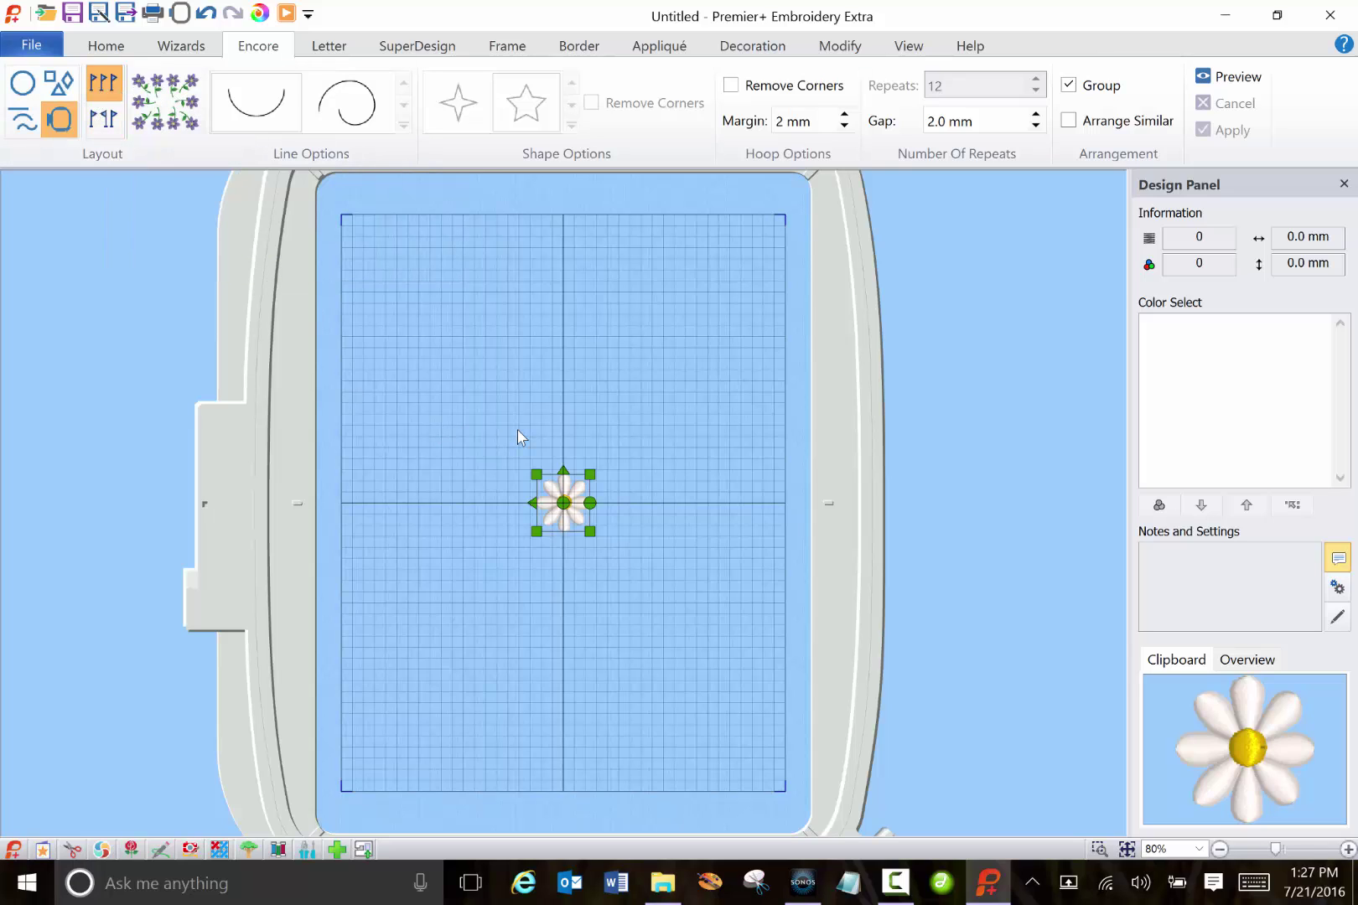
pyautogui.press('Delete')
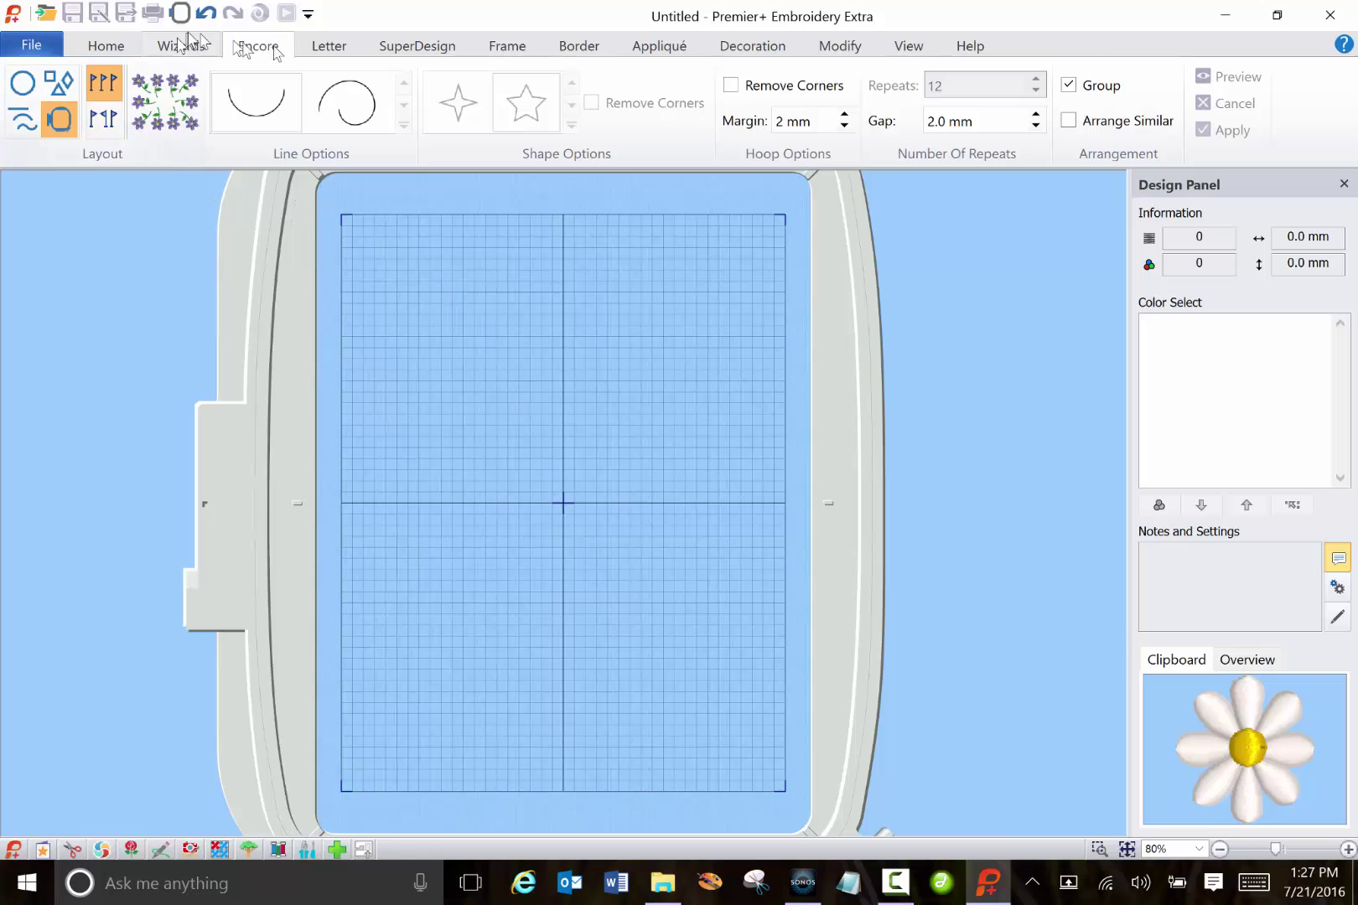
pyautogui.click(440, 49)
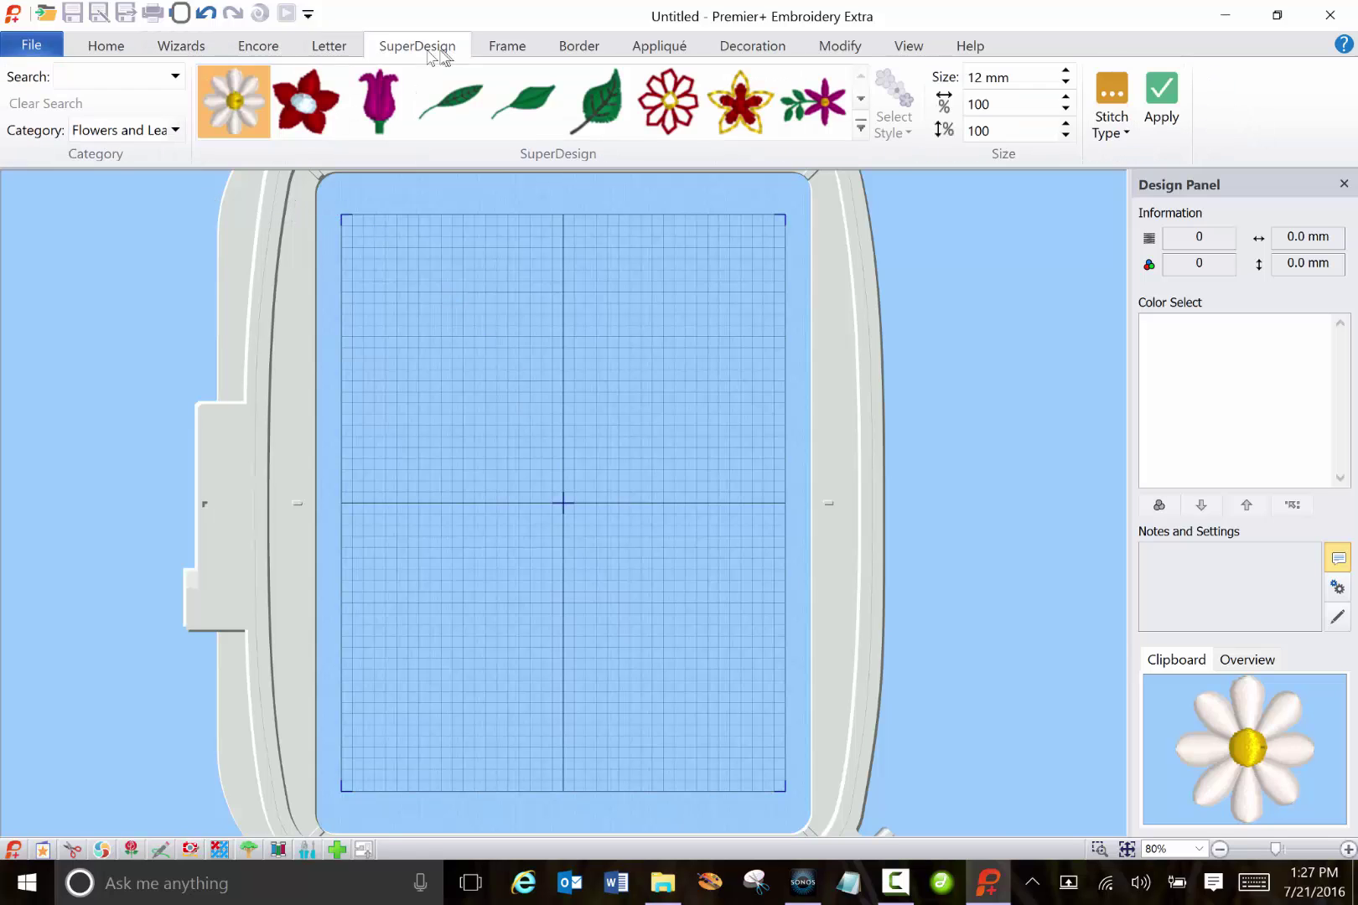
pyautogui.click(175, 130)
pyautogui.click(121, 169)
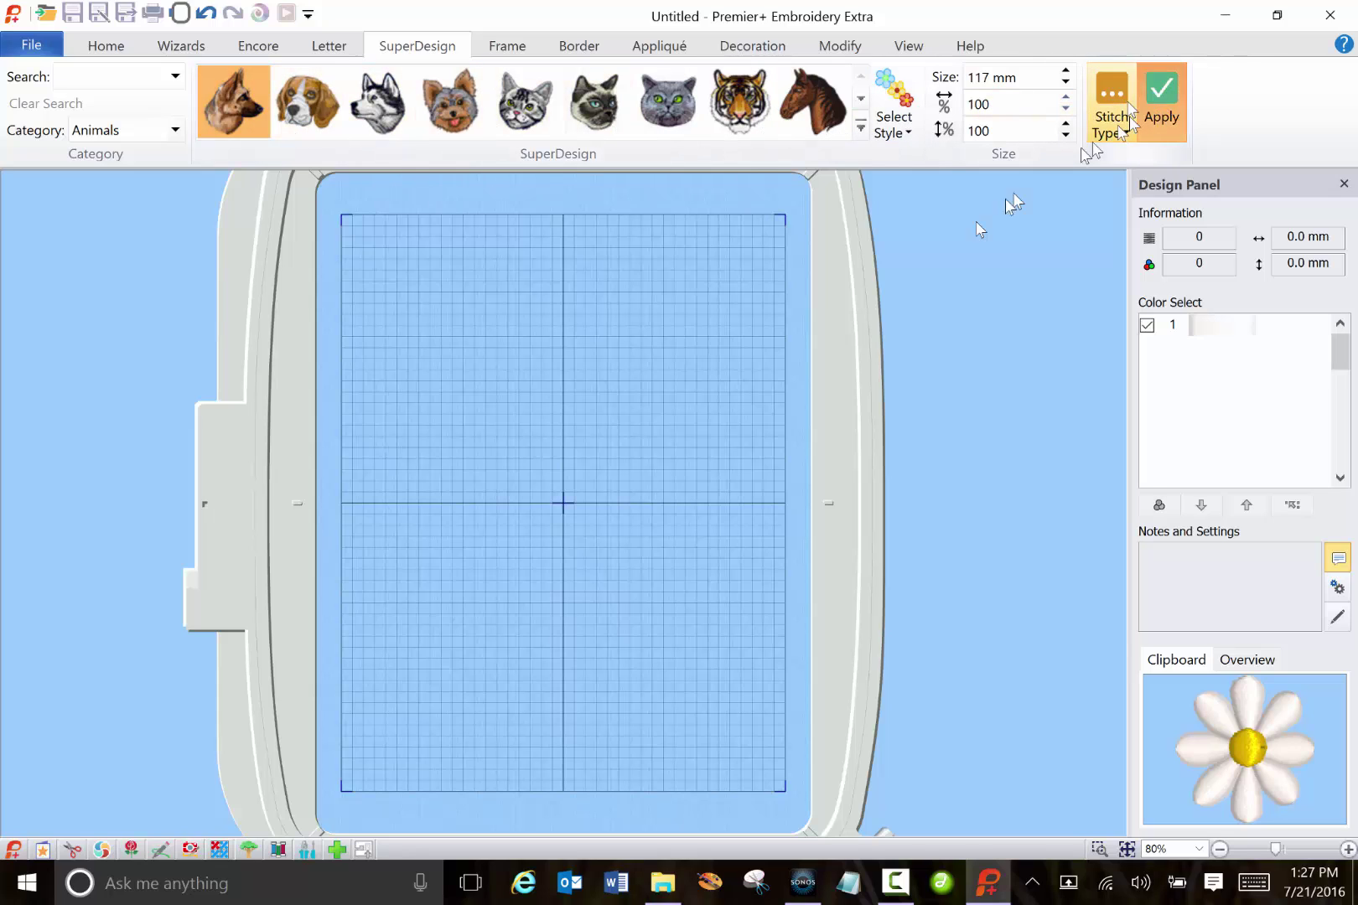
pyautogui.click(1161, 105)
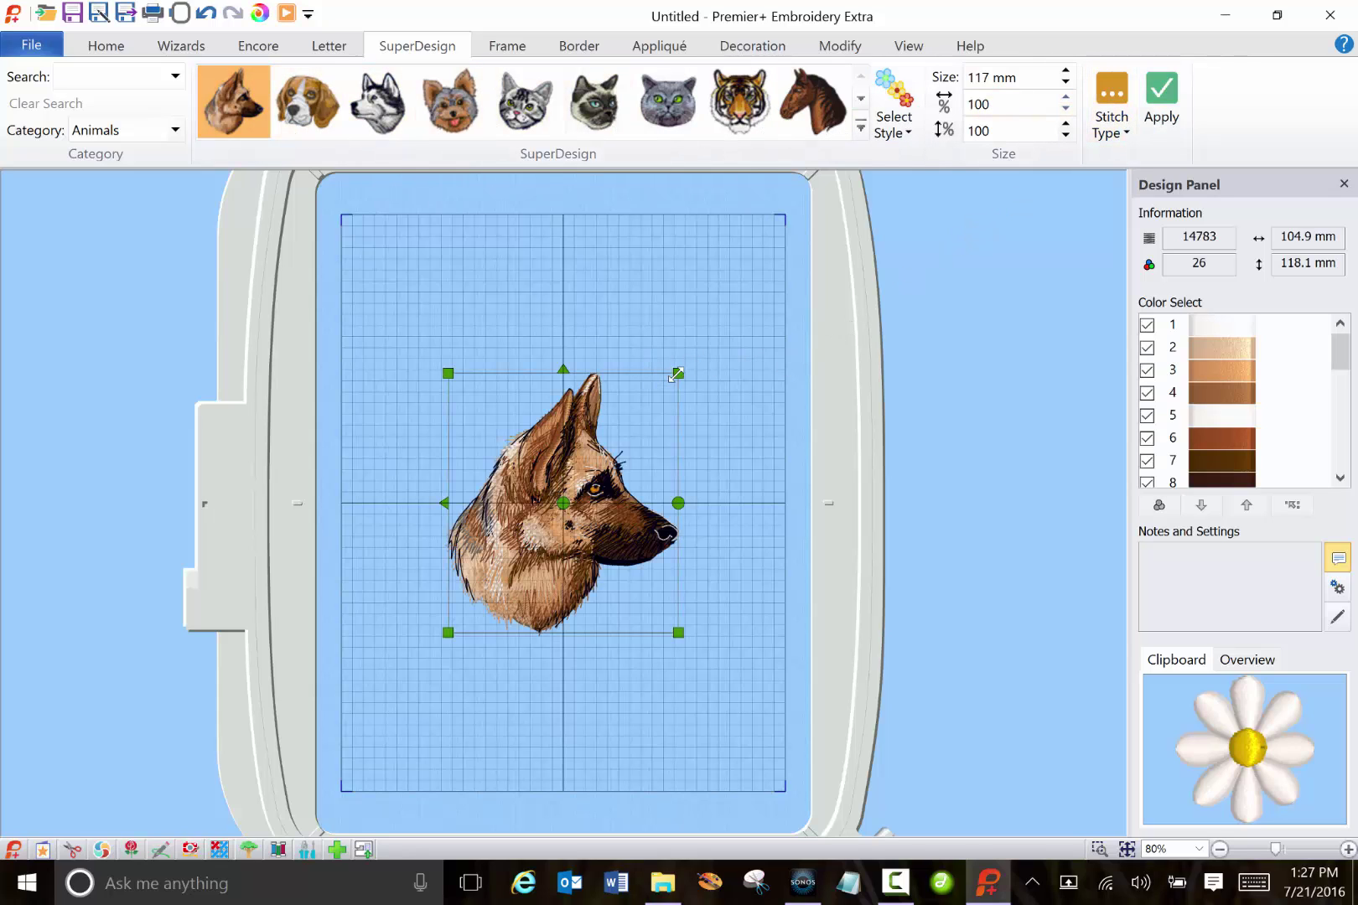
pyautogui.moveTo(678, 374); pyautogui.dragTo(503, 569)
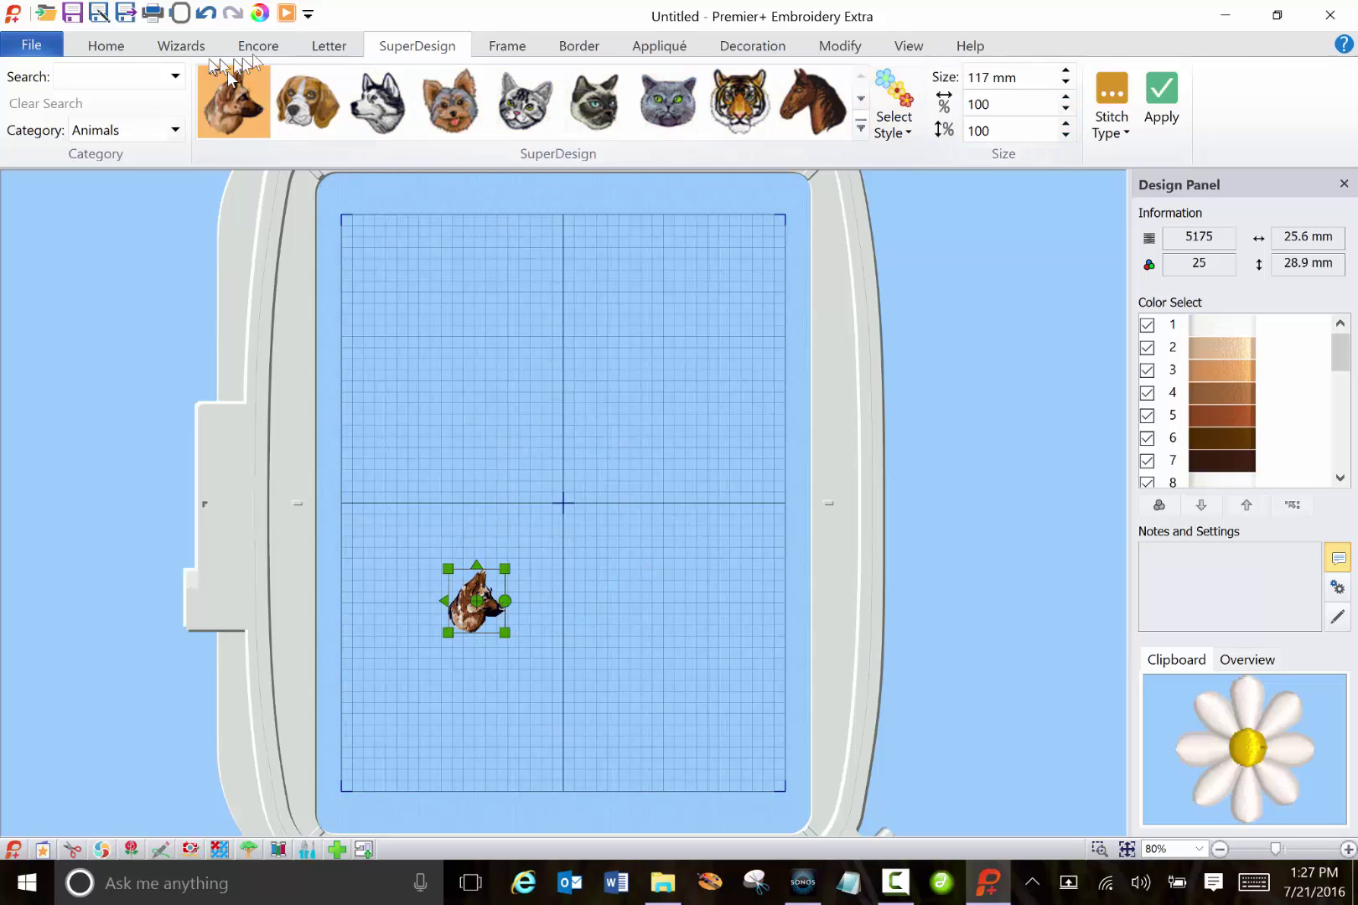
pyautogui.click(262, 48)
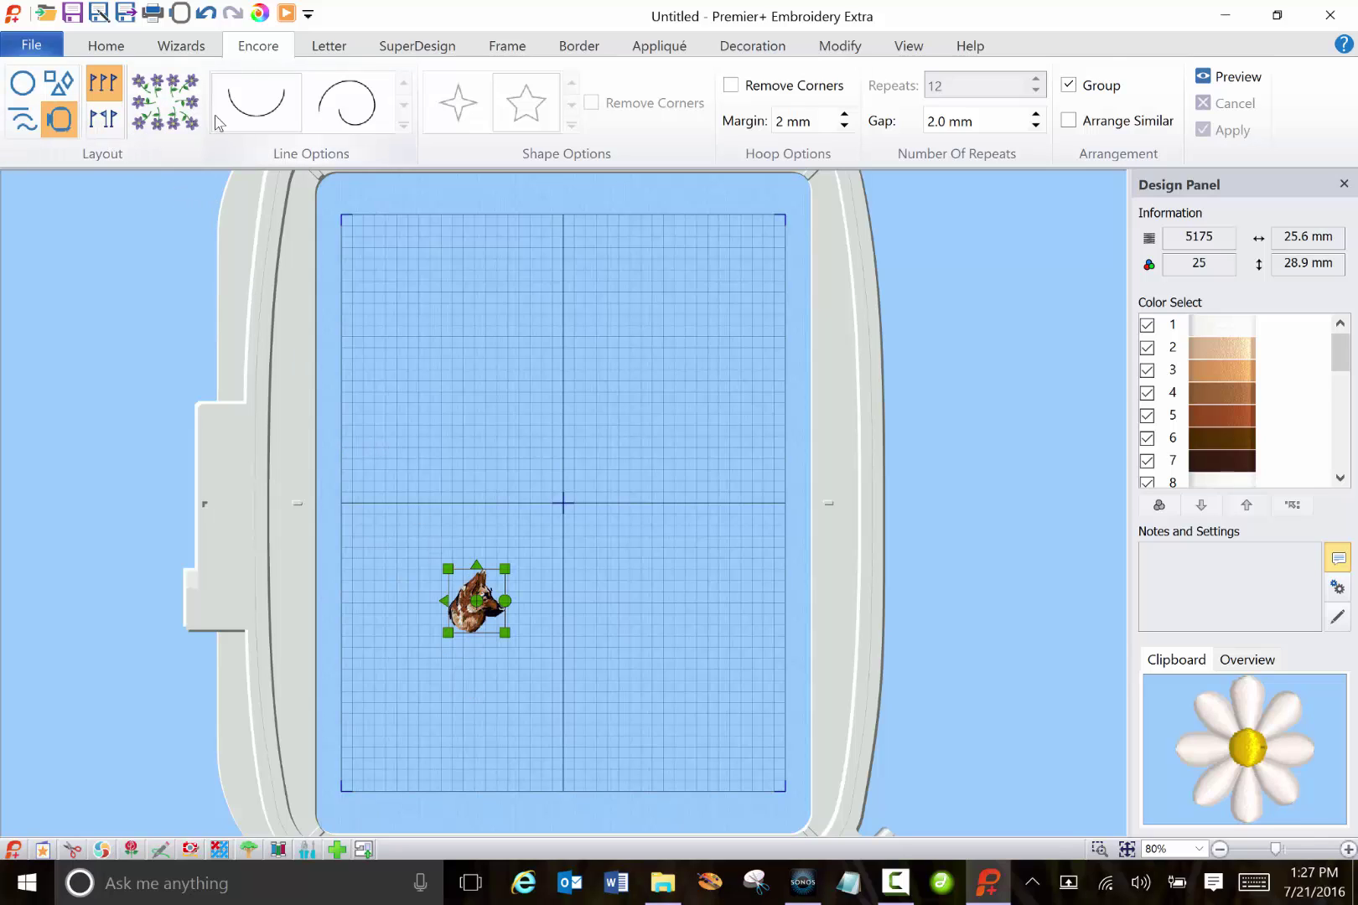
pyautogui.click(1208, 81)
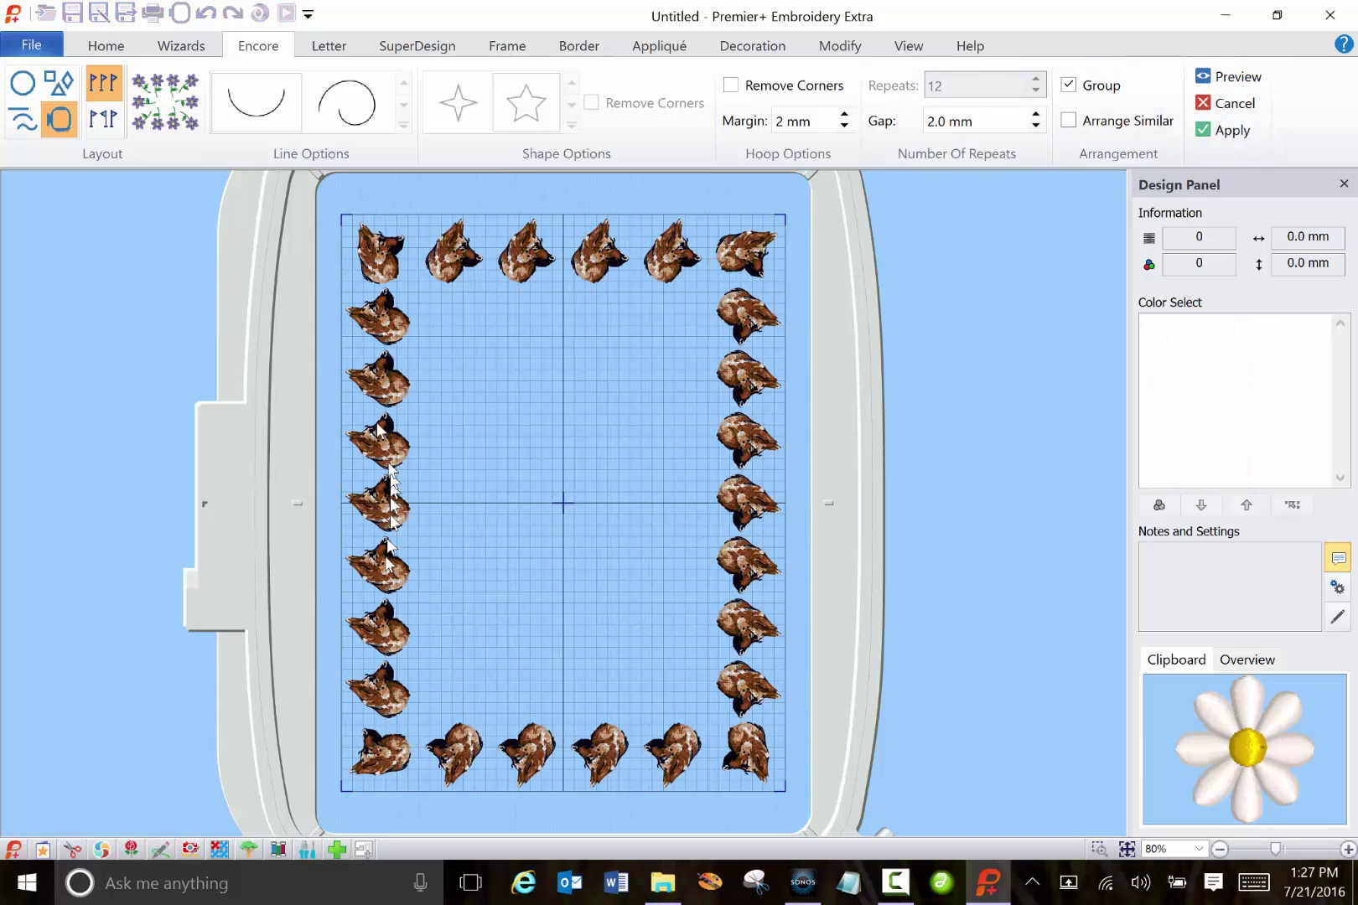
pyautogui.click(105, 121)
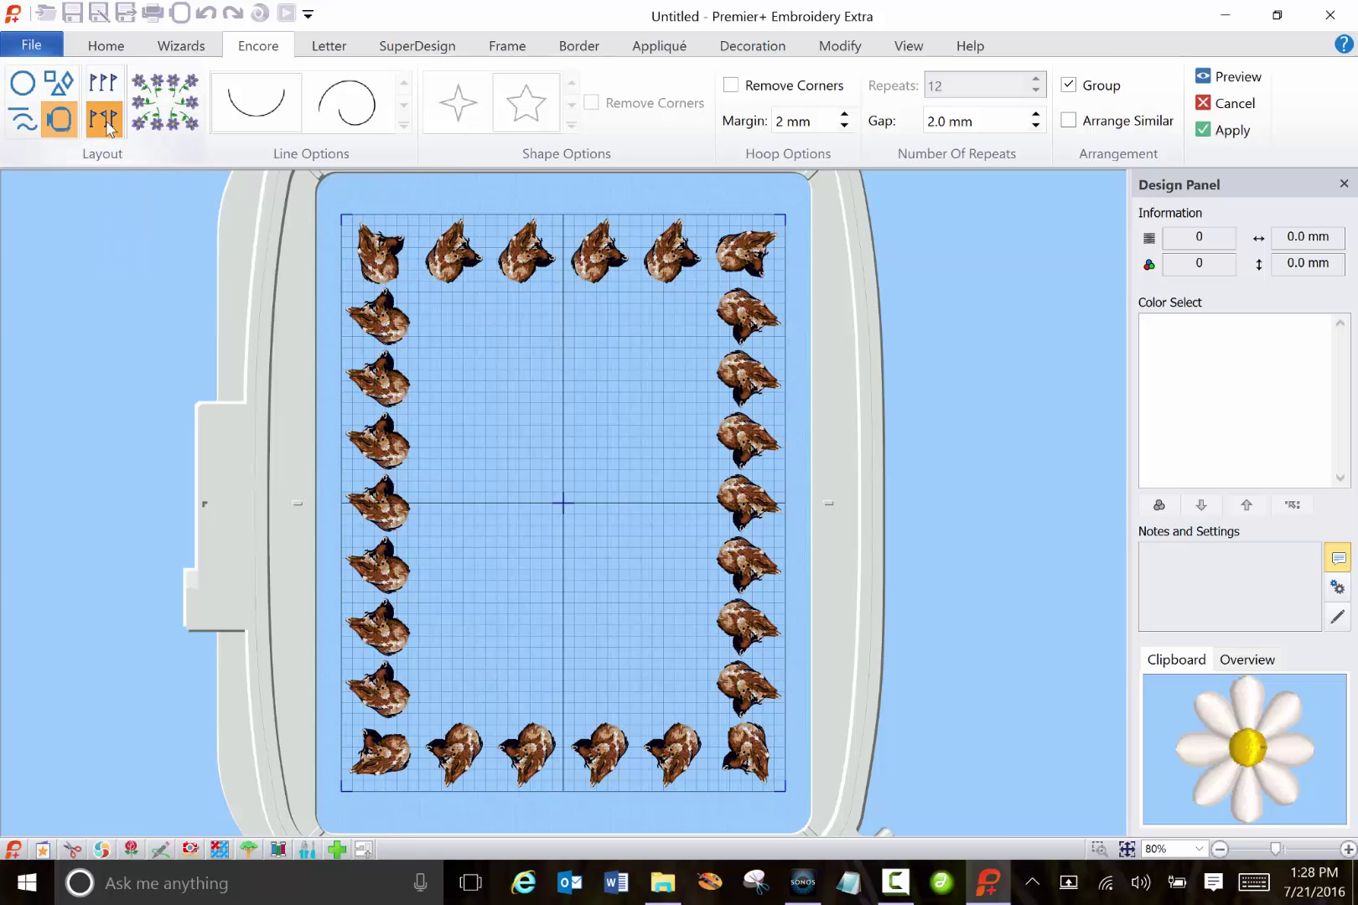
pyautogui.click(1242, 77)
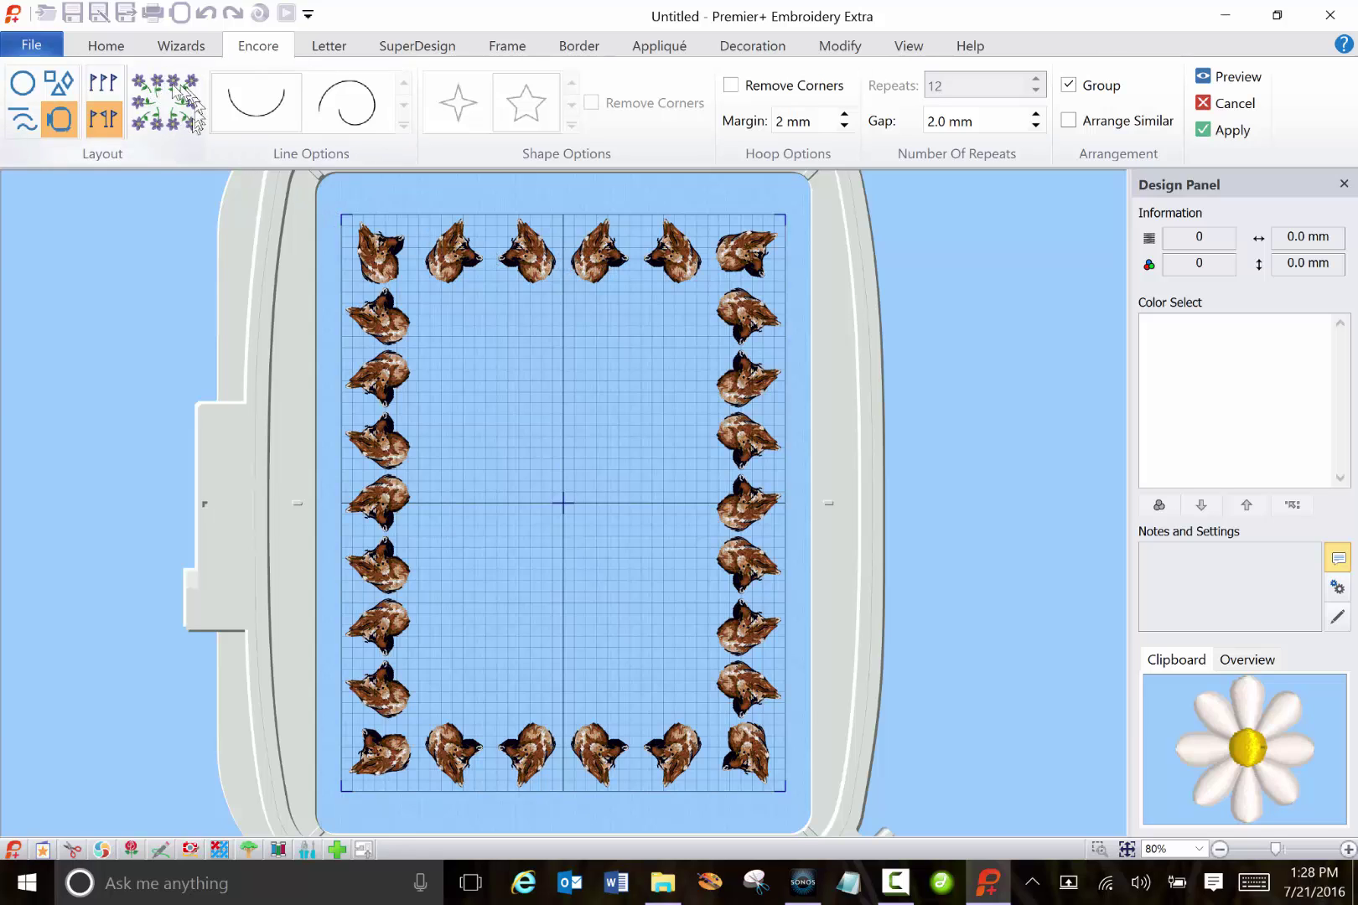
pyautogui.click(1204, 111)
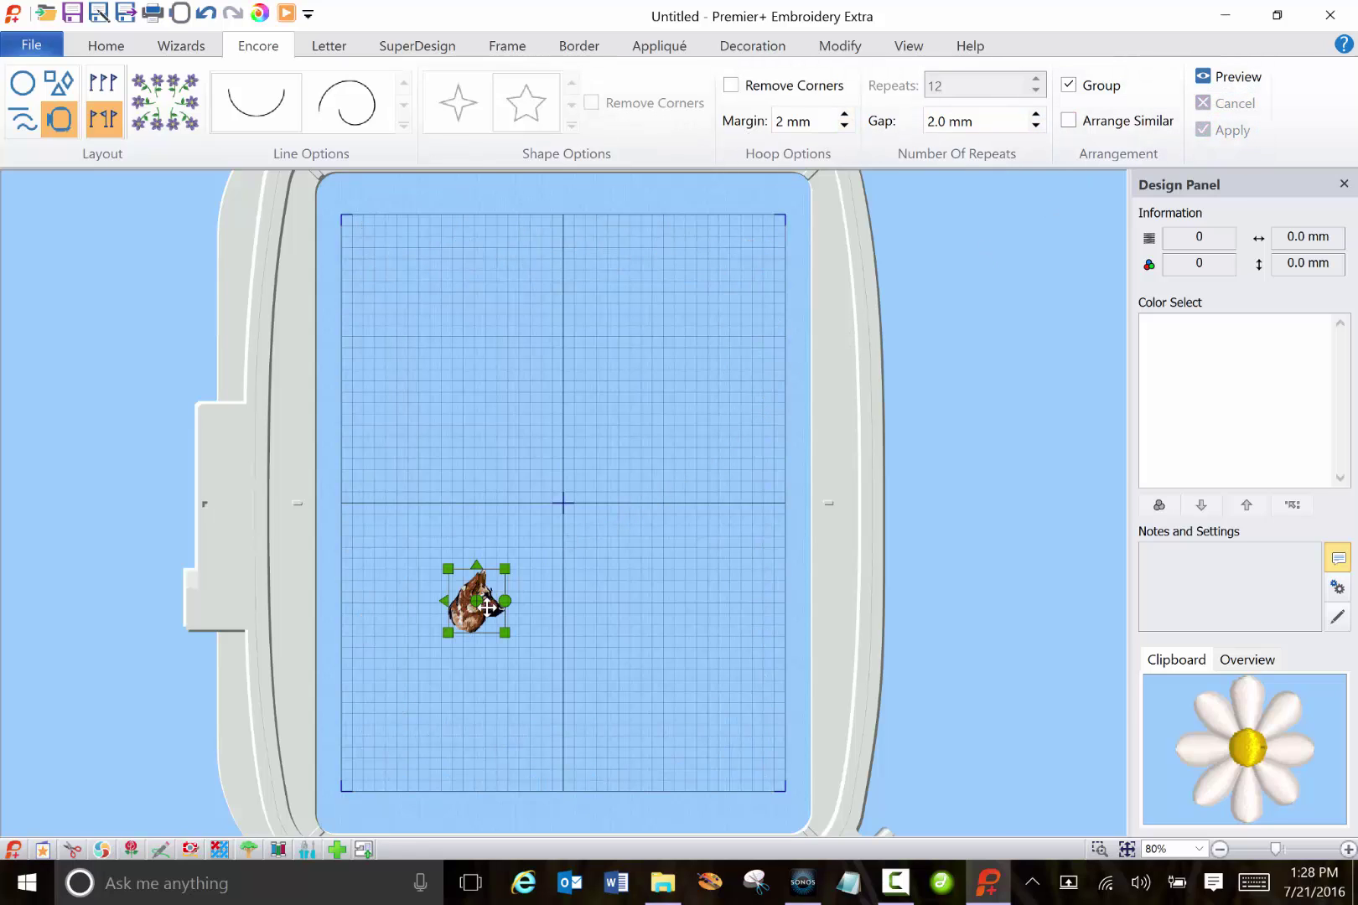
# Centre the German Shepherd head, enlarge it to 69.0 x 76.9 mm, then re-centre it
pyautogui.click(106, 46)
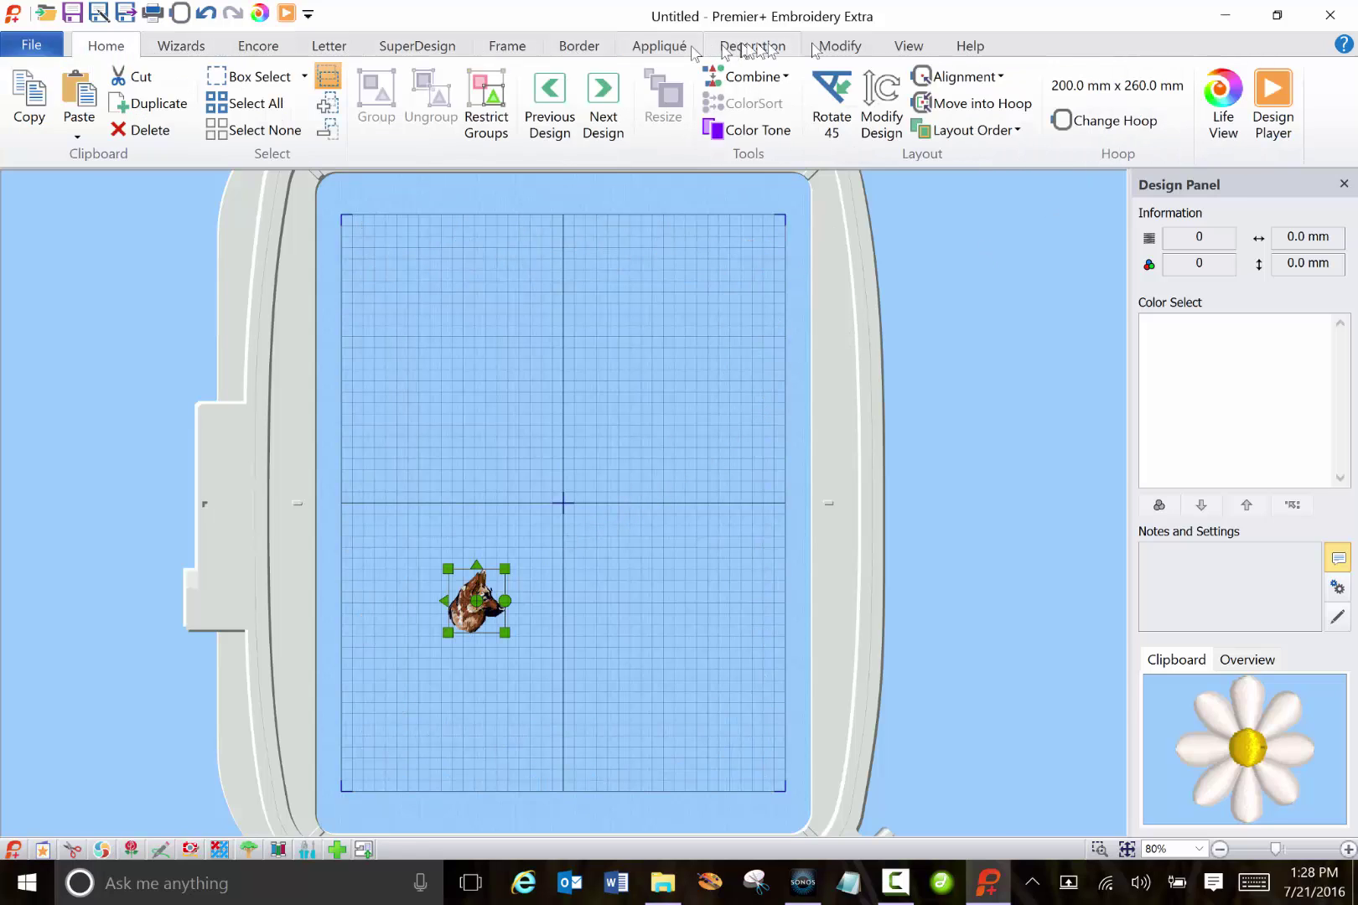
pyautogui.click(979, 77)
pyautogui.click(955, 104)
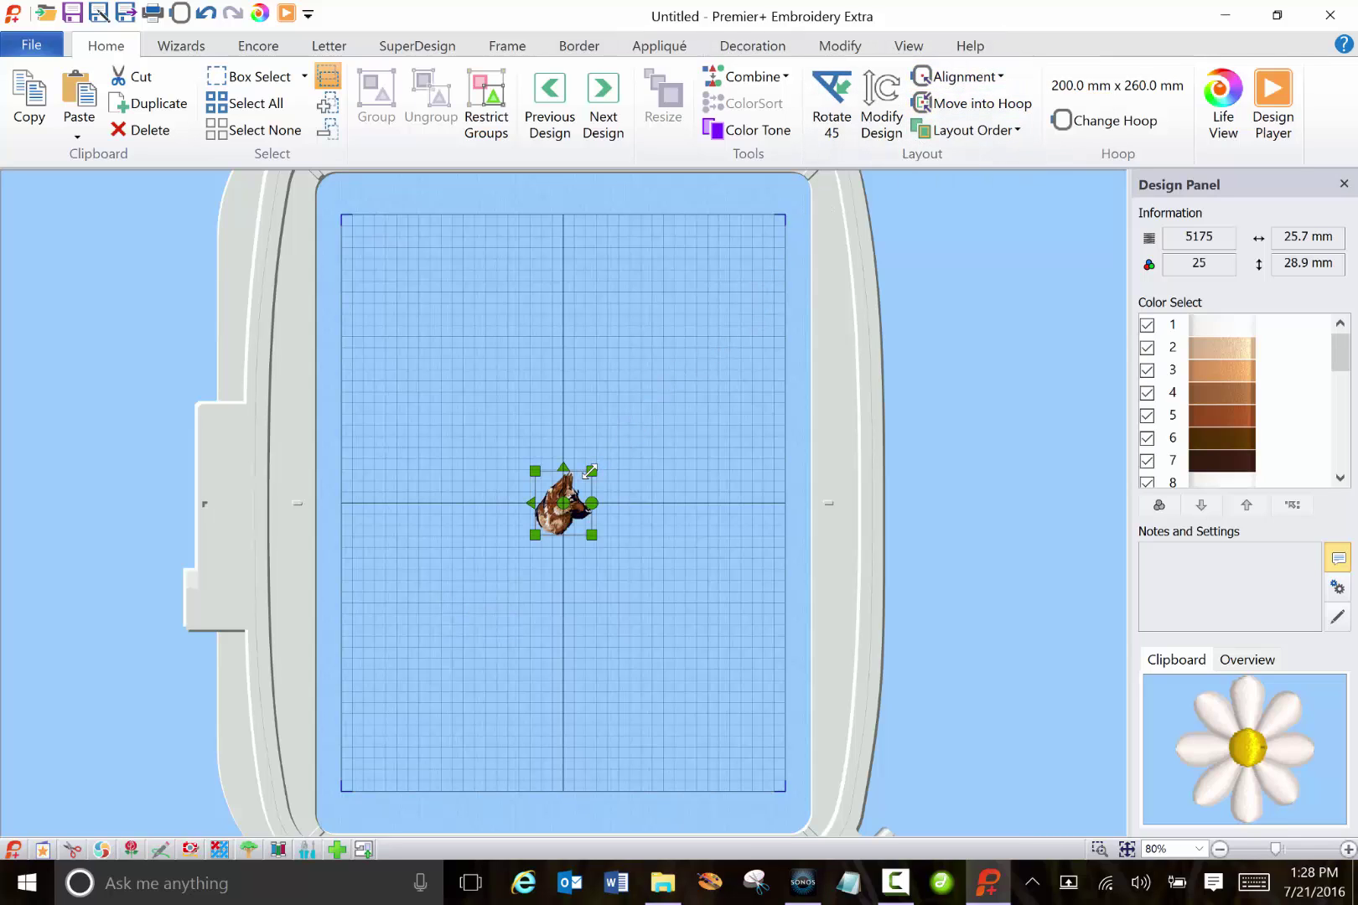
pyautogui.moveTo(591, 471); pyautogui.dragTo(686, 364)
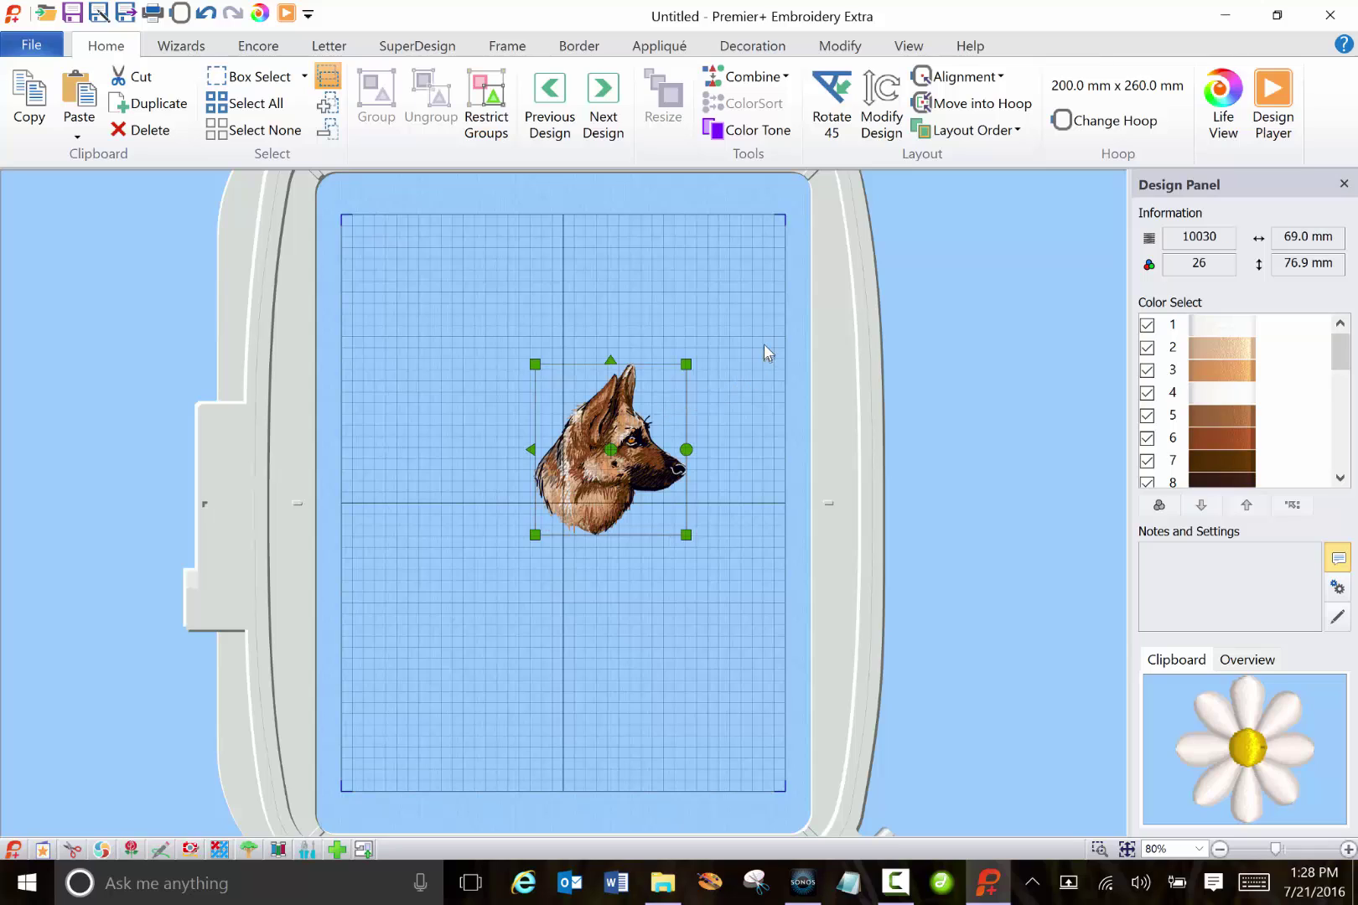
pyautogui.click(960, 77)
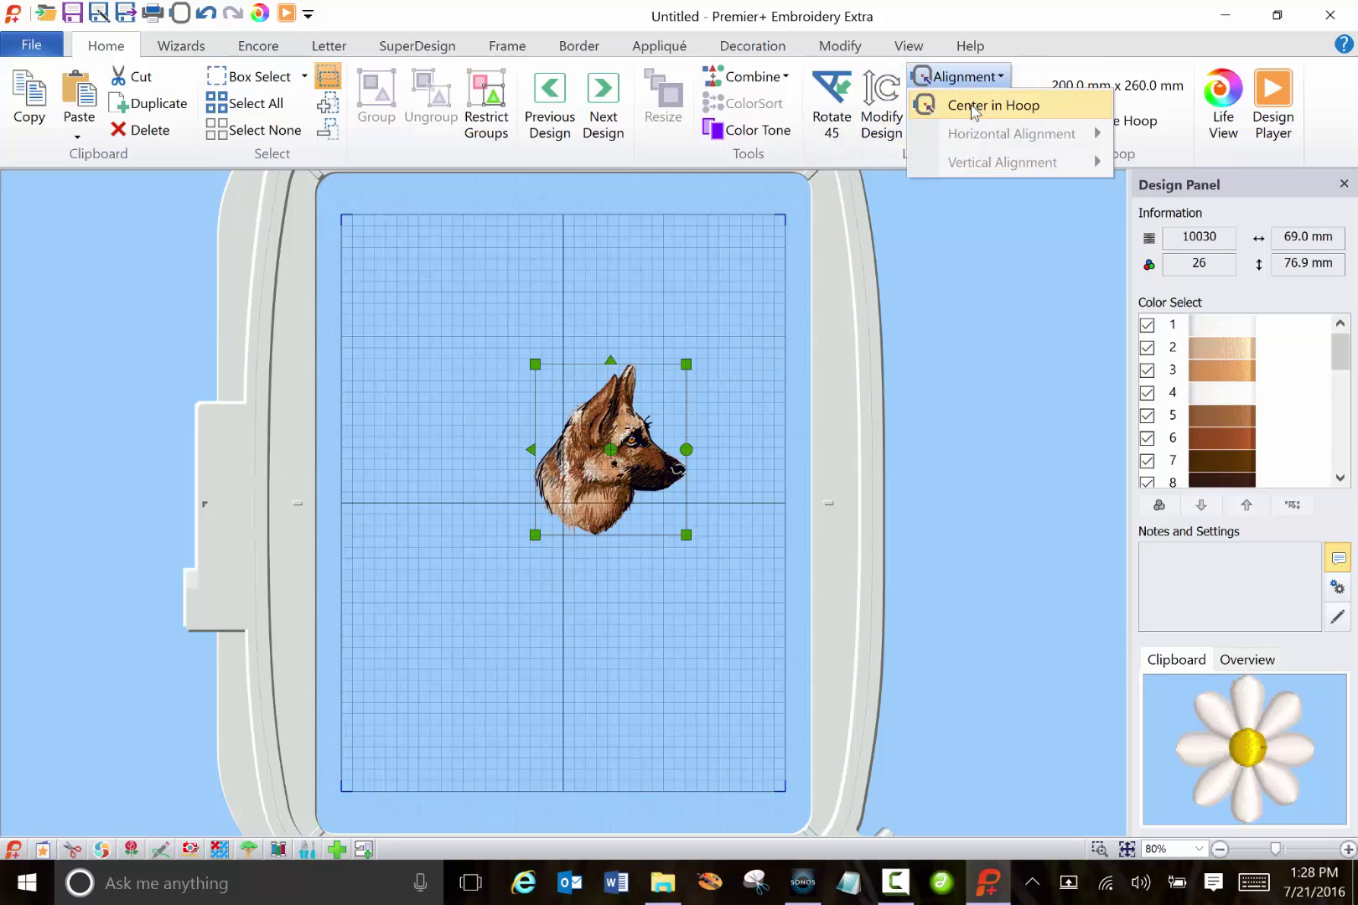
pyautogui.click(964, 103)
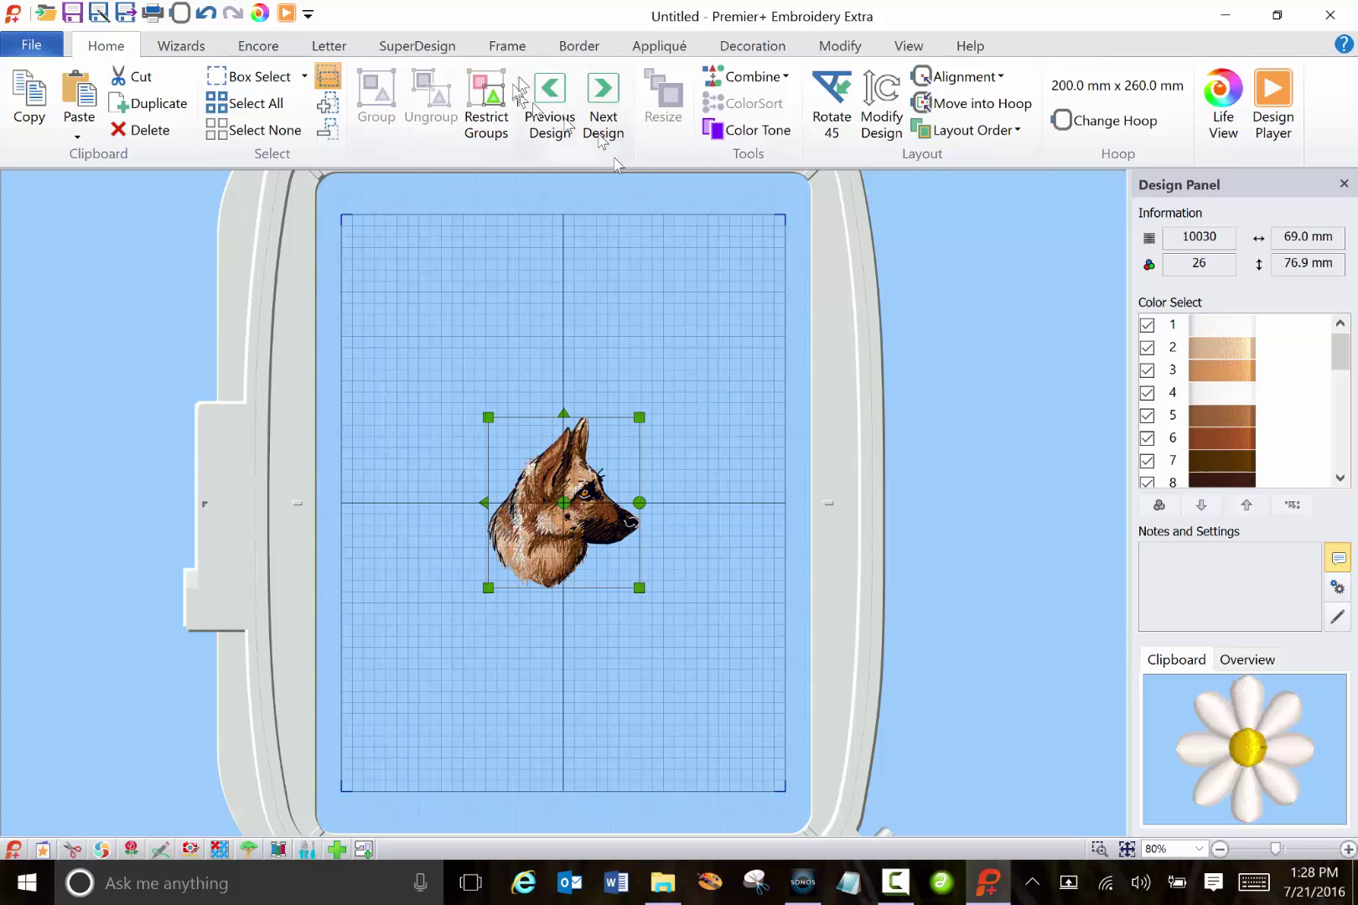
# Fix the dog head design as embroidery stitches and select all of its stitches
pyautogui.click(838, 46)
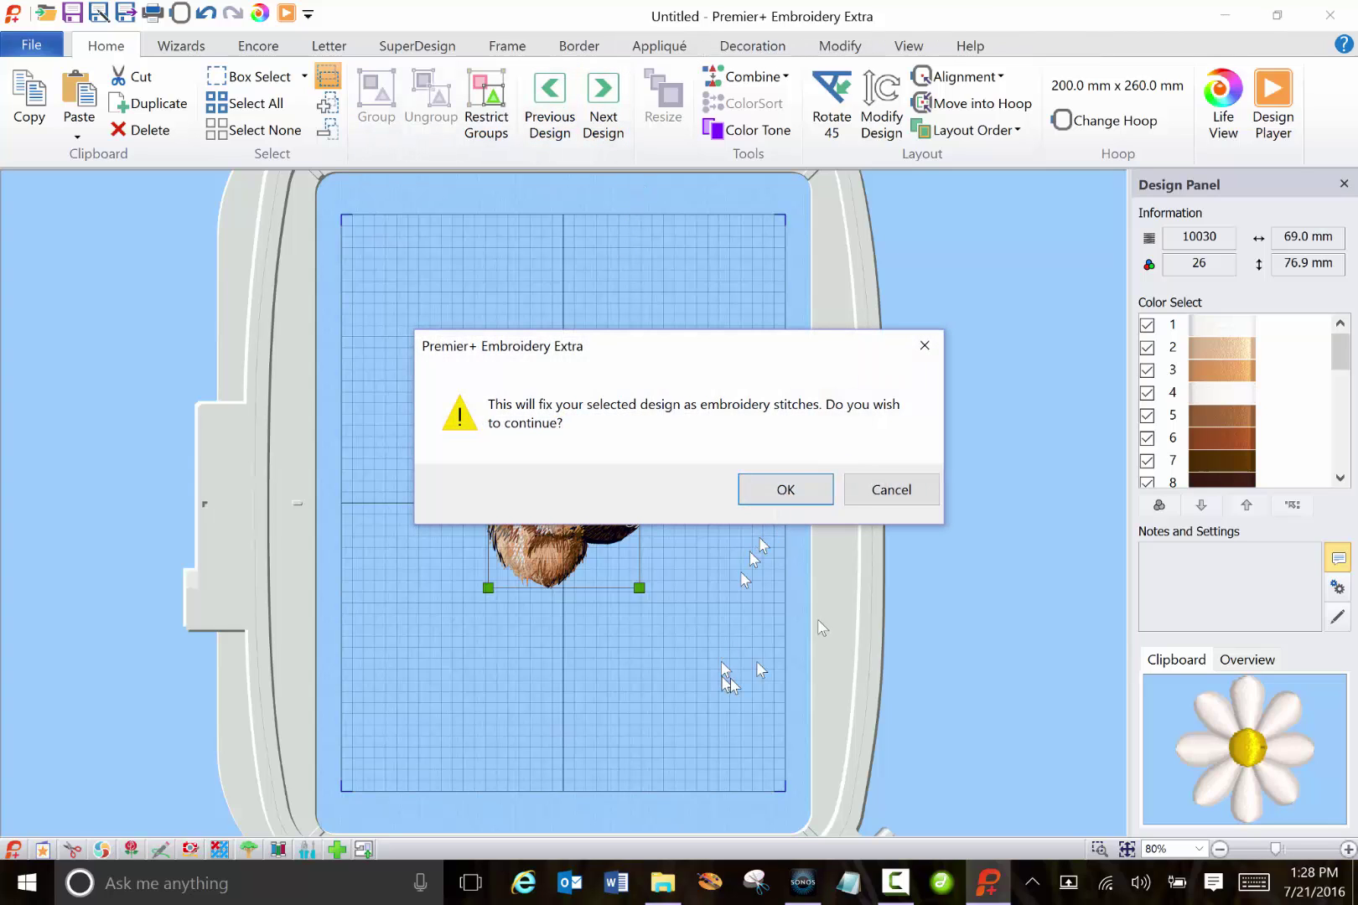
pyautogui.click(785, 489)
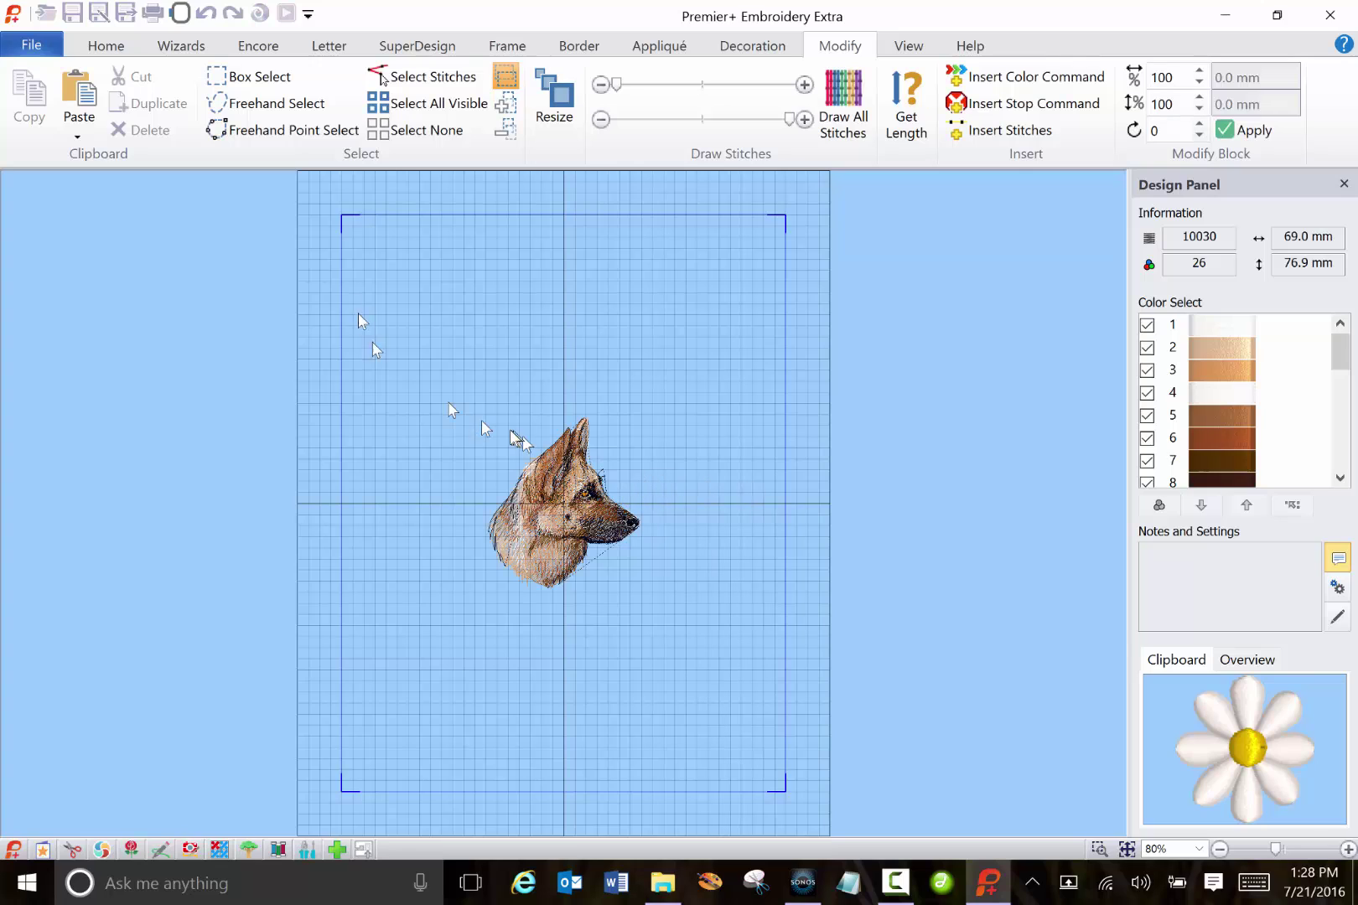
pyautogui.moveTo(446, 390); pyautogui.dragTo(759, 634)
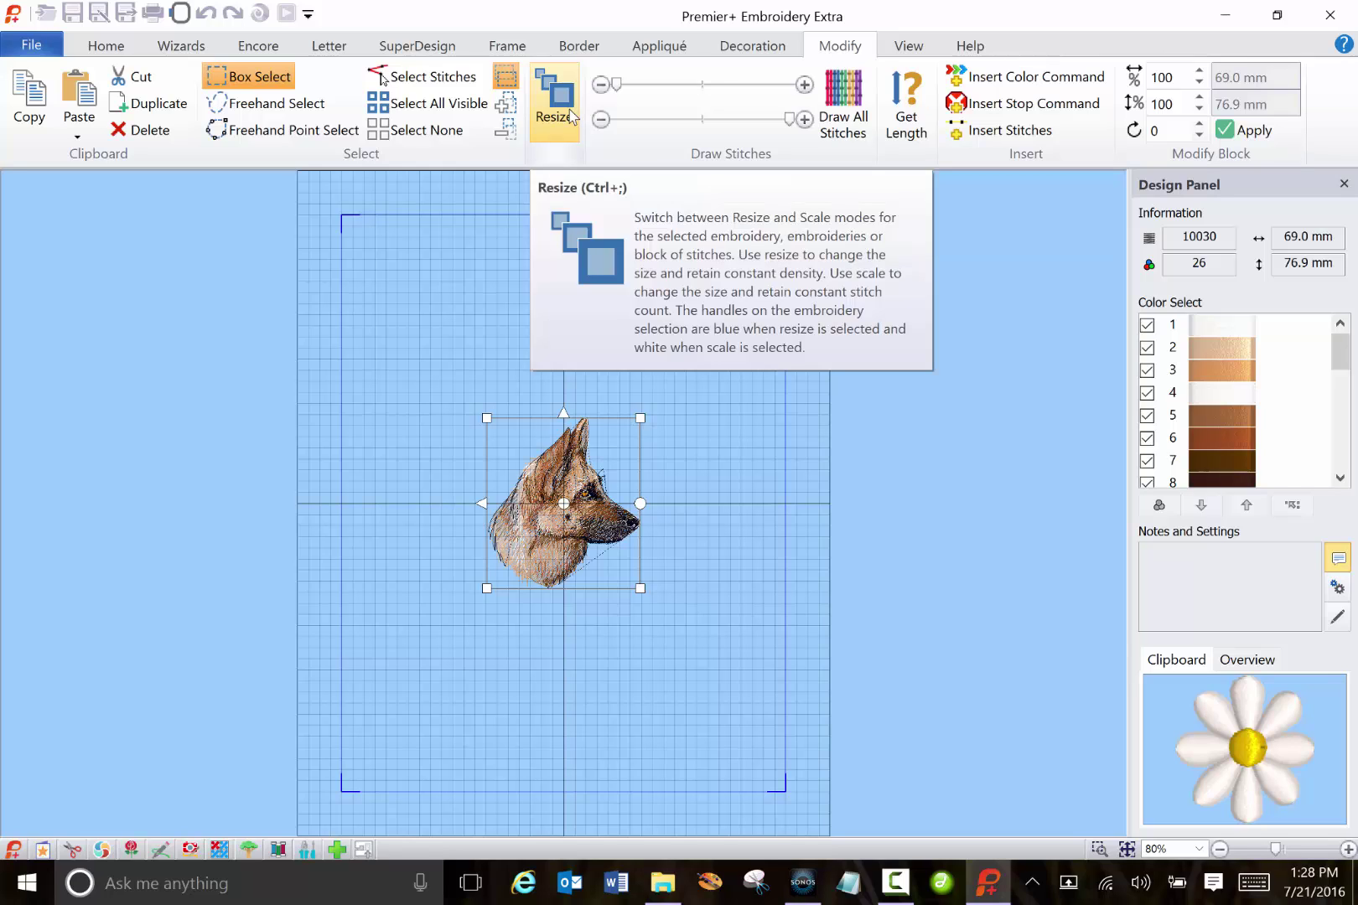
# Resize the dog head while keeping density, enlarging it to 127.8 x 142.0 mm (45600 stitches)
pyautogui.click(573, 116)
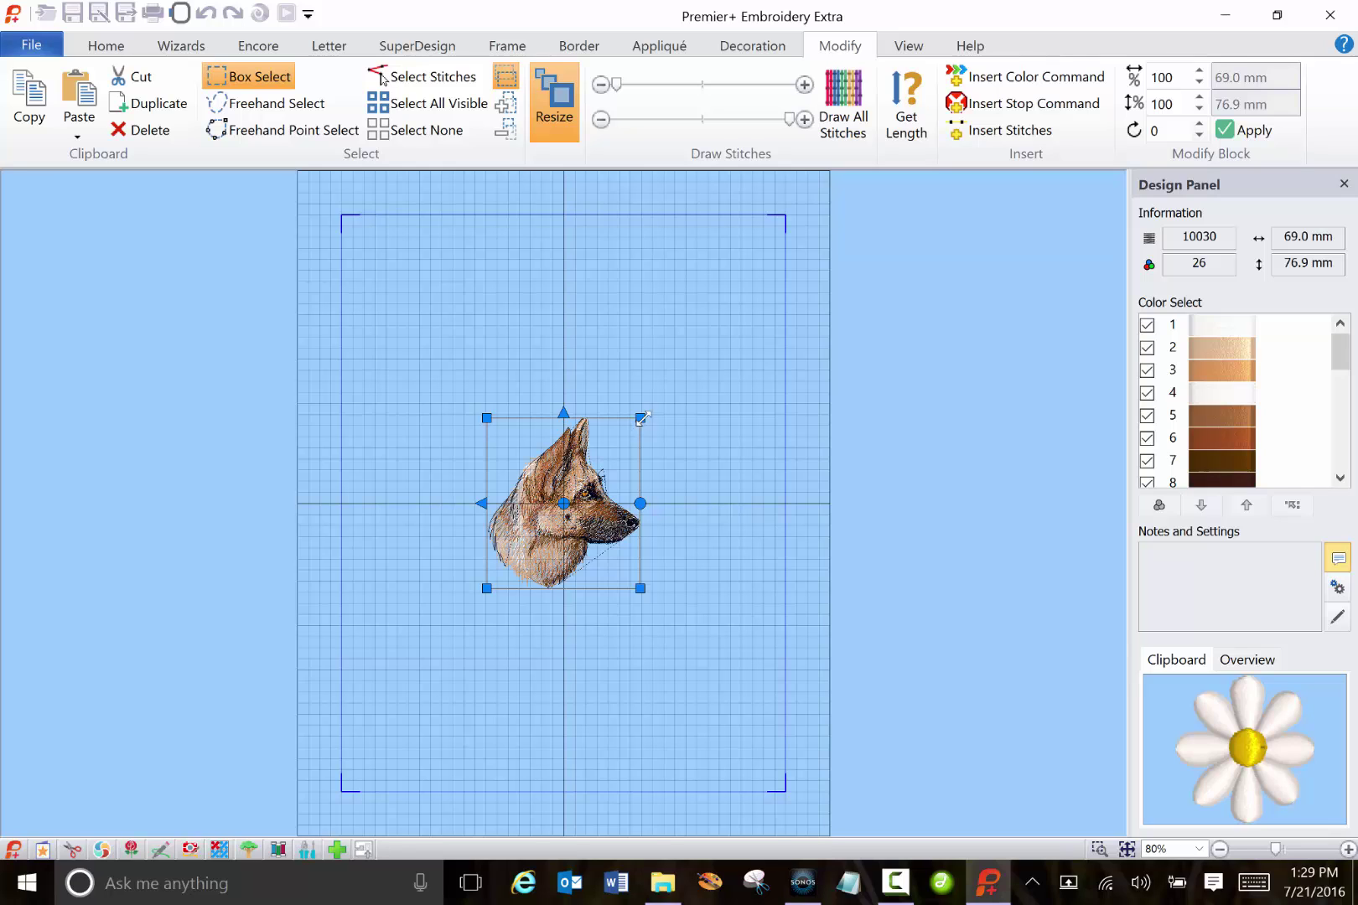
pyautogui.moveTo(643, 417); pyautogui.dragTo(533, 537)
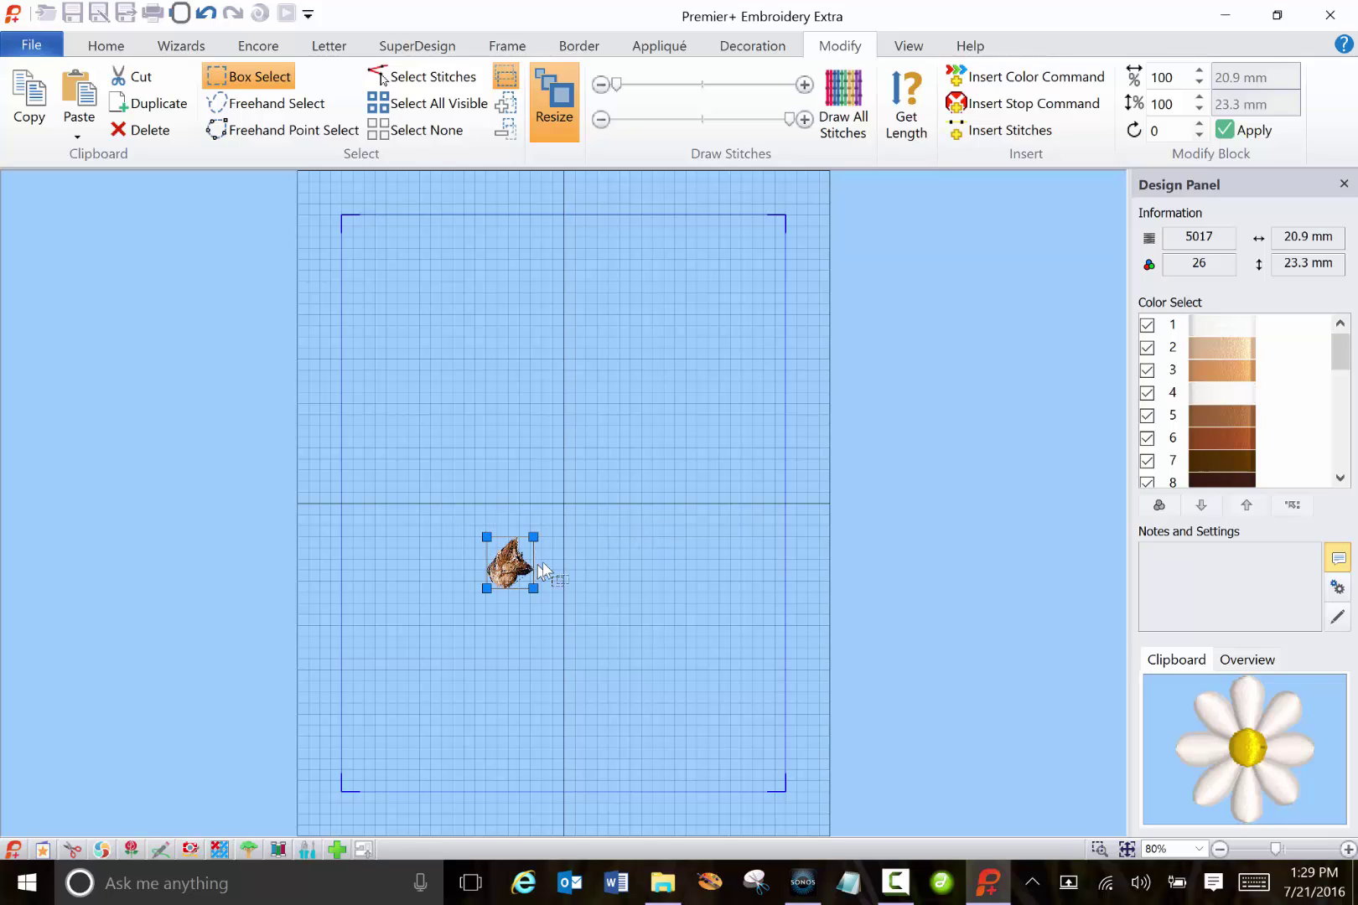
pyautogui.moveTo(529, 536); pyautogui.dragTo(874, 279)
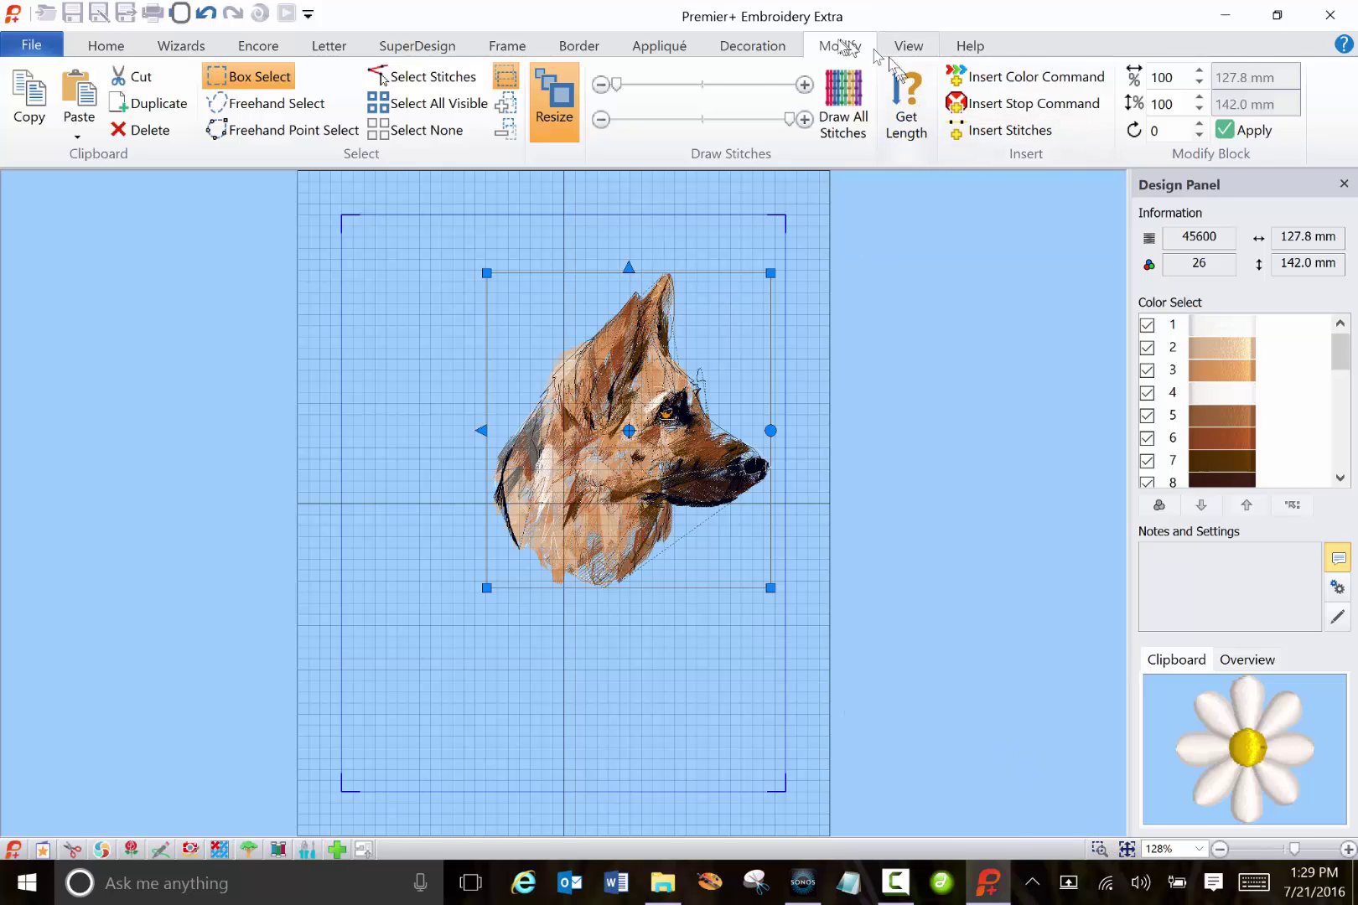
# Centre the dog head in the hoop and zoom in to inspect its lower part
pyautogui.click(122, 49)
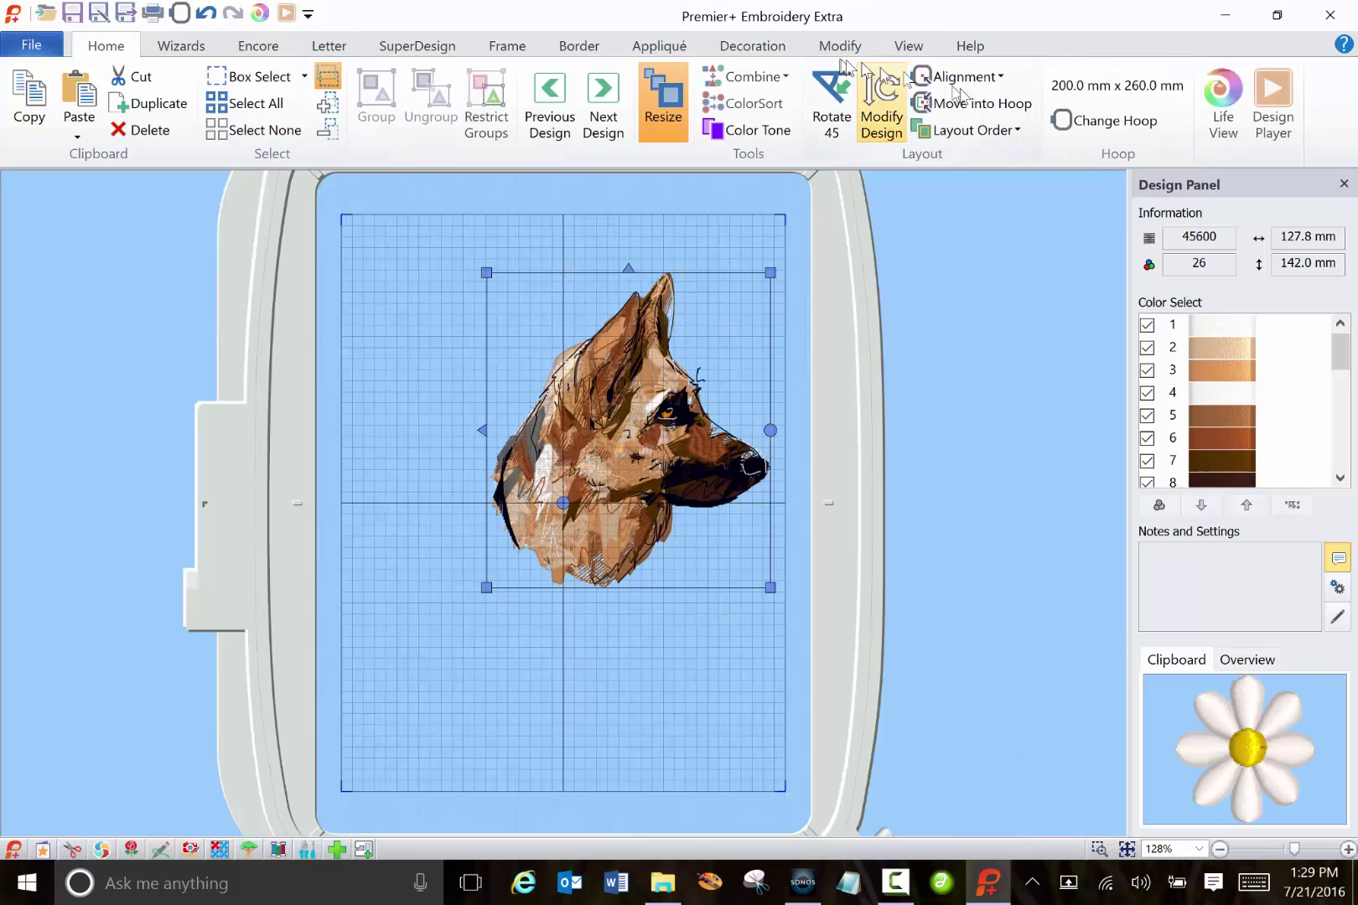
pyautogui.click(939, 76)
pyautogui.click(986, 107)
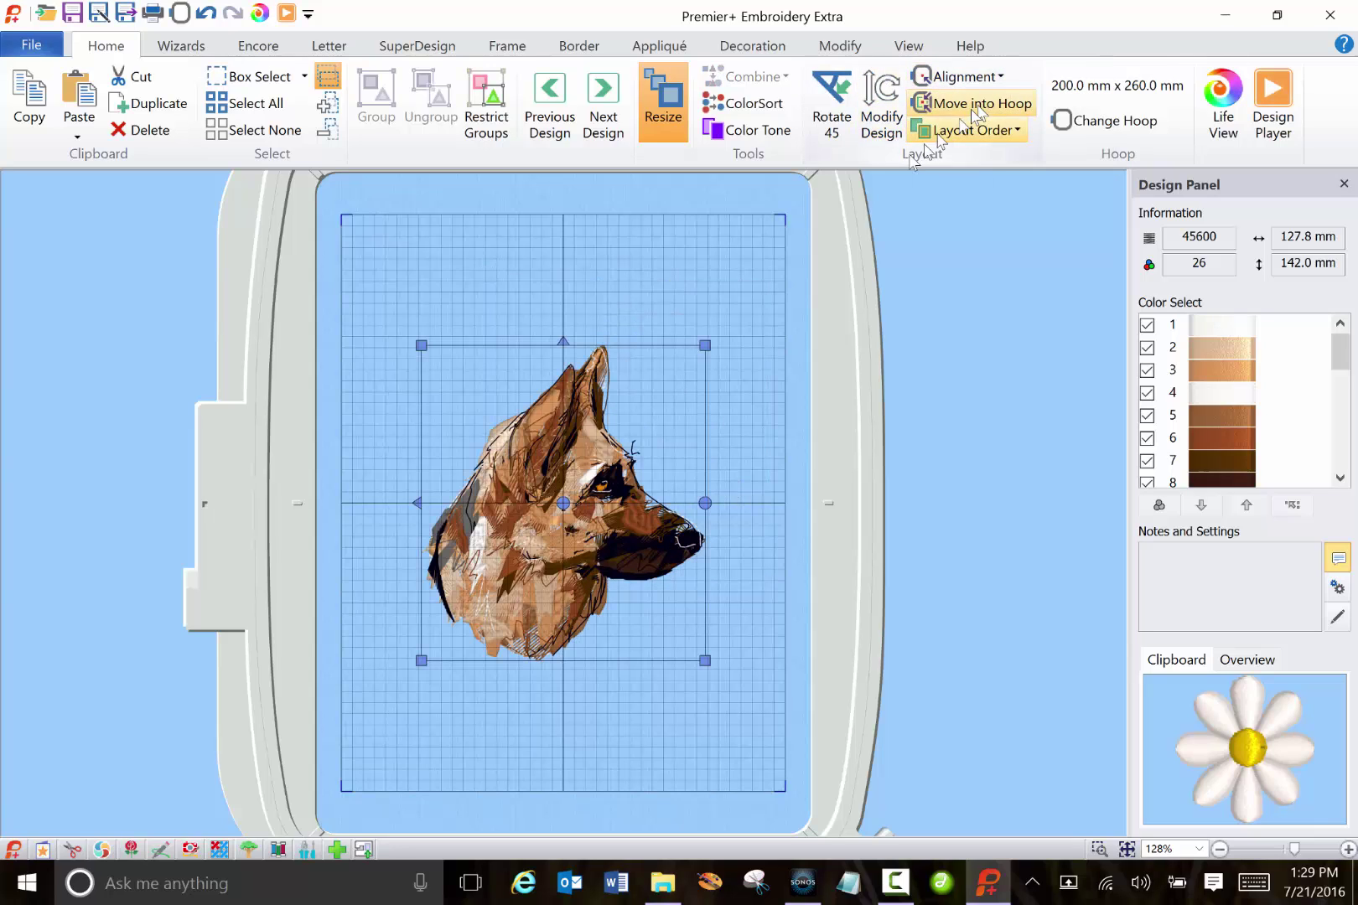
pyautogui.click(1099, 849)
pyautogui.moveTo(465, 586); pyautogui.dragTo(637, 716)
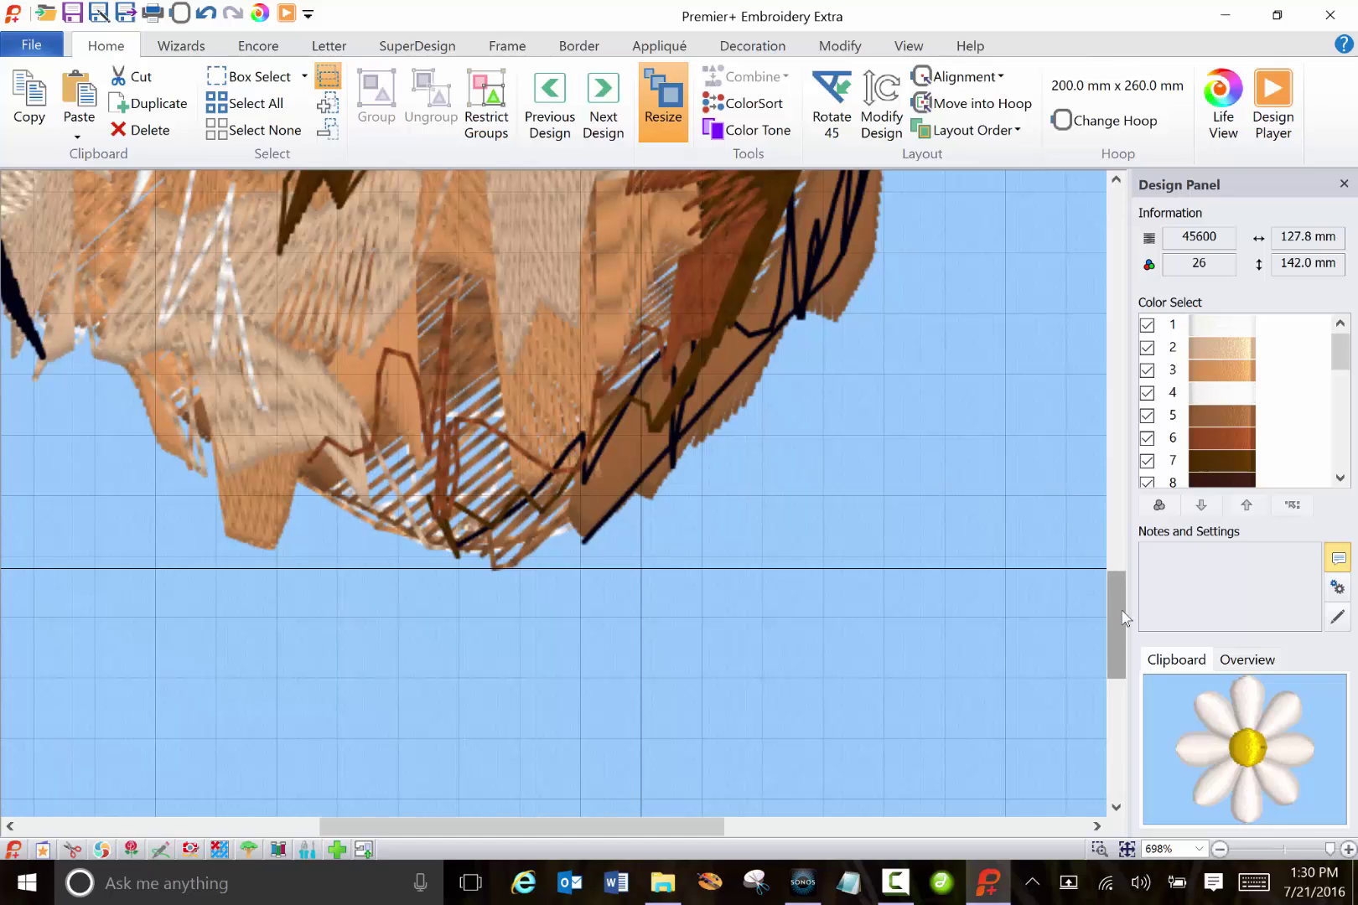
pyautogui.click(1126, 850)
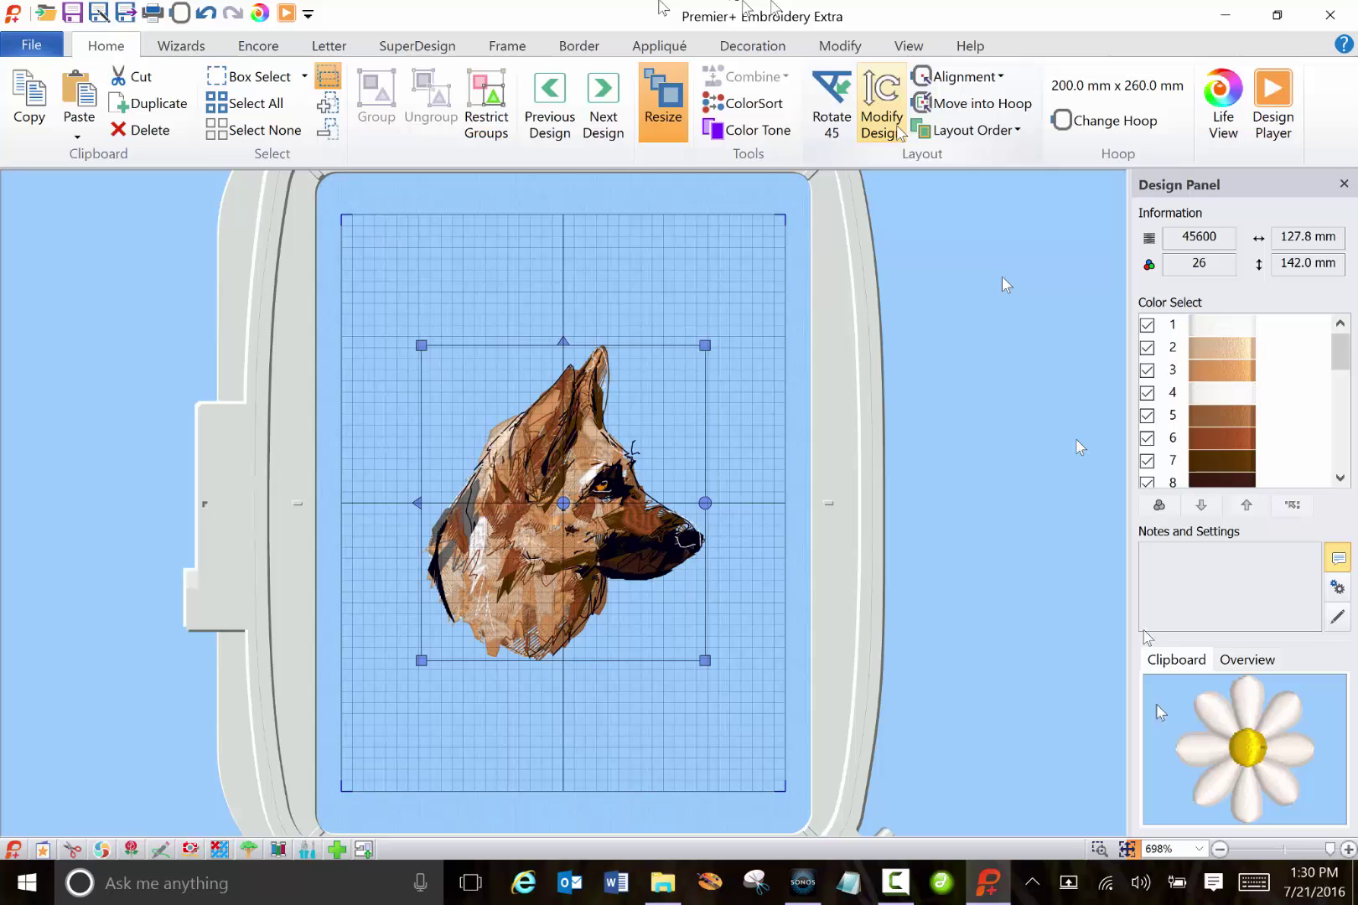
# Scale the dog head down to 85.8 x 95.4 mm, then check the chin stitches close up
pyautogui.click(664, 120)
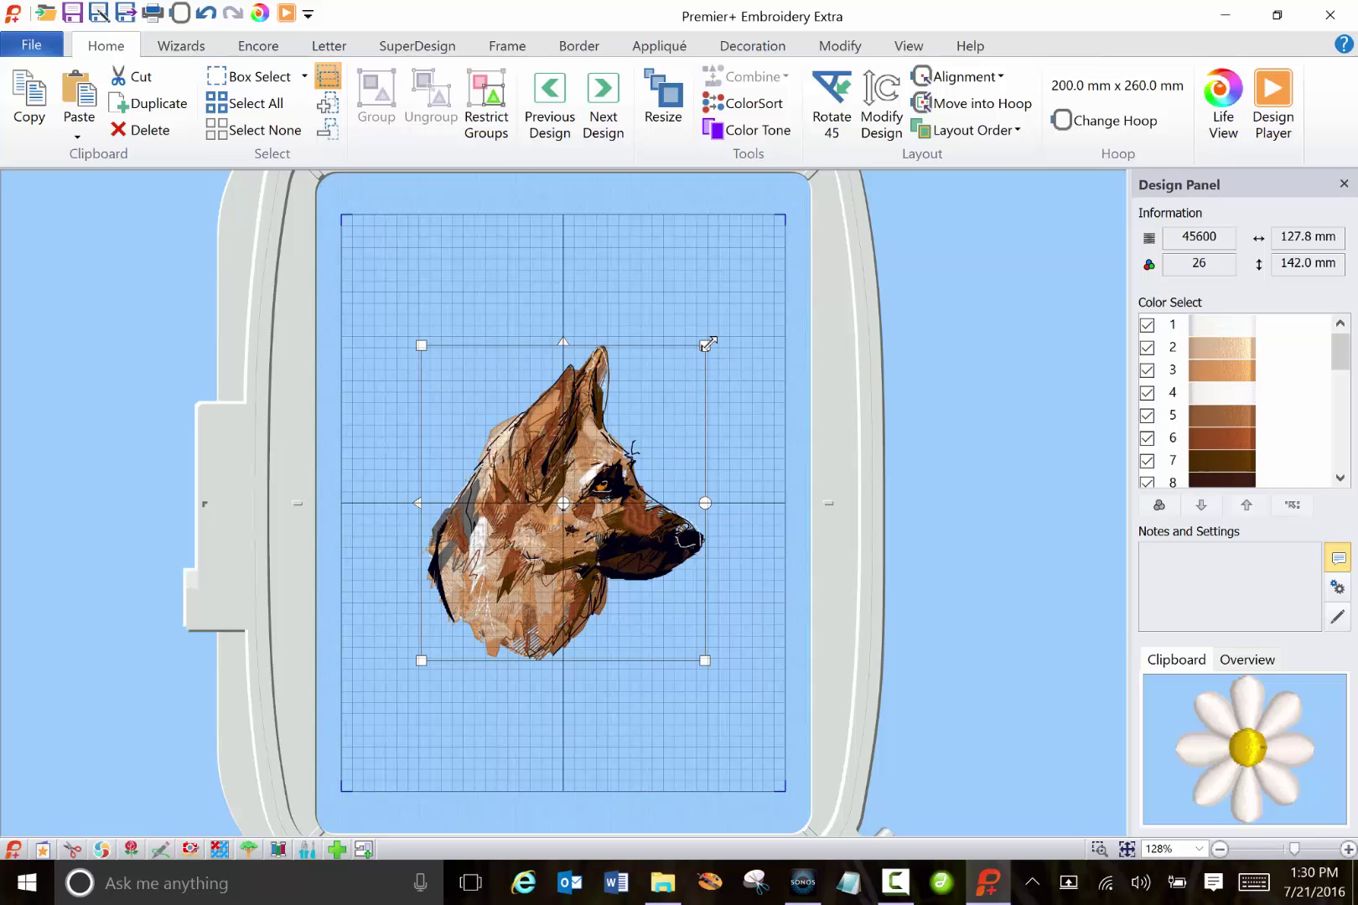
pyautogui.moveTo(706, 344); pyautogui.dragTo(613, 422)
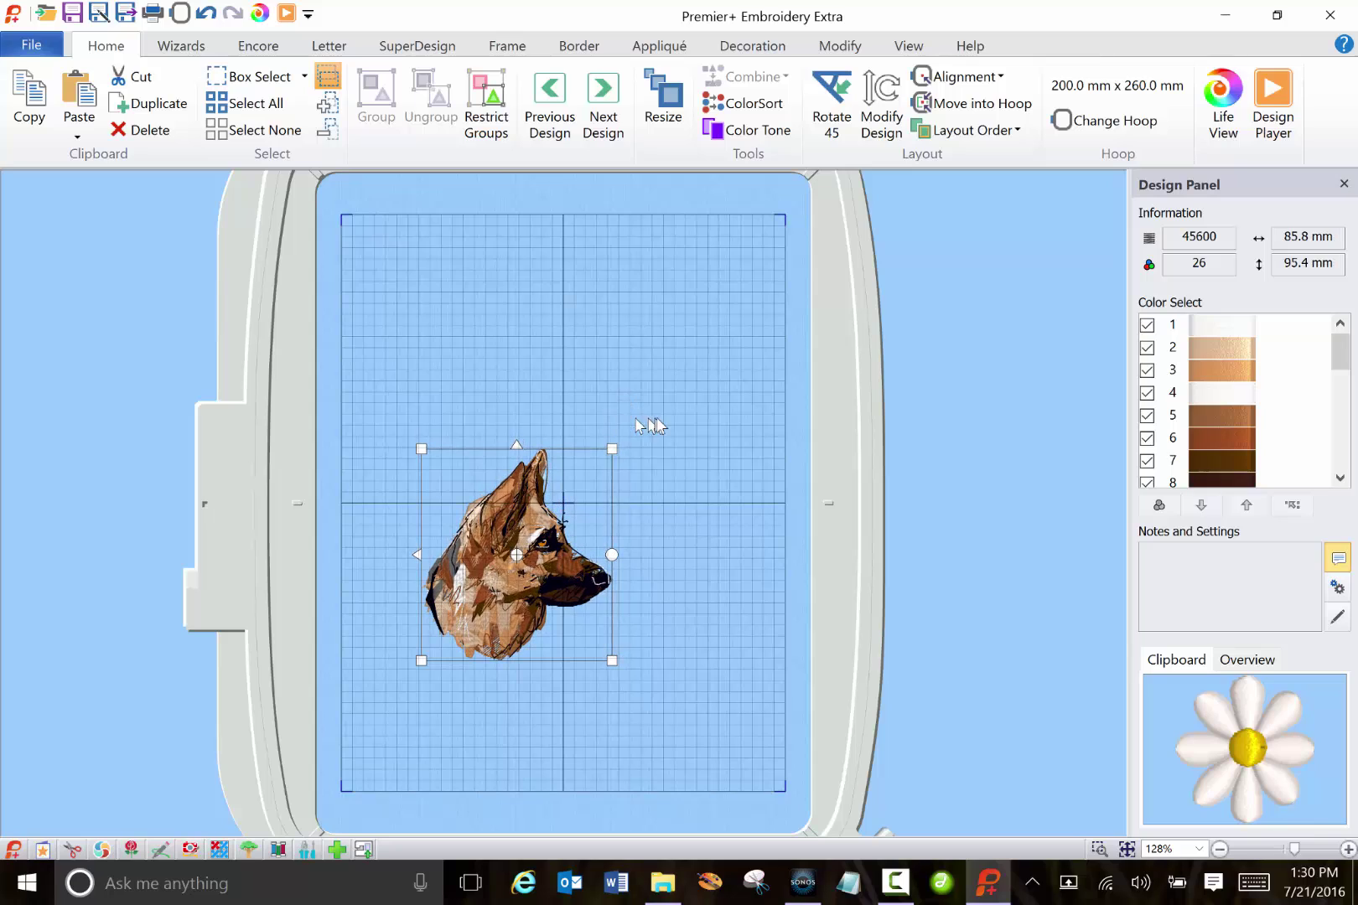
pyautogui.click(1099, 849)
pyautogui.moveTo(392, 573); pyautogui.dragTo(600, 695)
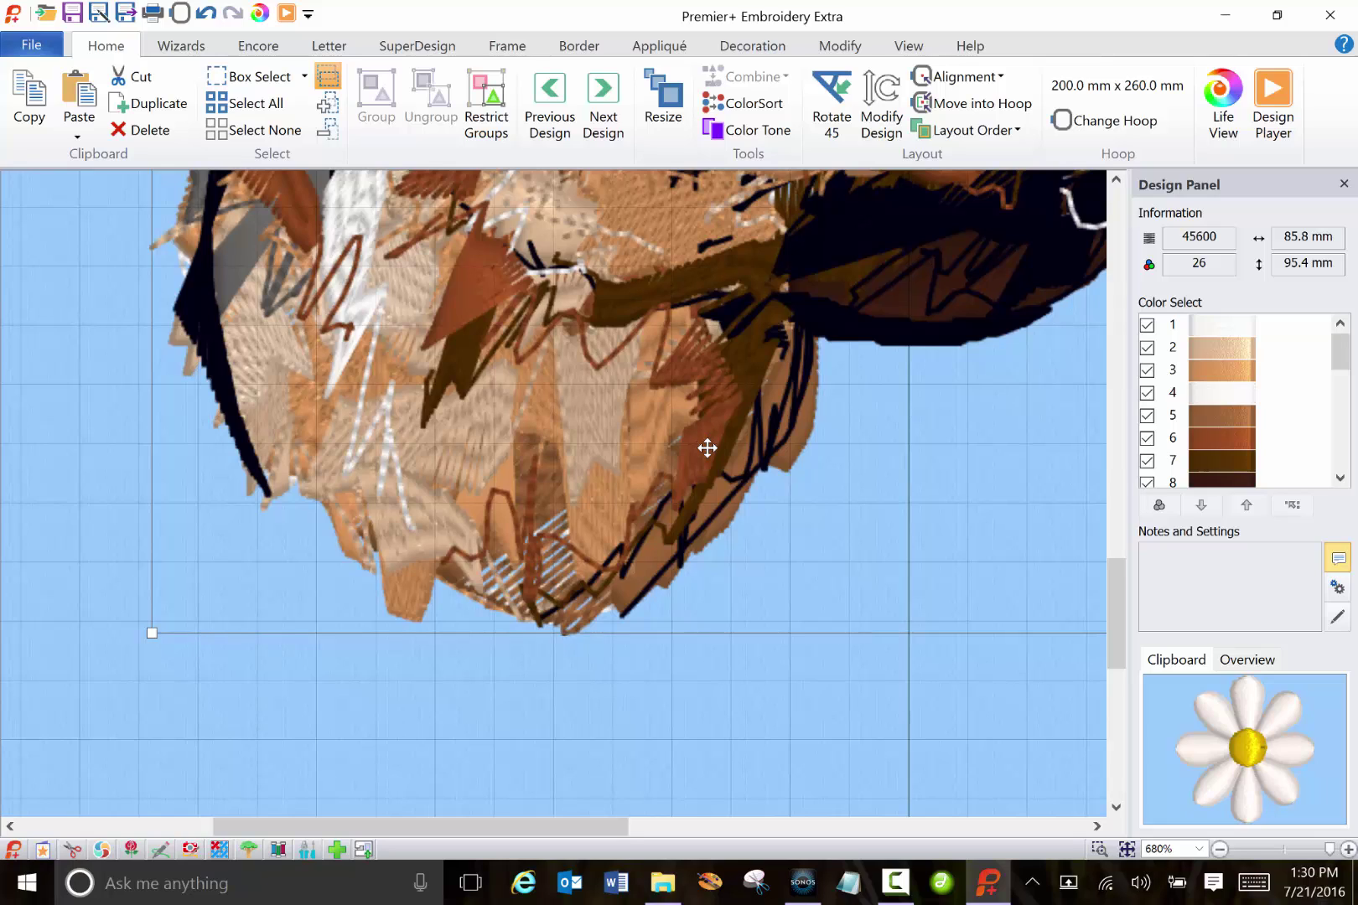
pyautogui.click(1127, 849)
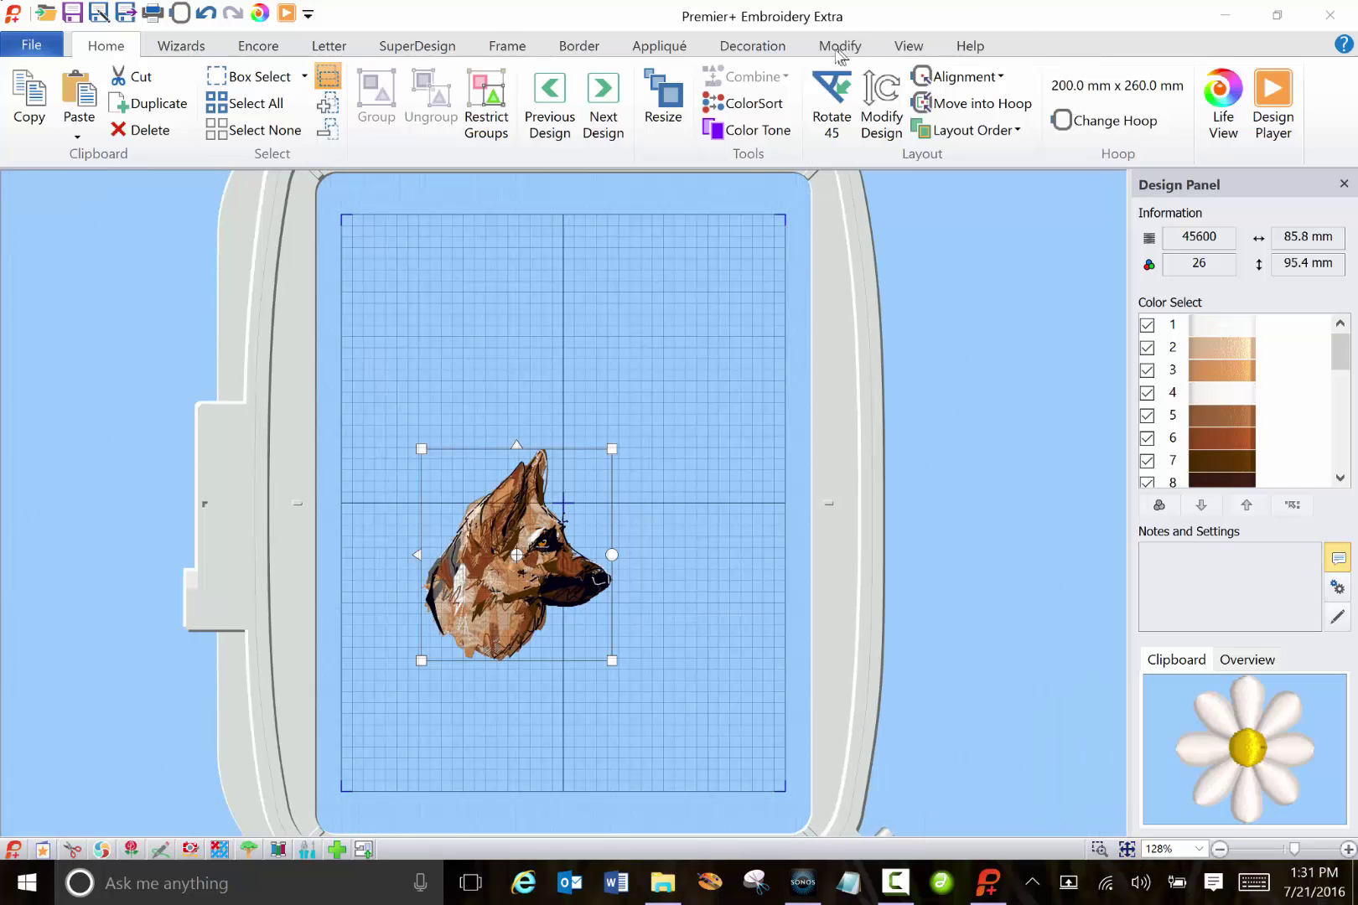
# Centre the dog head in the hoop and add the lettering 'This is a dog'
pyautogui.click(996, 77)
pyautogui.click(999, 103)
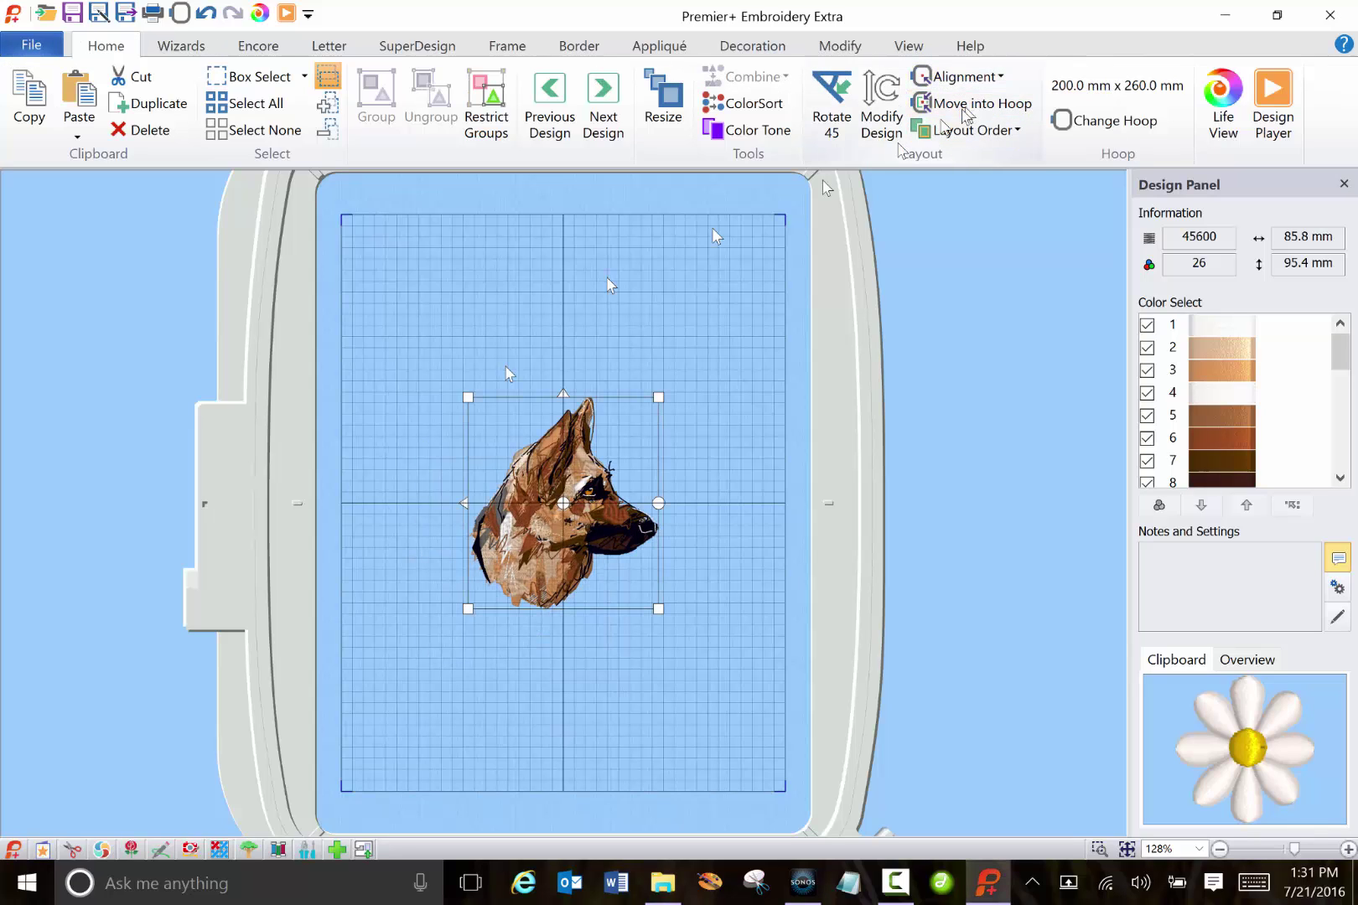
pyautogui.click(482, 359)
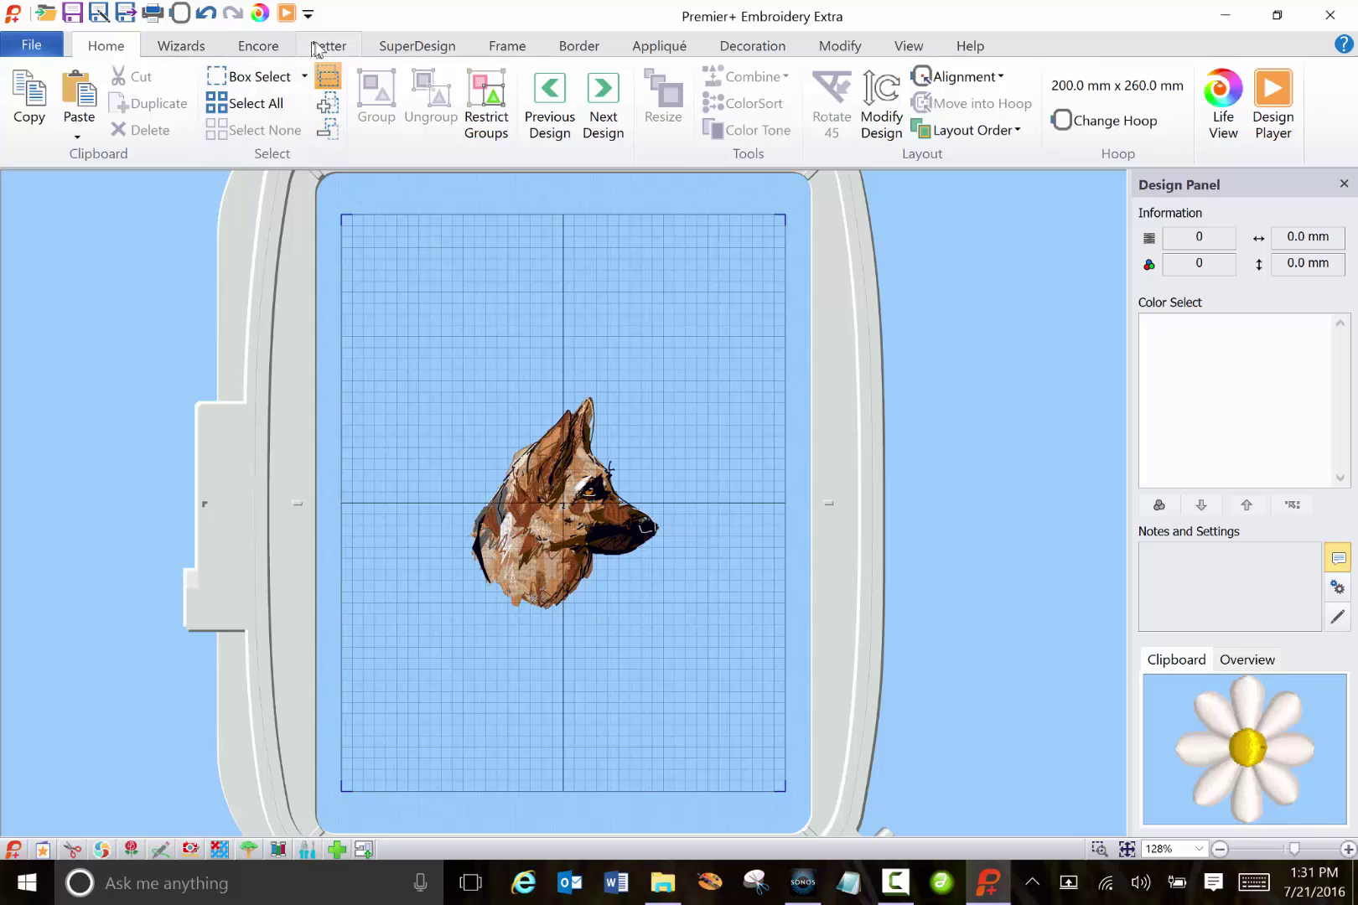
pyautogui.click(319, 49)
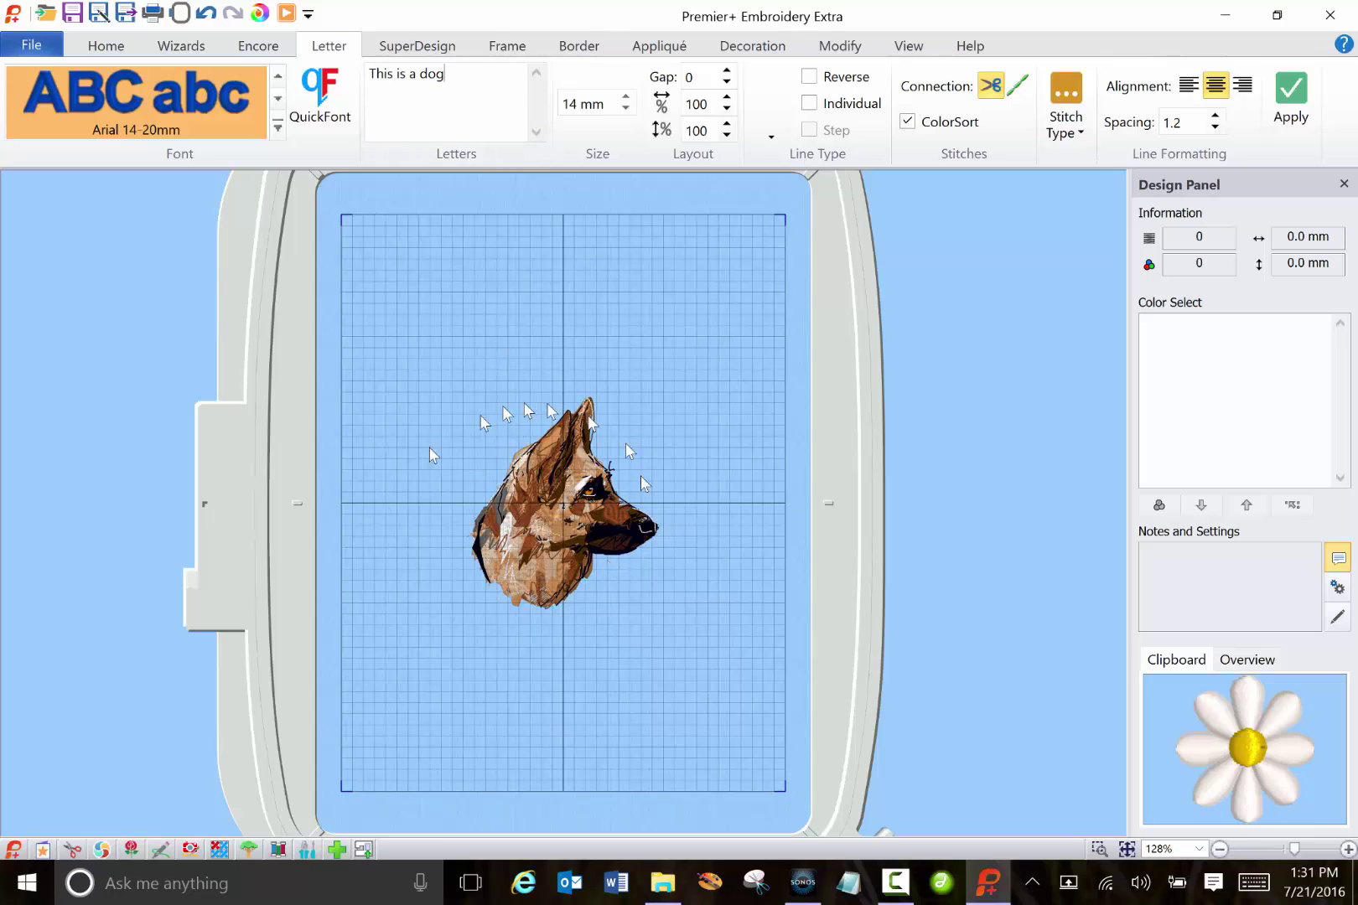
pyautogui.click(1289, 99)
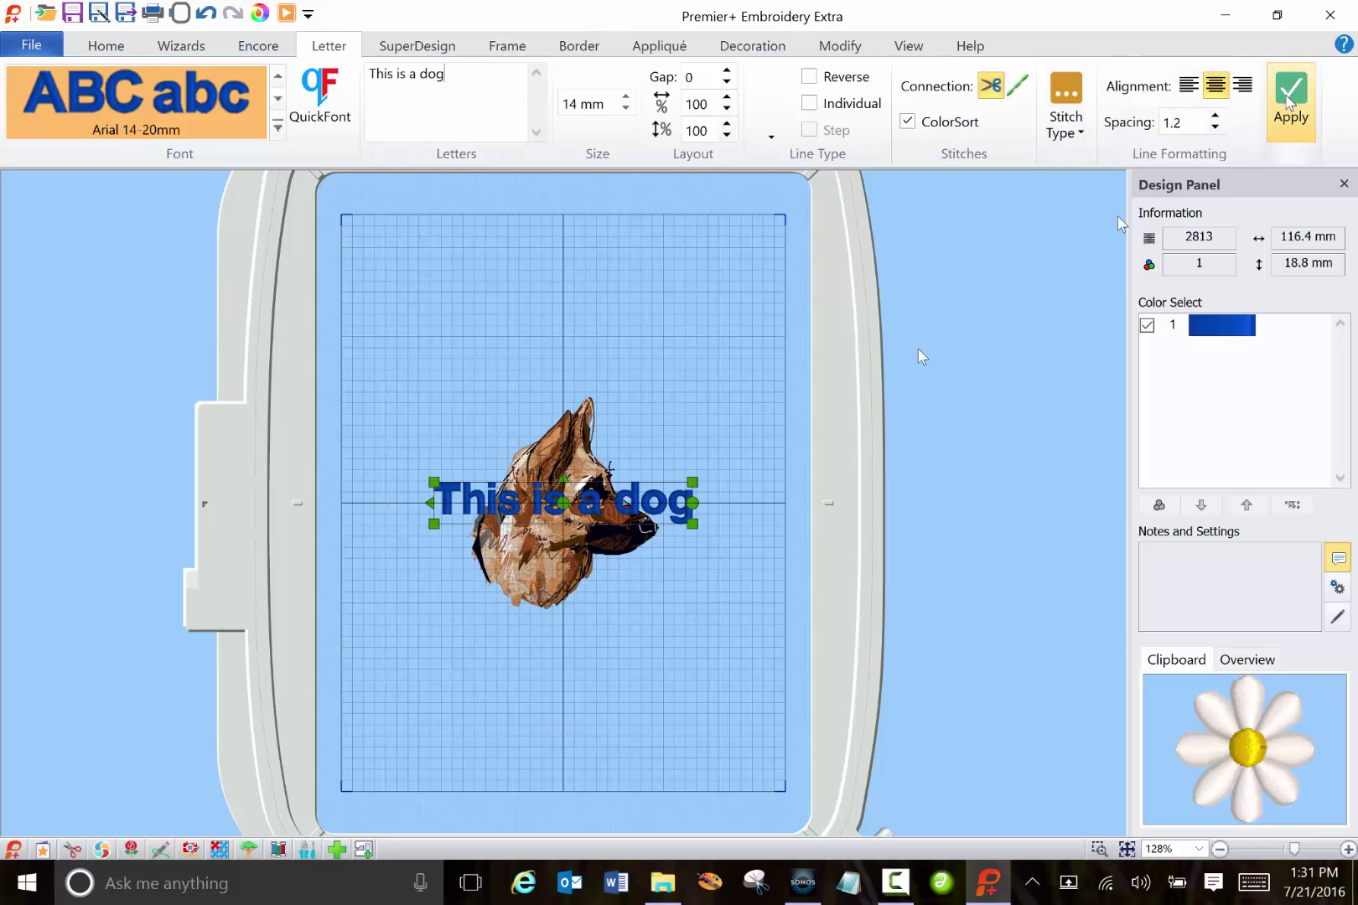
# Try an arched layout for the lettering over the dog, then revert to a straight single line
pyautogui.moveTo(618, 501); pyautogui.dragTo(624, 303)
pyautogui.click(770, 135)
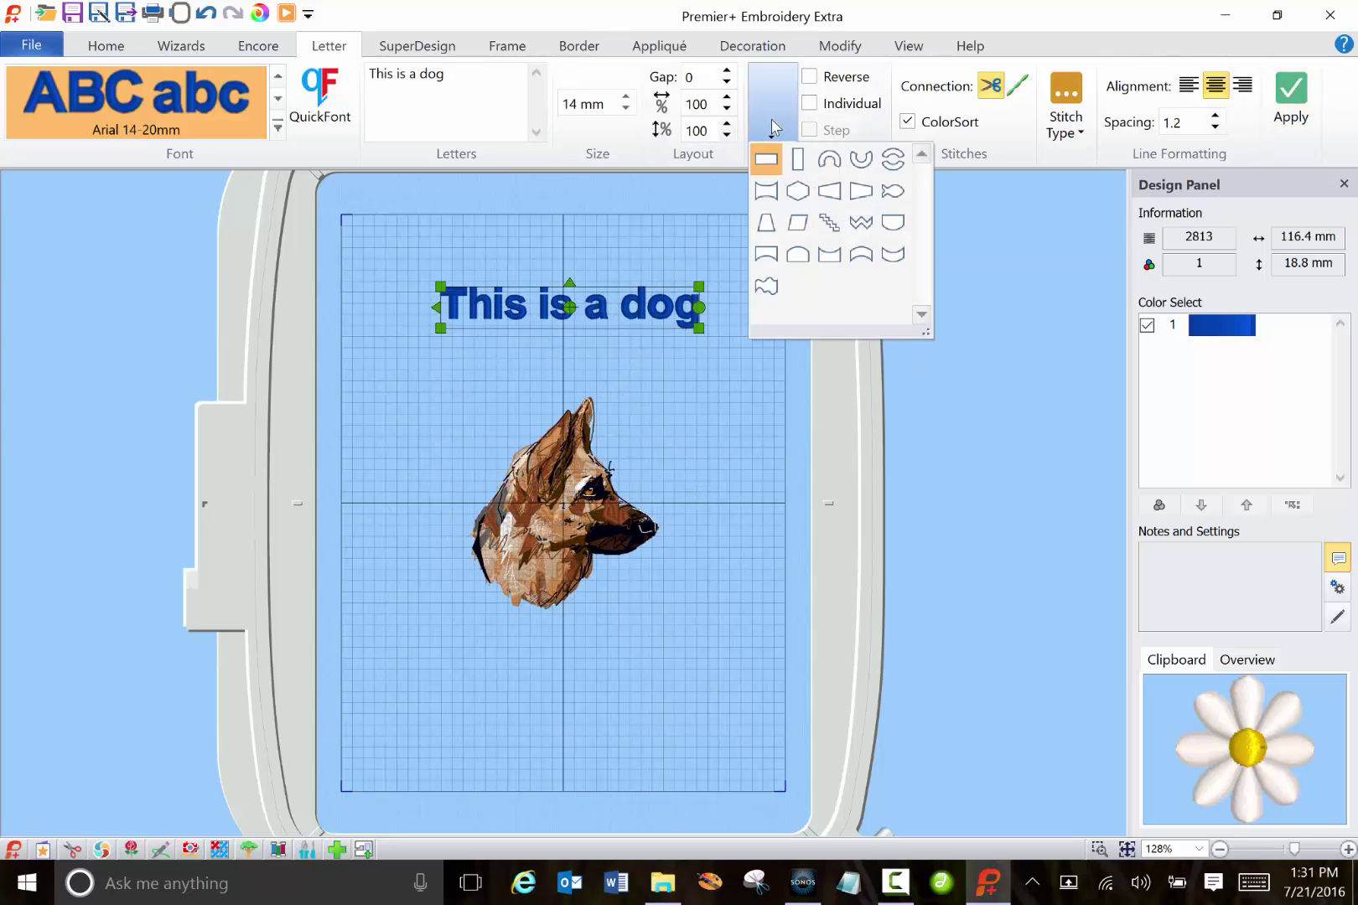
pyautogui.click(834, 164)
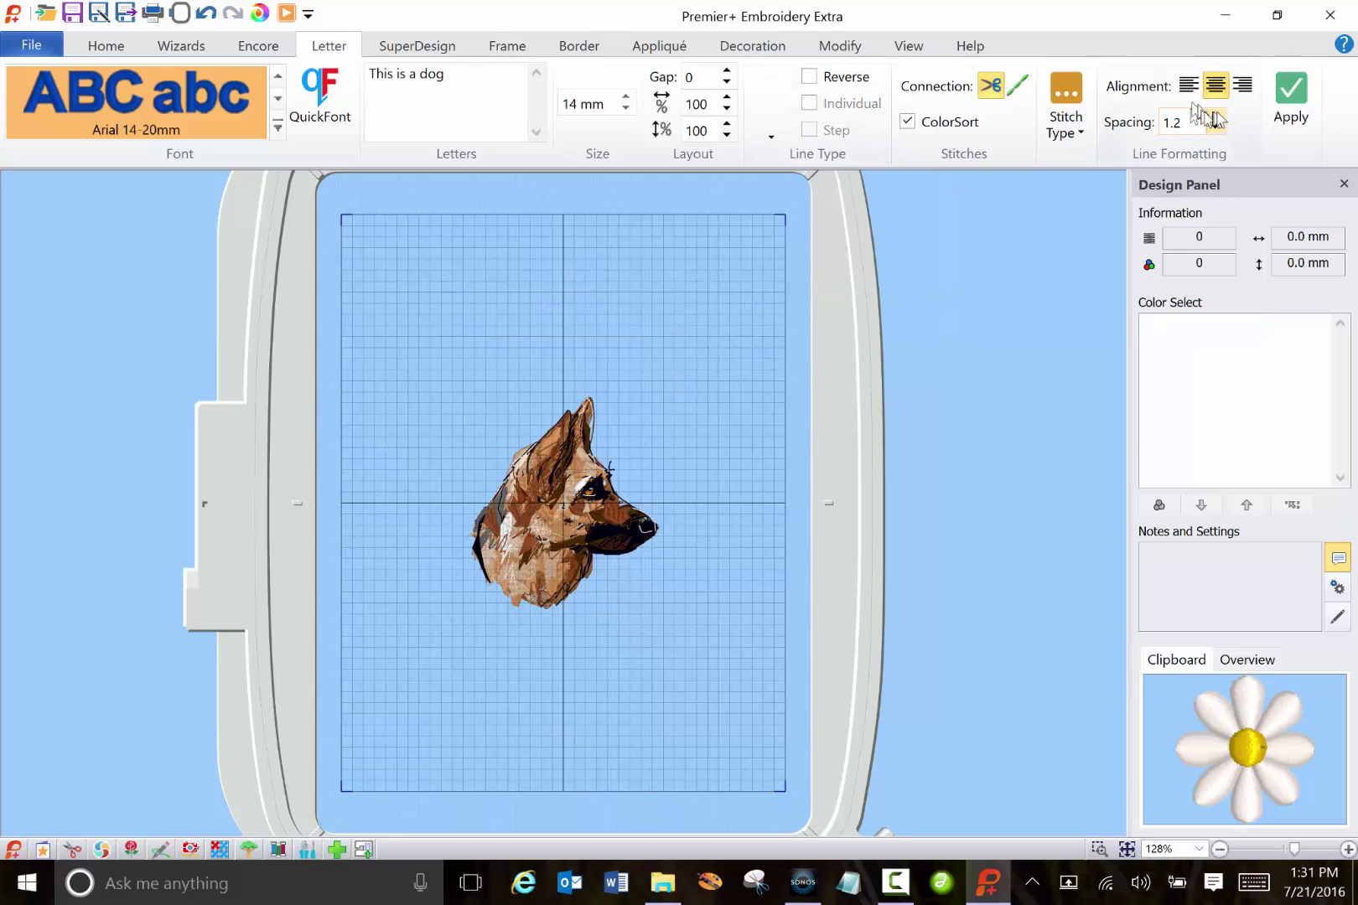
pyautogui.click(1274, 97)
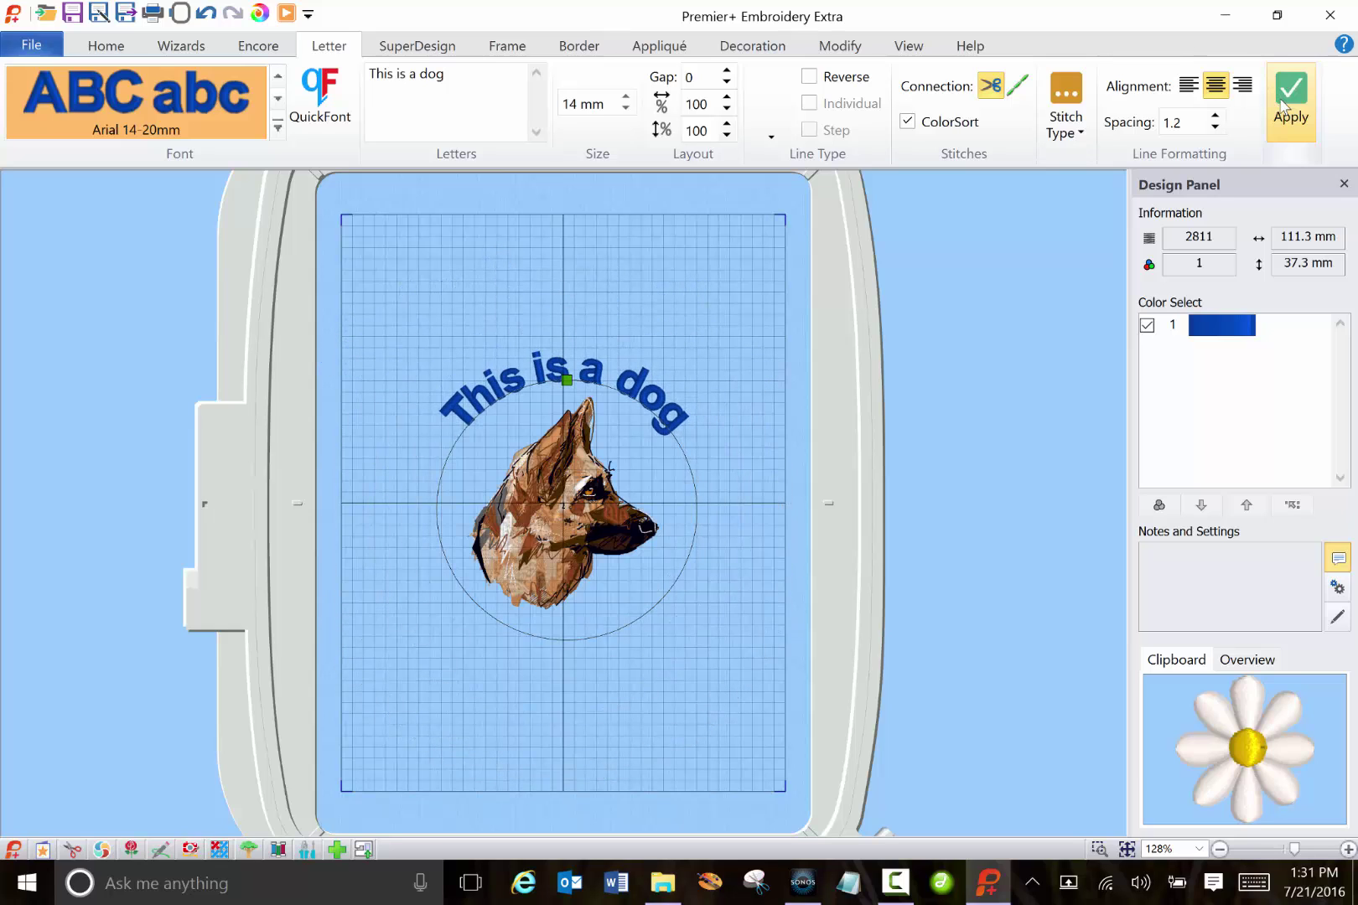
pyautogui.click(1283, 103)
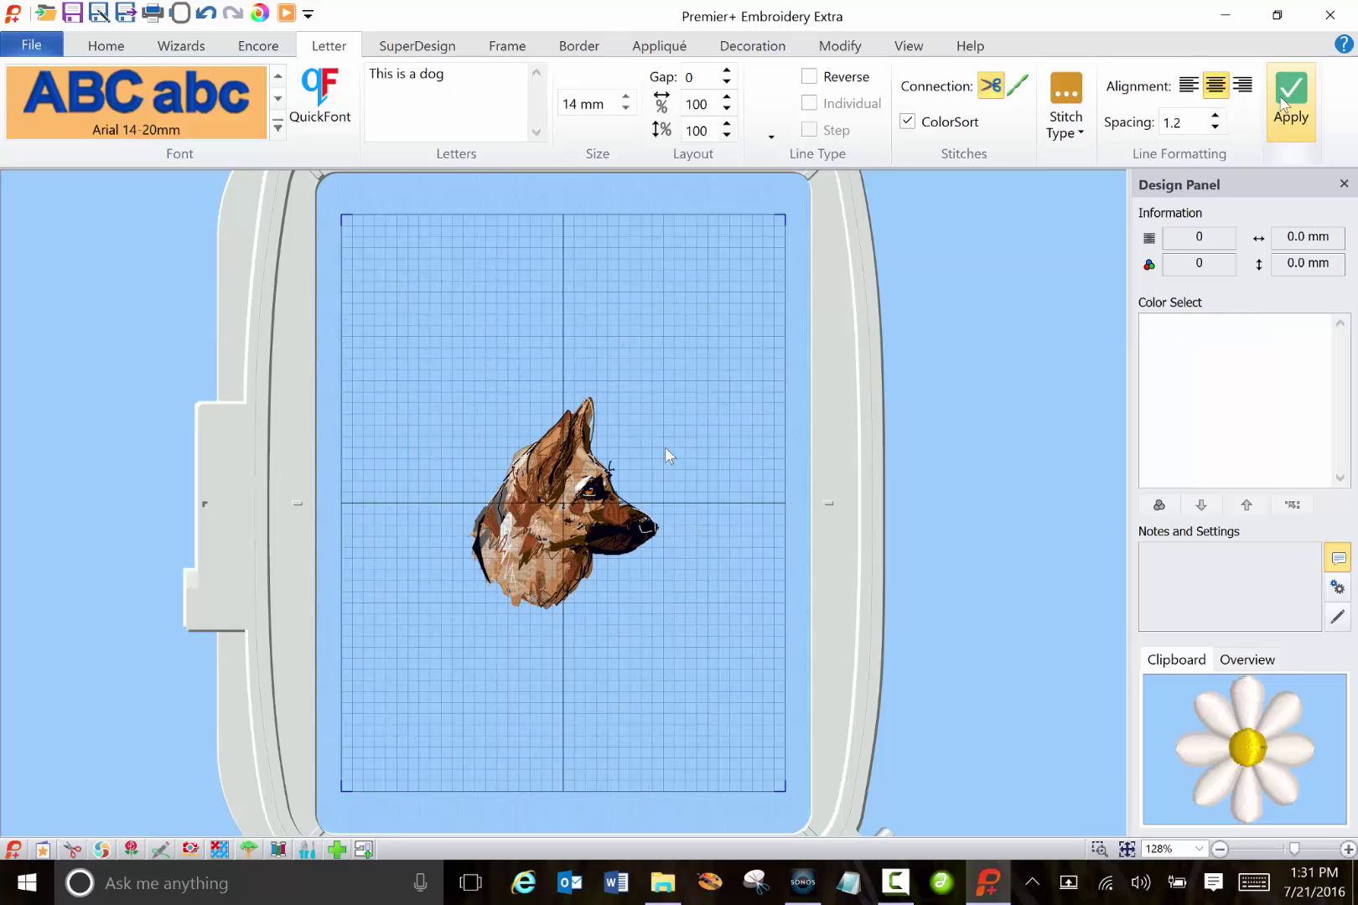
pyautogui.click(771, 136)
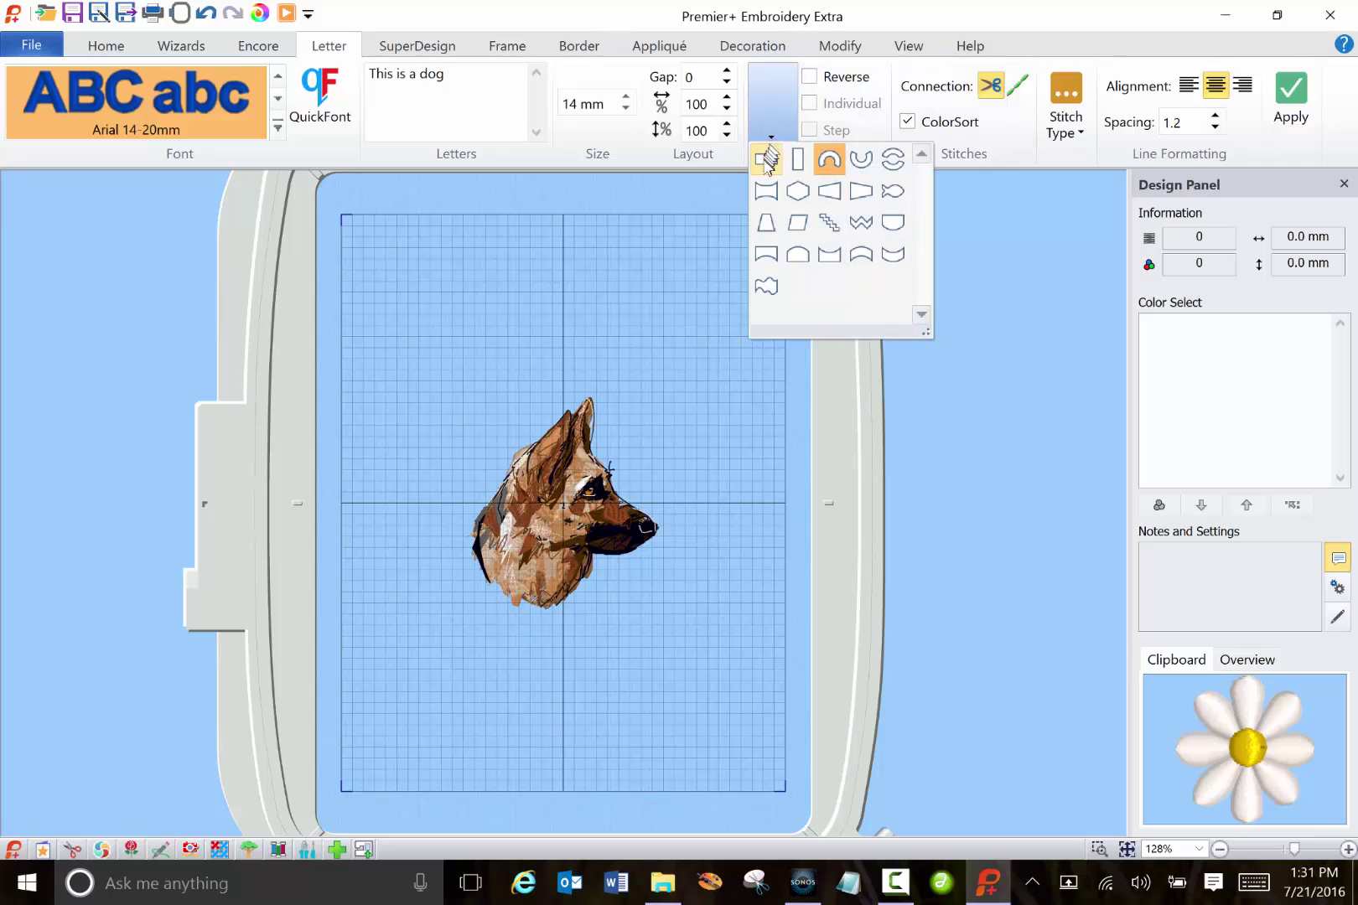
pyautogui.click(765, 159)
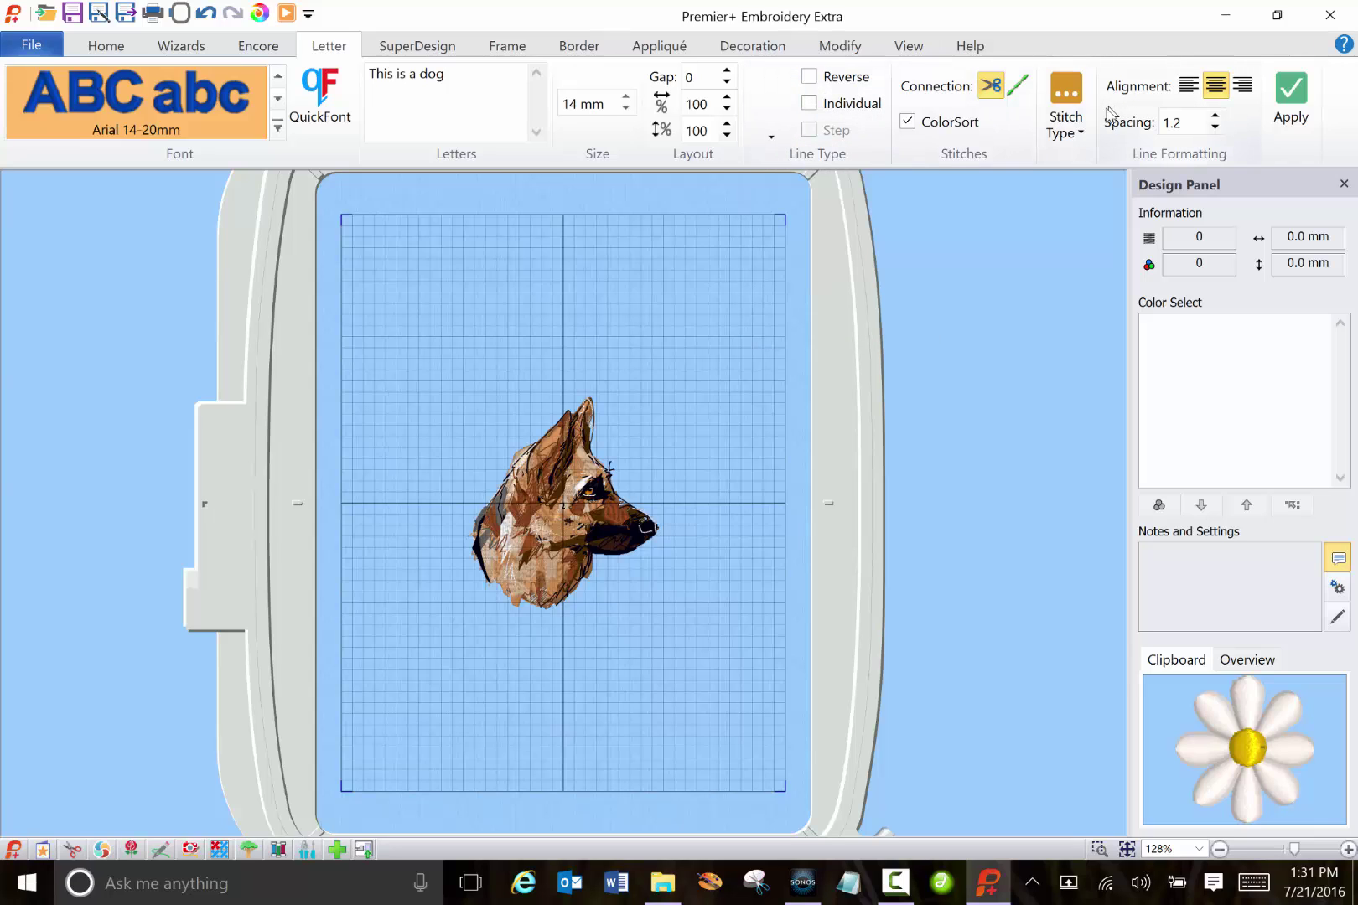
# Re-apply the 'This is a dog' lettering so it sits centred below the dog head
pyautogui.click(298, 124)
pyautogui.click(558, 482)
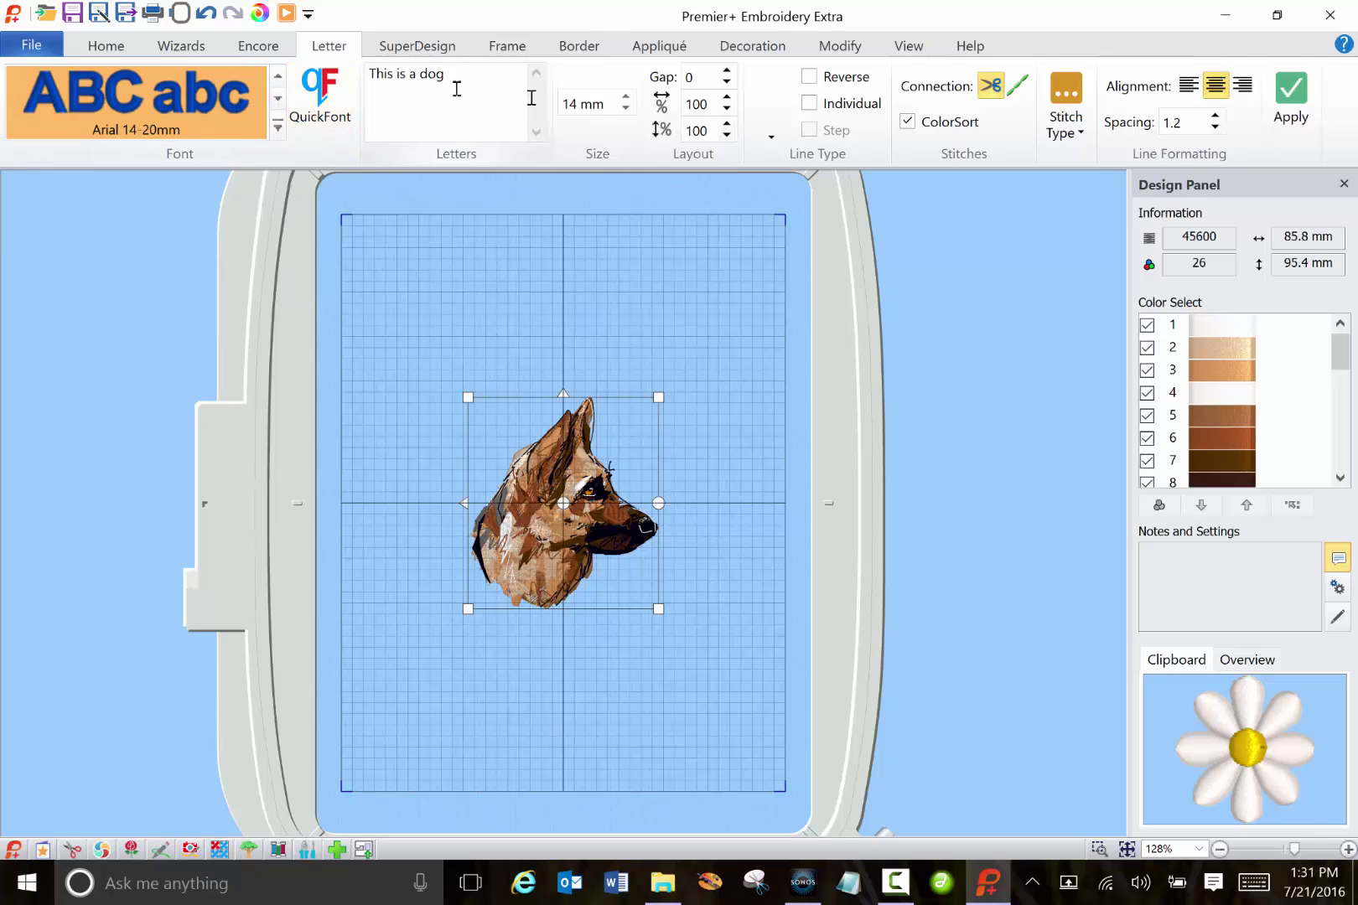
pyautogui.click(1291, 96)
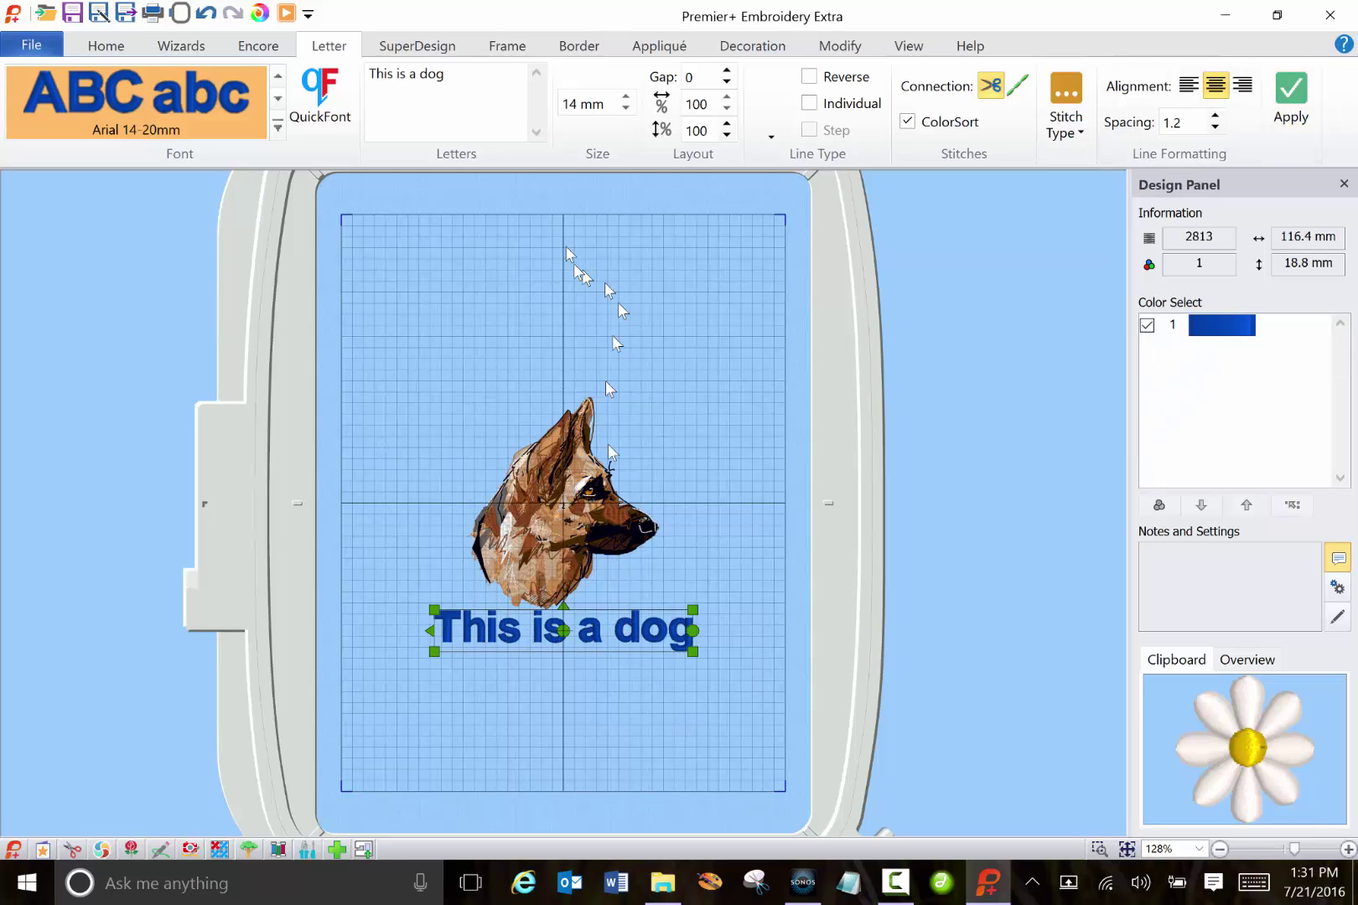
pyautogui.click(448, 78)
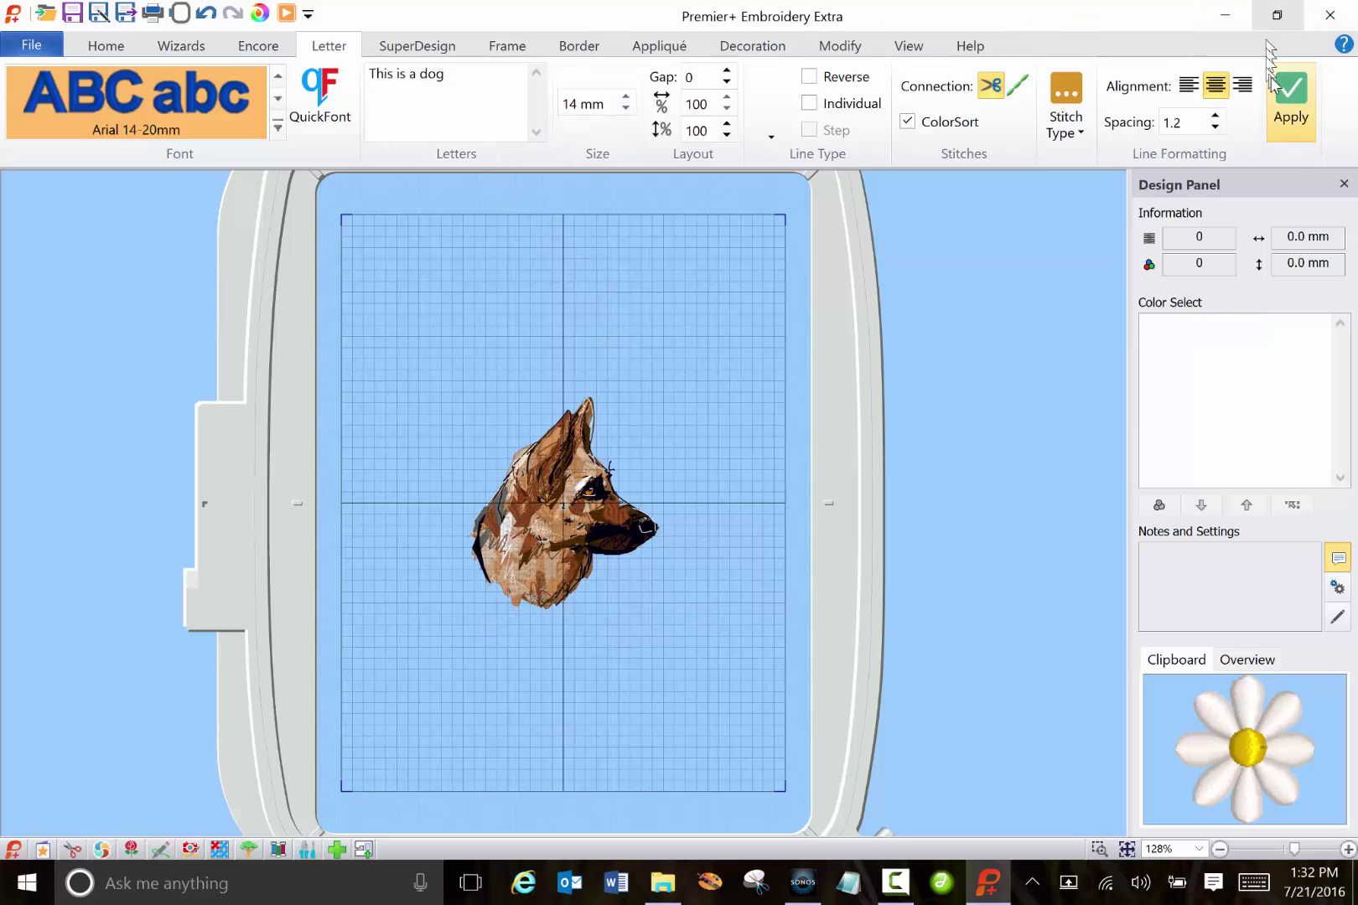
pyautogui.click(1291, 97)
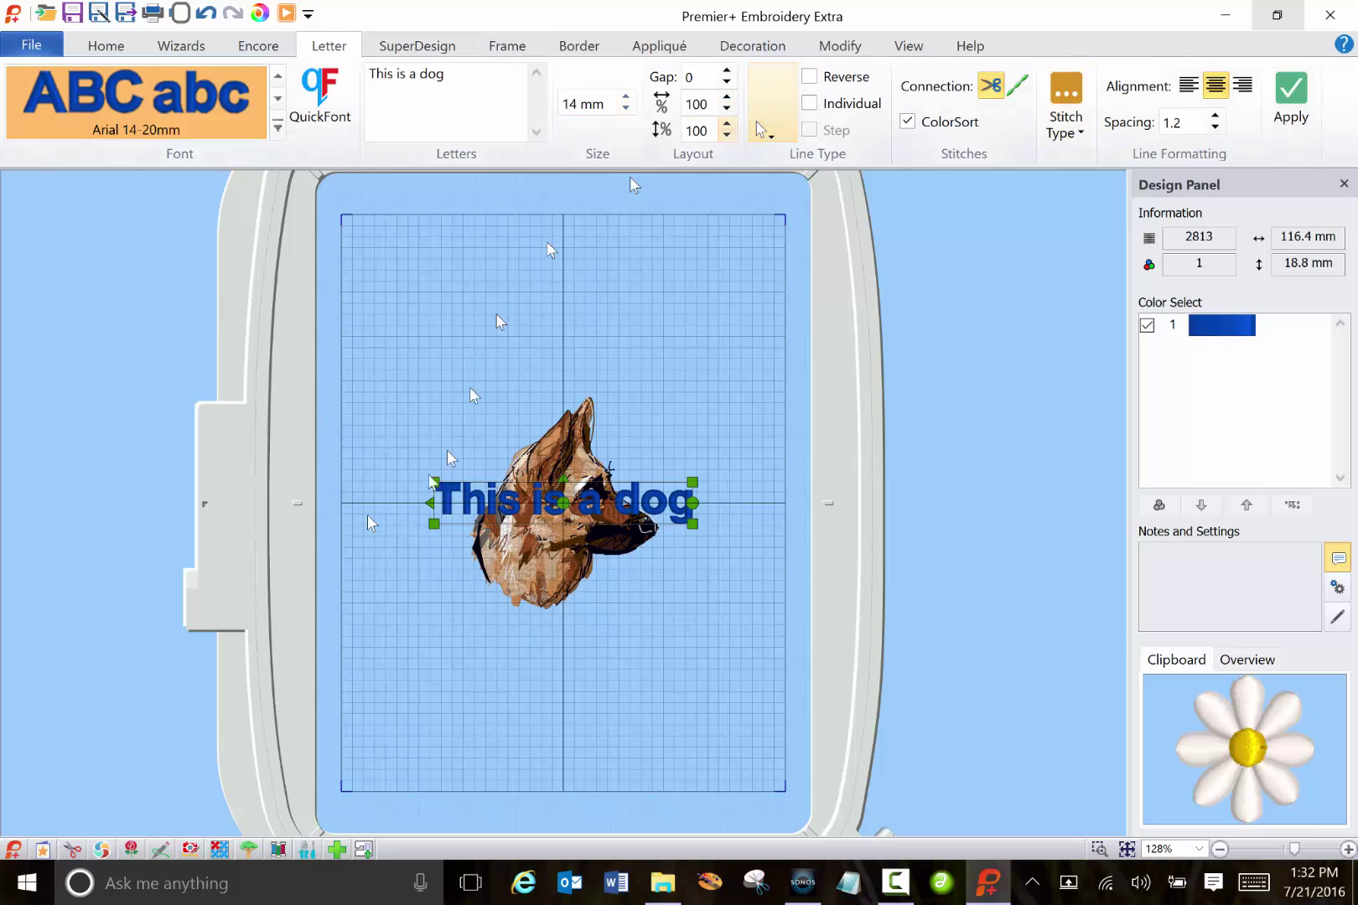
pyautogui.click(596, 477)
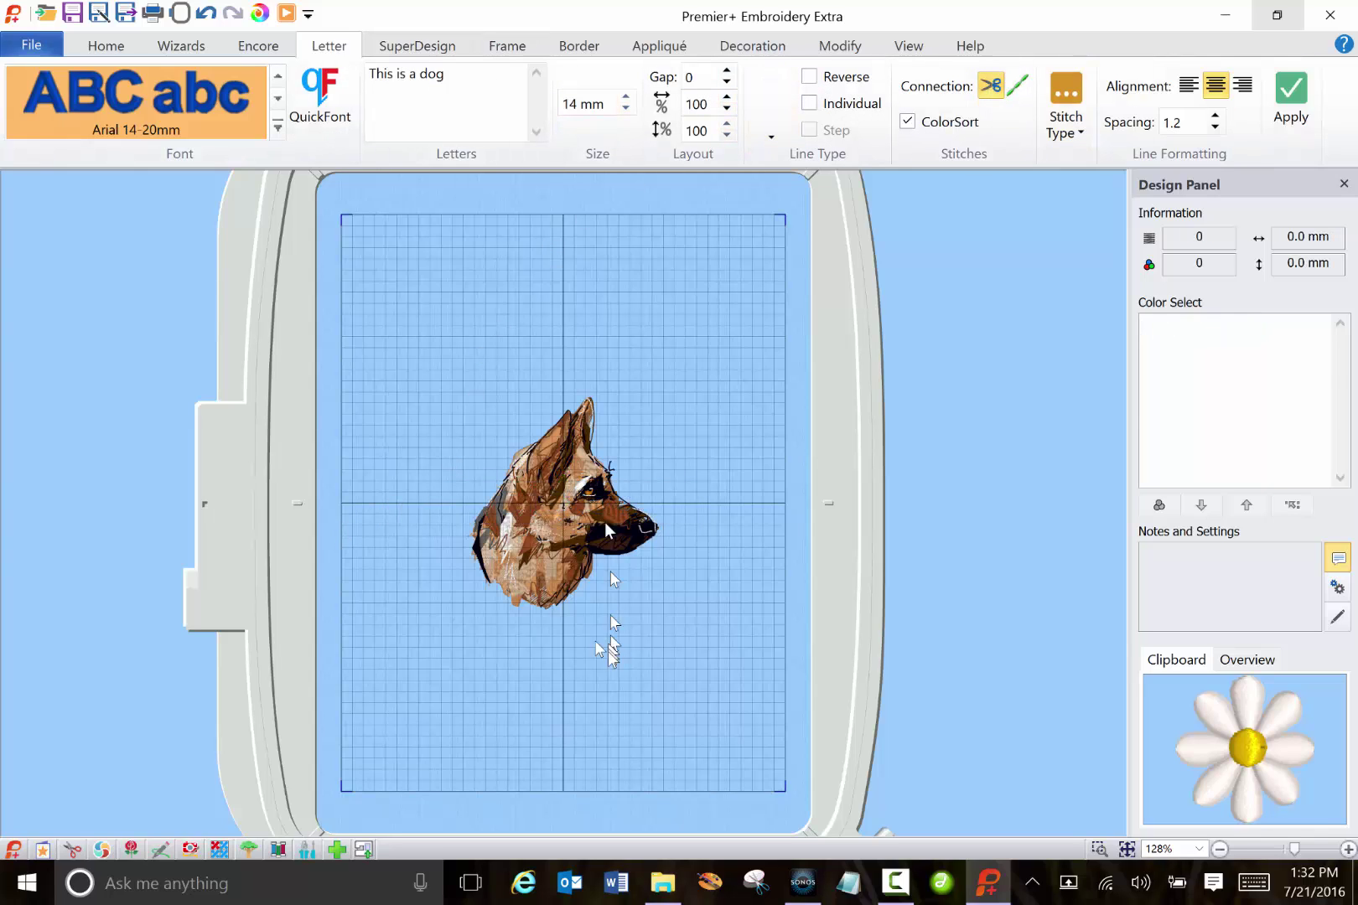
pyautogui.click(583, 570)
pyautogui.click(1291, 96)
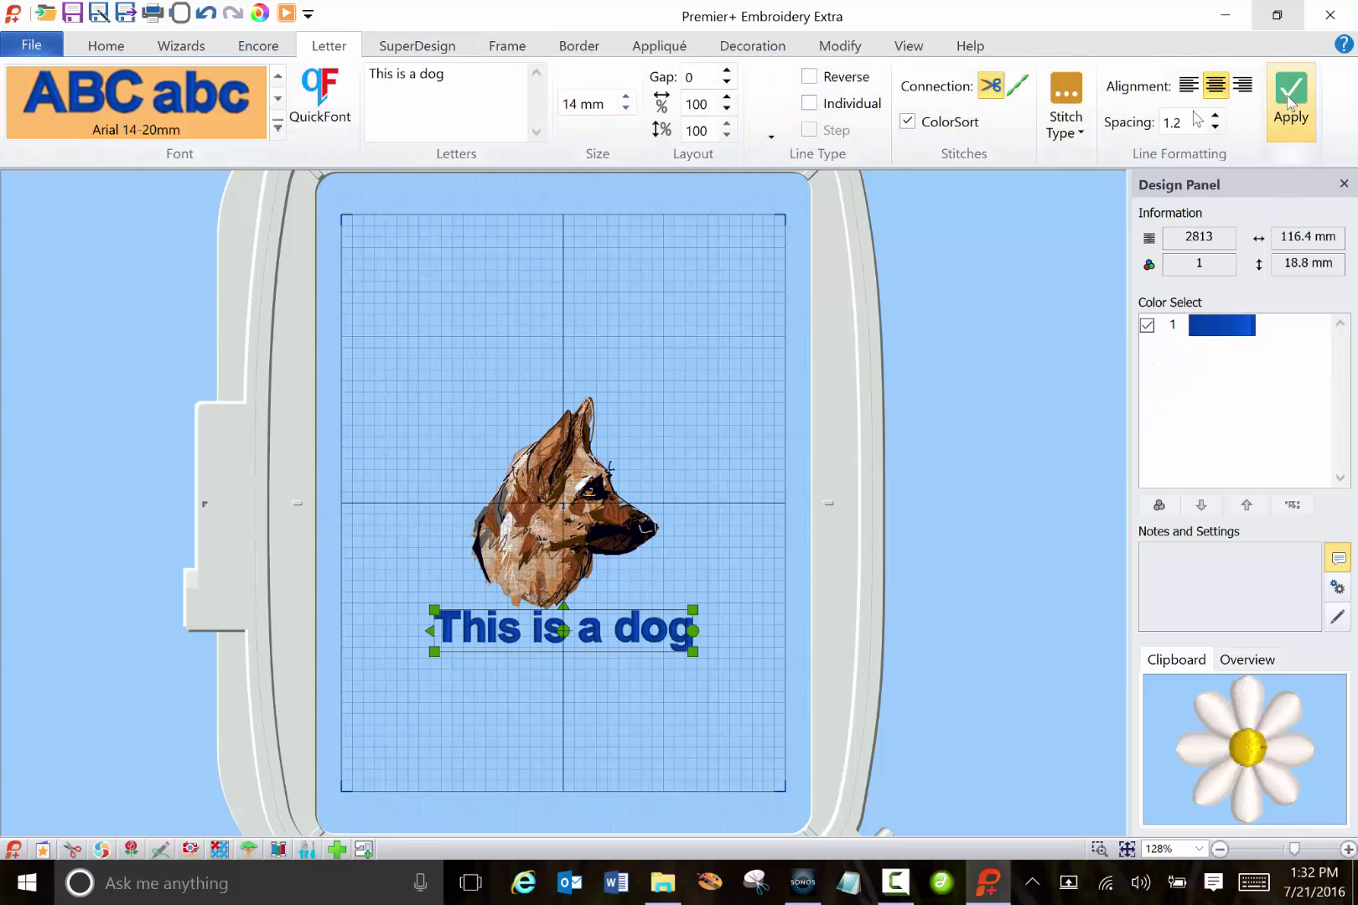
# Replace the text with 'A GSD' and add it as a second line underneath
pyautogui.moveTo(443, 74); pyautogui.dragTo(322, 79)
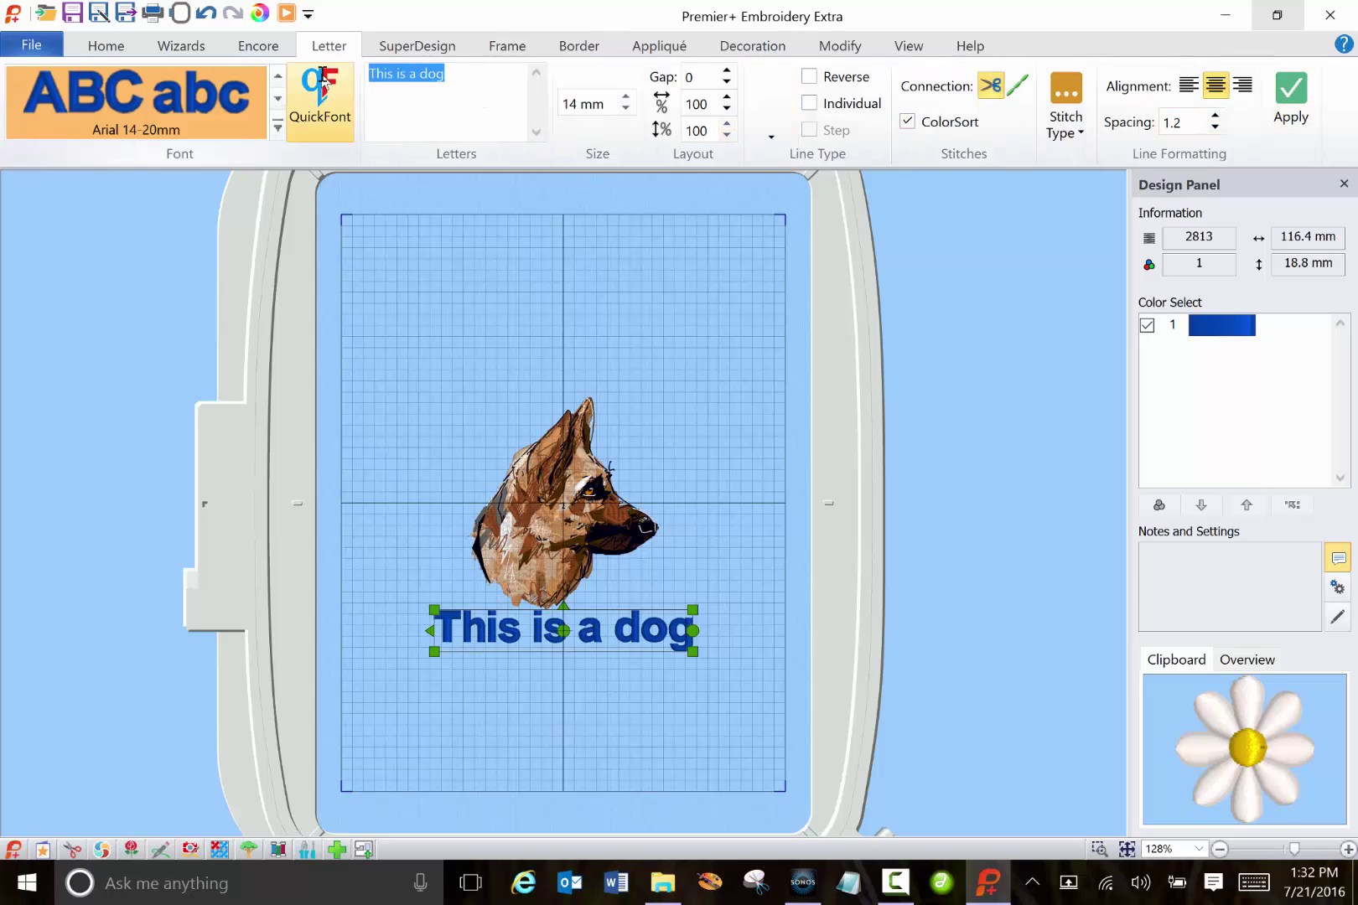
pyautogui.write('A GSD')
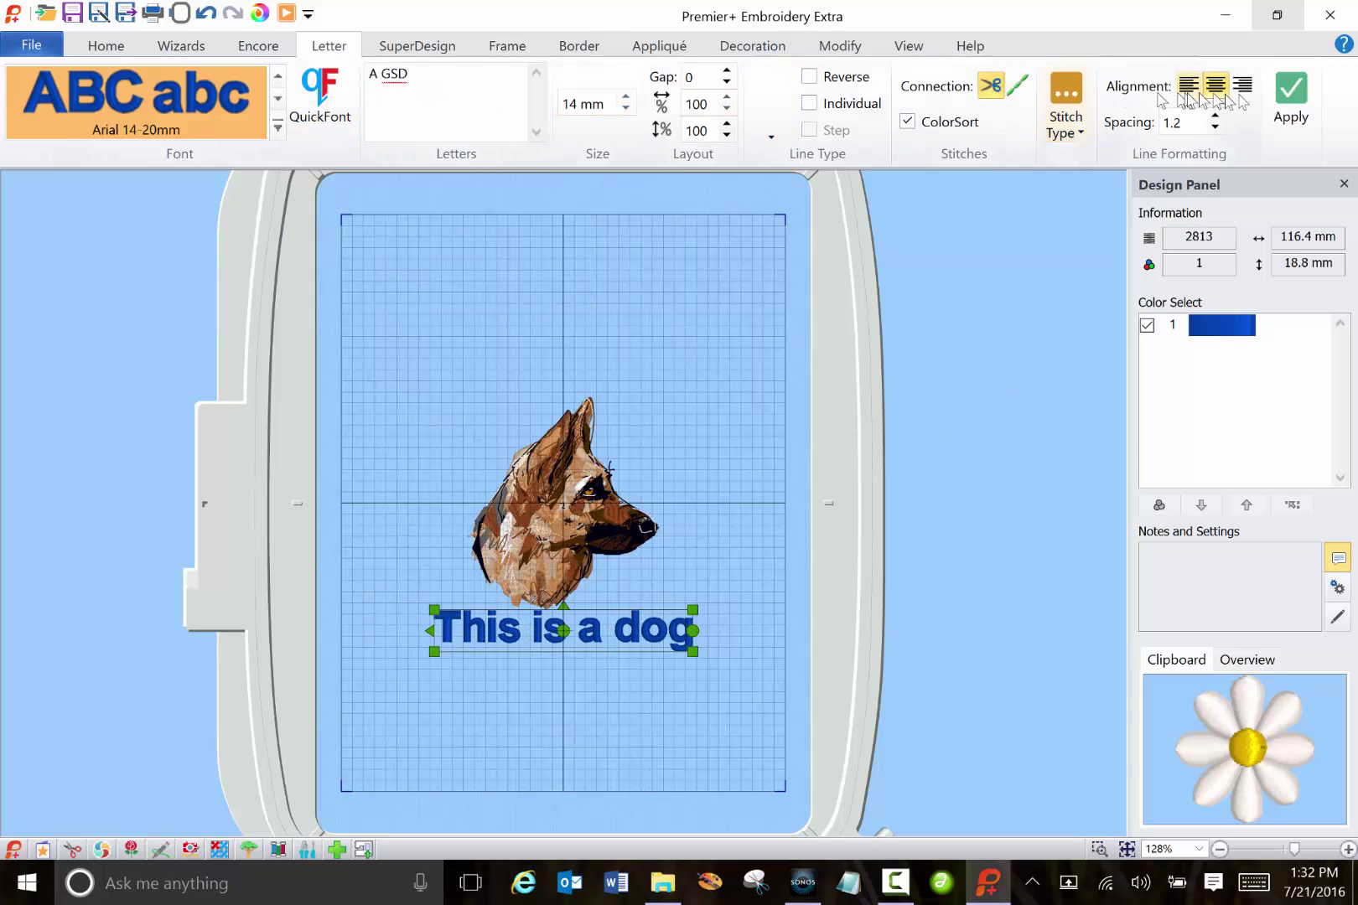
pyautogui.click(1291, 98)
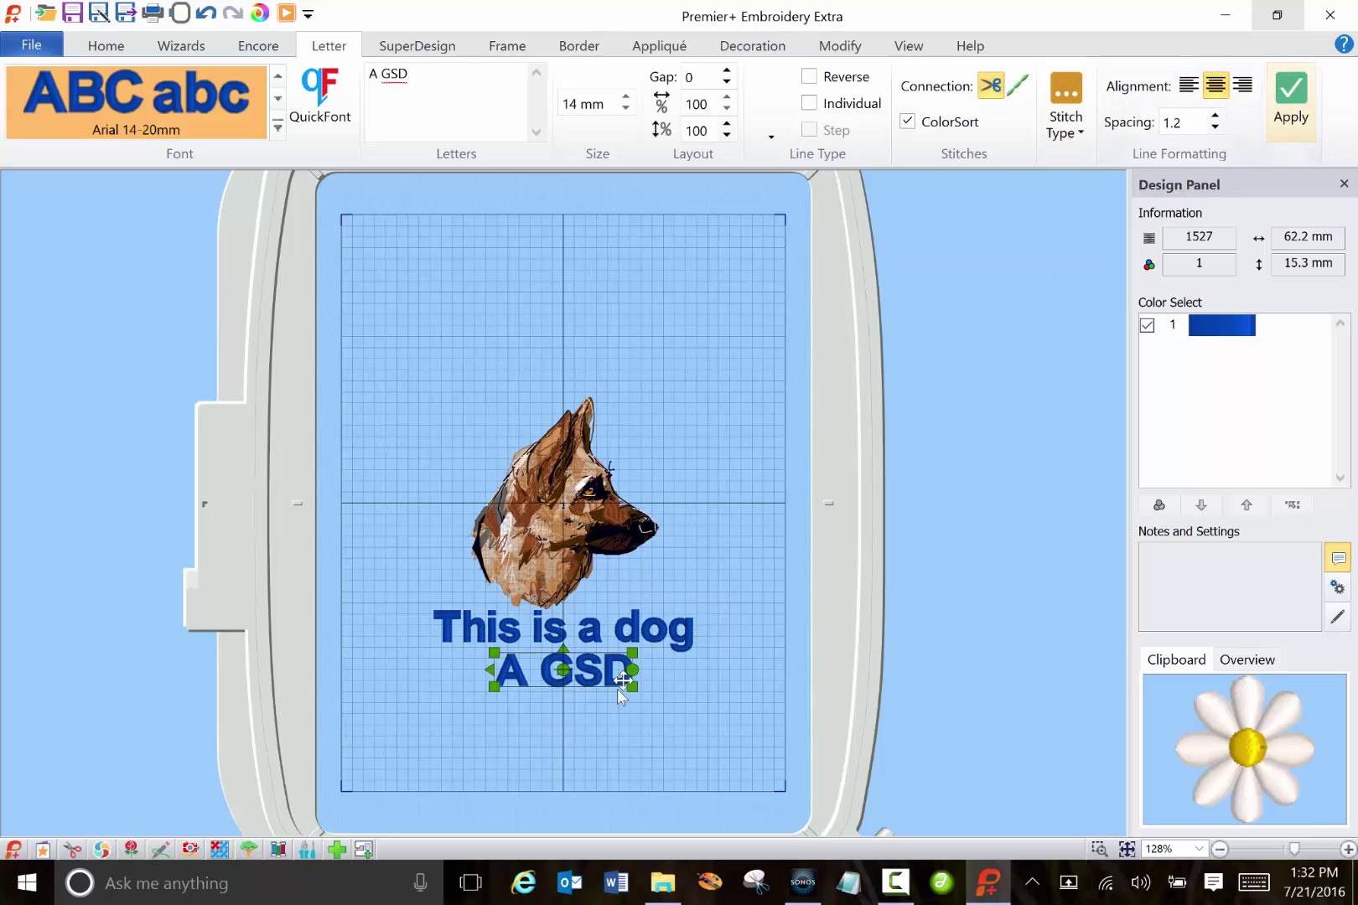
pyautogui.click(666, 702)
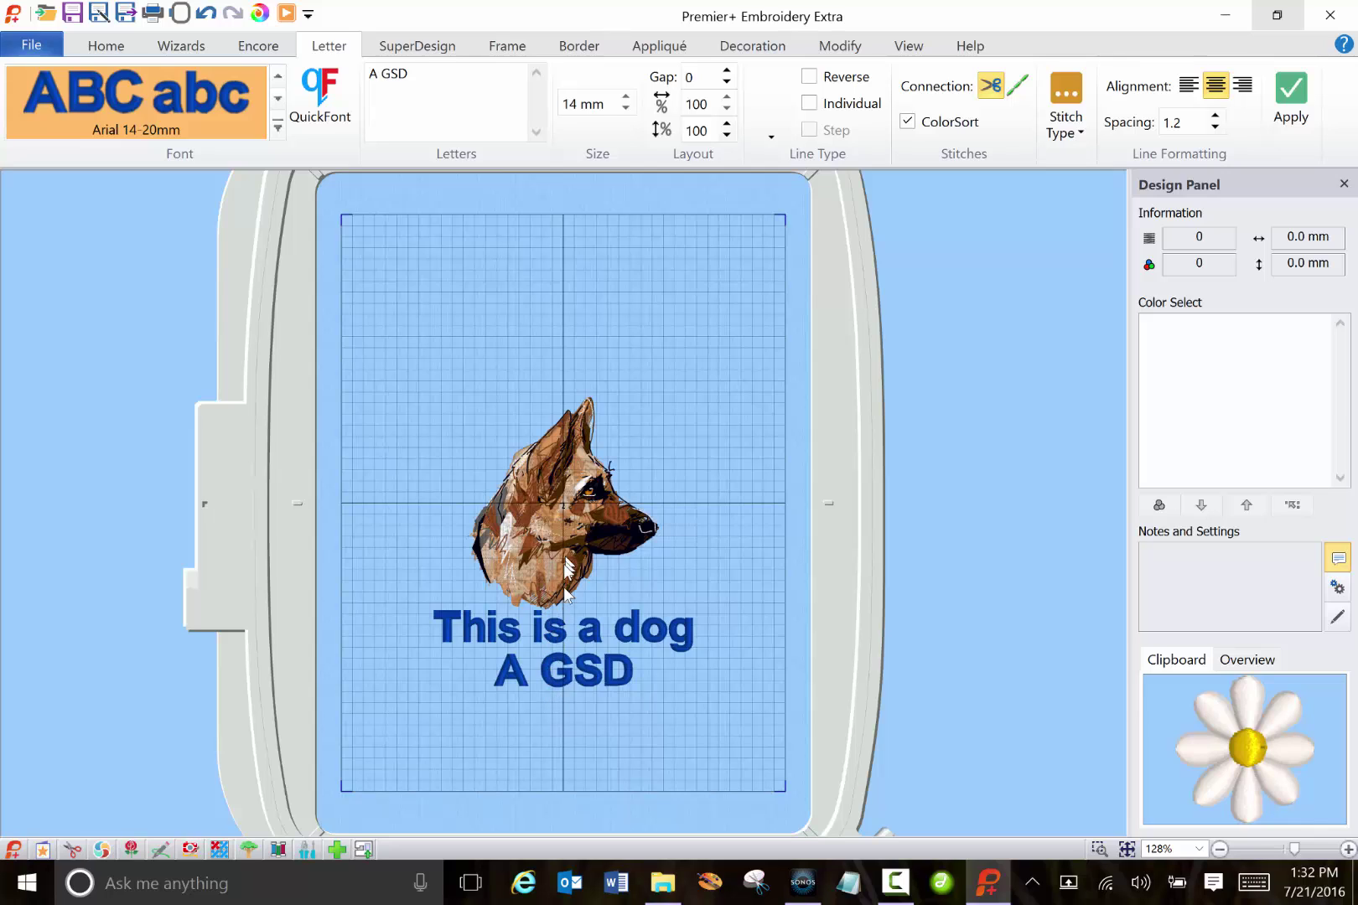
pyautogui.click(278, 123)
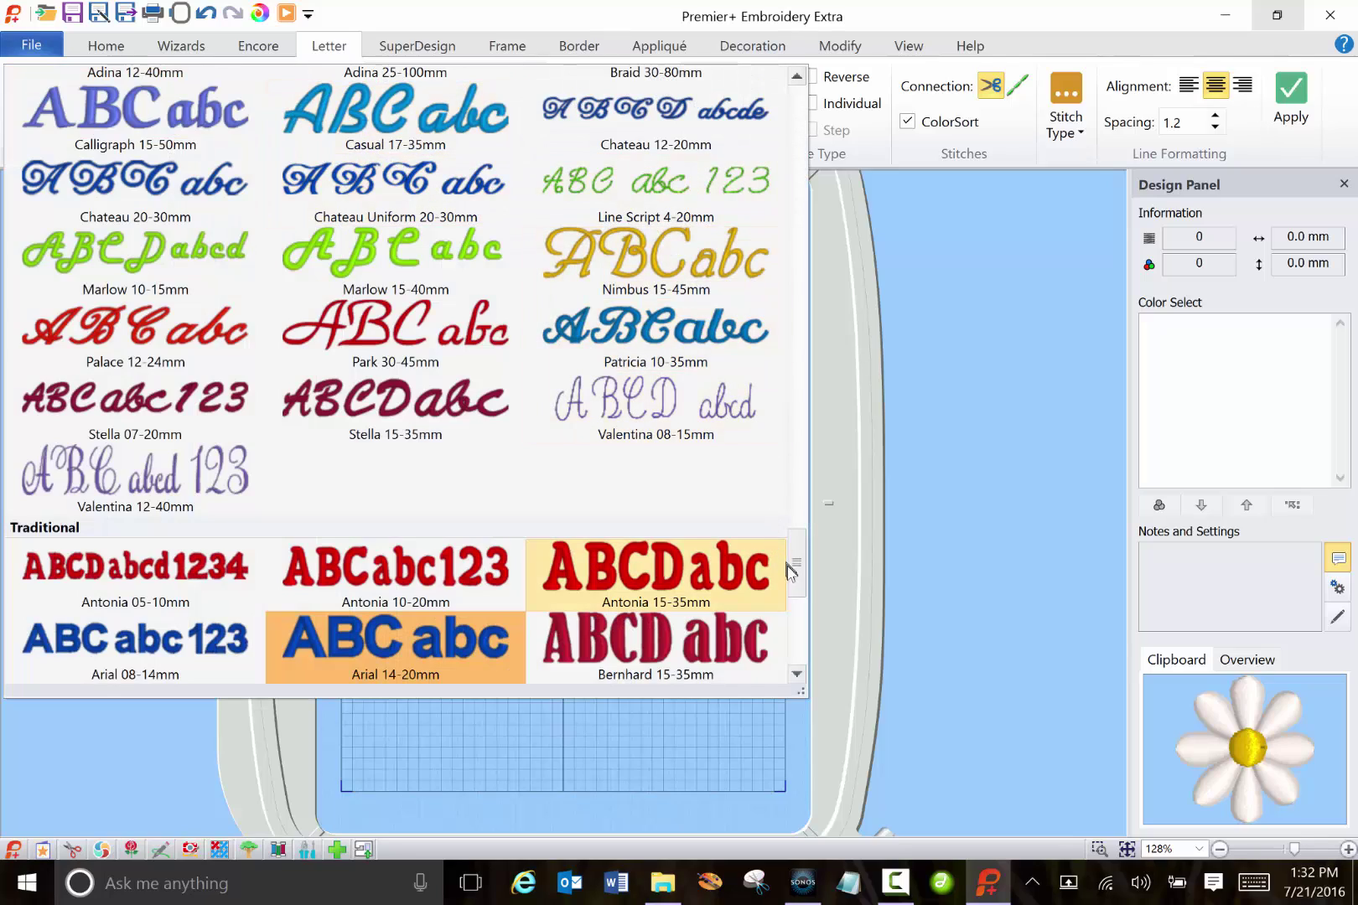
pyautogui.moveTo(794, 572); pyautogui.dragTo(796, 224)
pyautogui.scroll(-10, 796, 225)
pyautogui.click(896, 451)
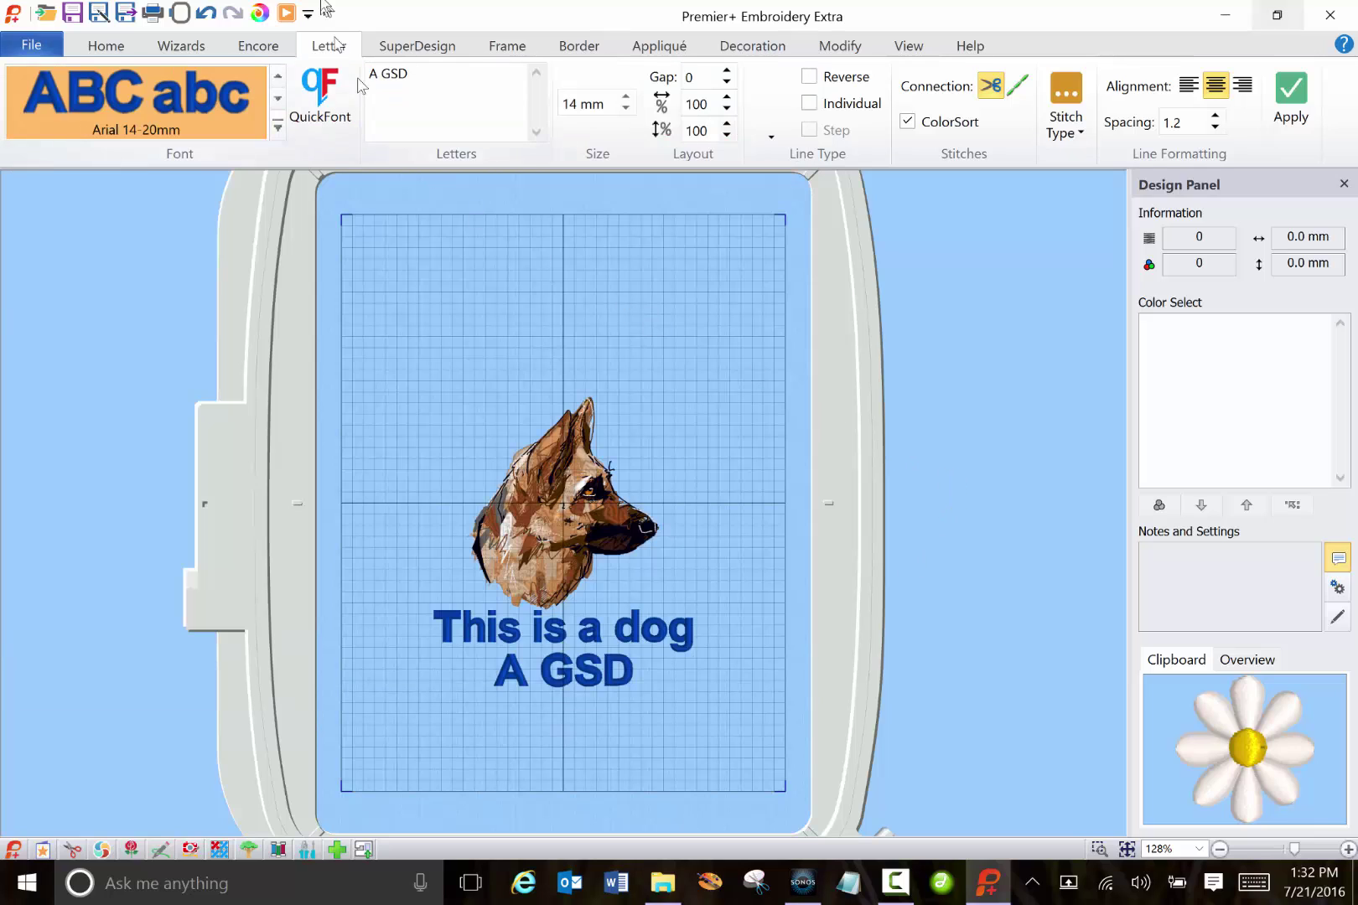
pyautogui.click(316, 101)
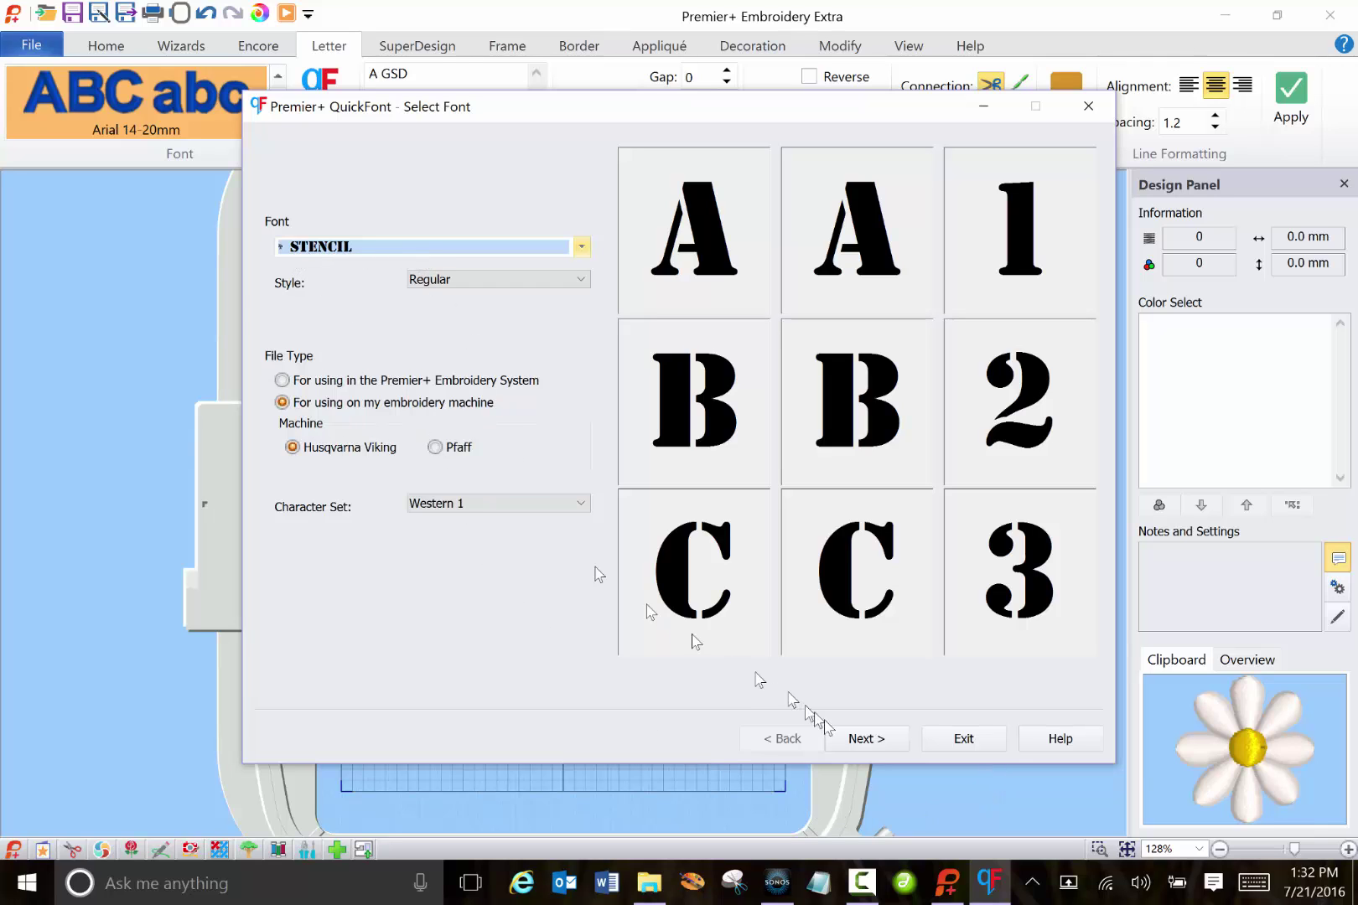
pyautogui.click(976, 741)
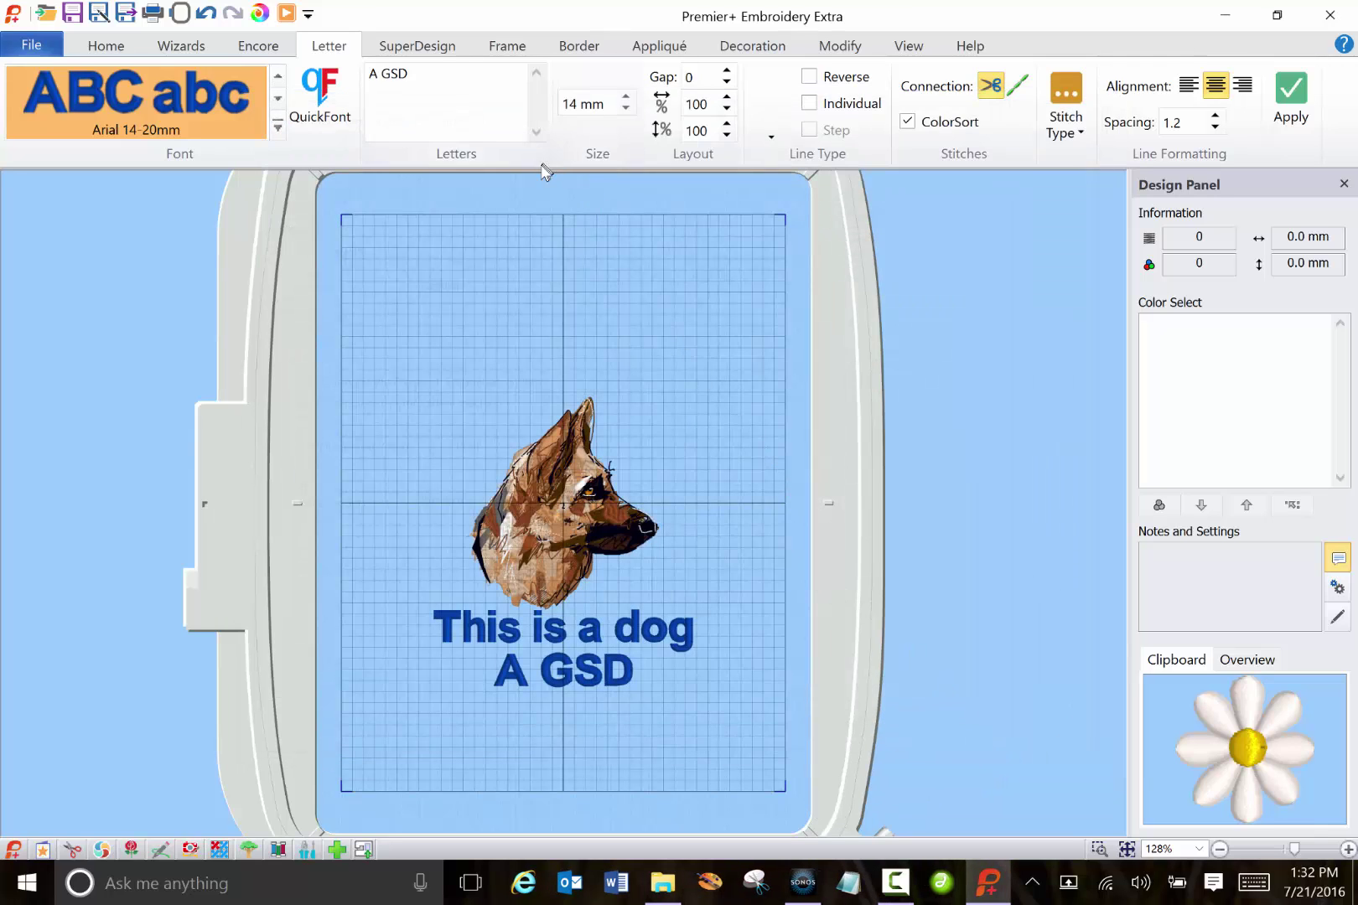
# Add a yellow striped Contemporary 1 corner frame enlarged to about 163.8 x 182.2 mm
pyautogui.click(508, 46)
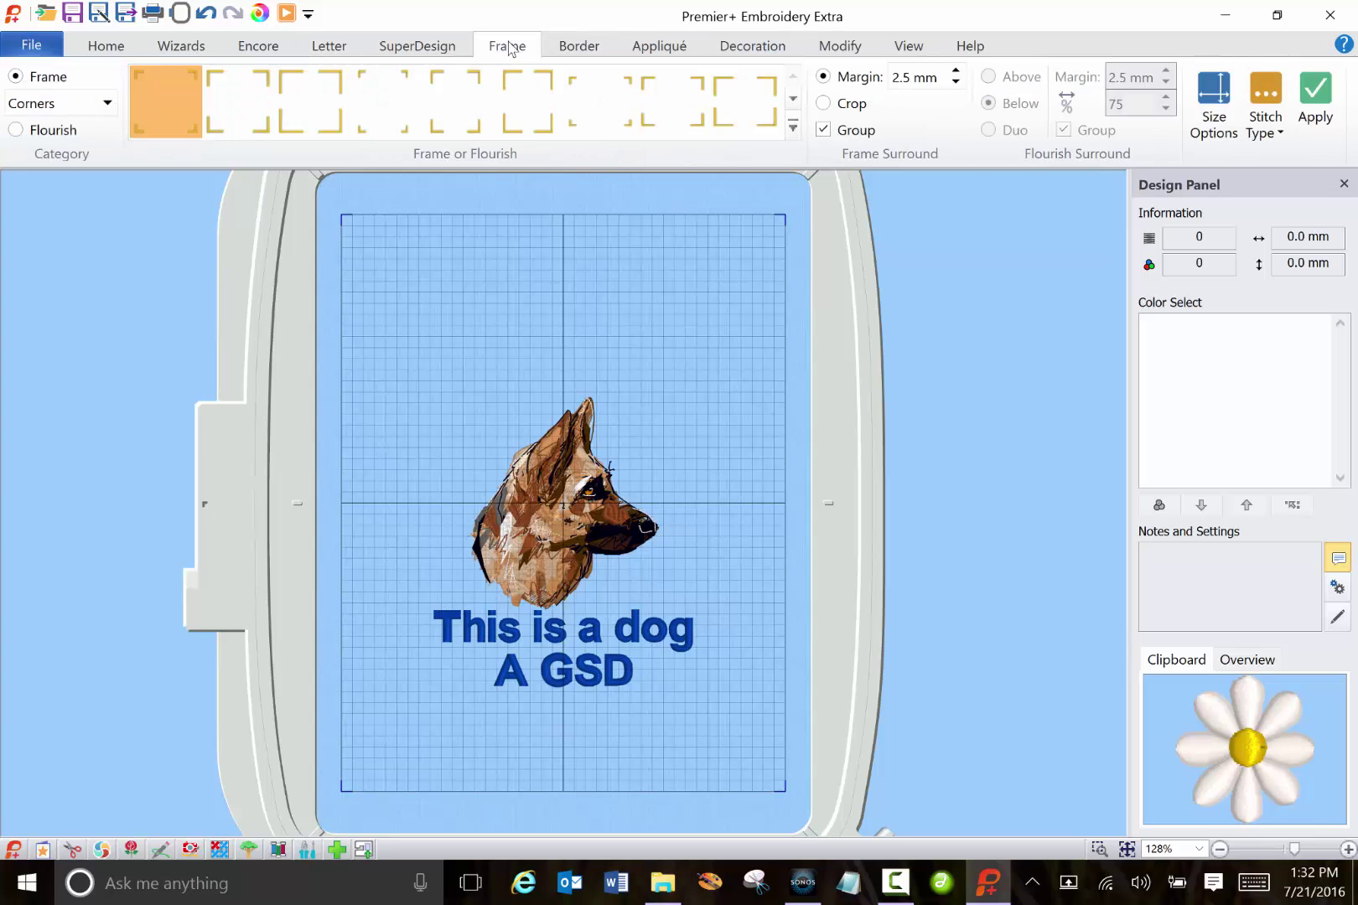
pyautogui.click(792, 126)
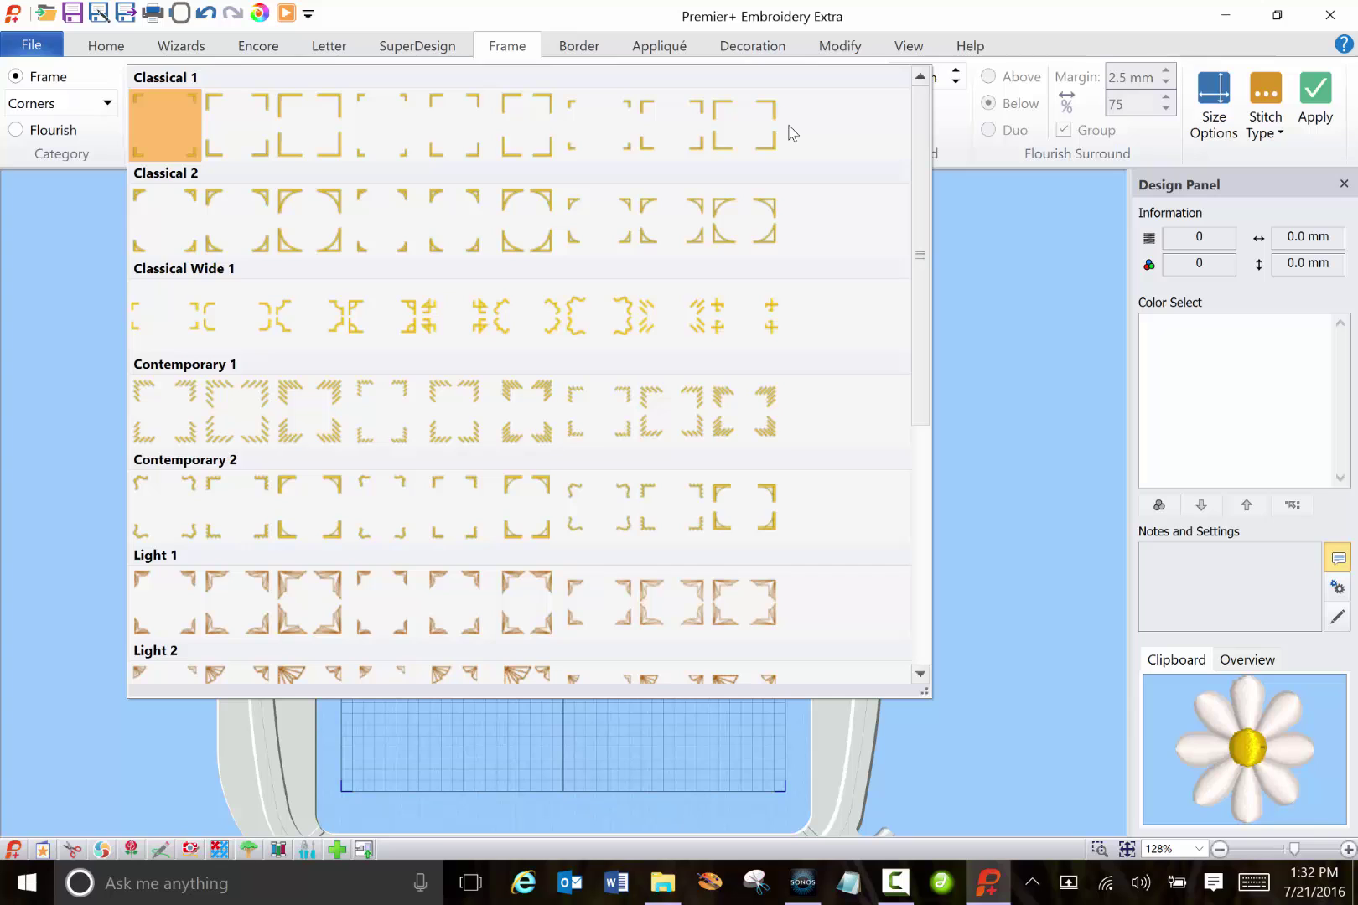
pyautogui.click(465, 415)
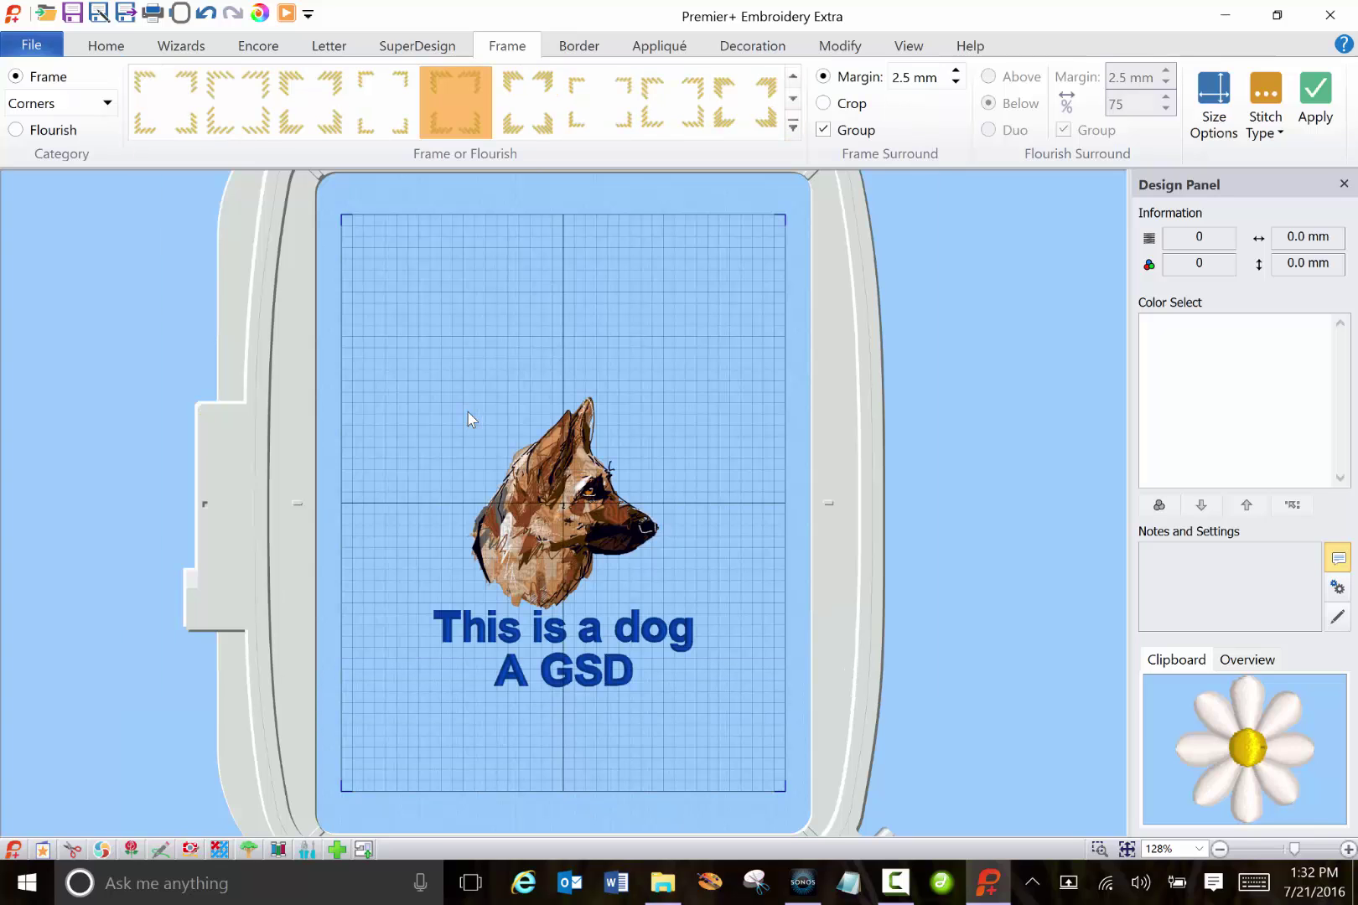
pyautogui.click(1313, 100)
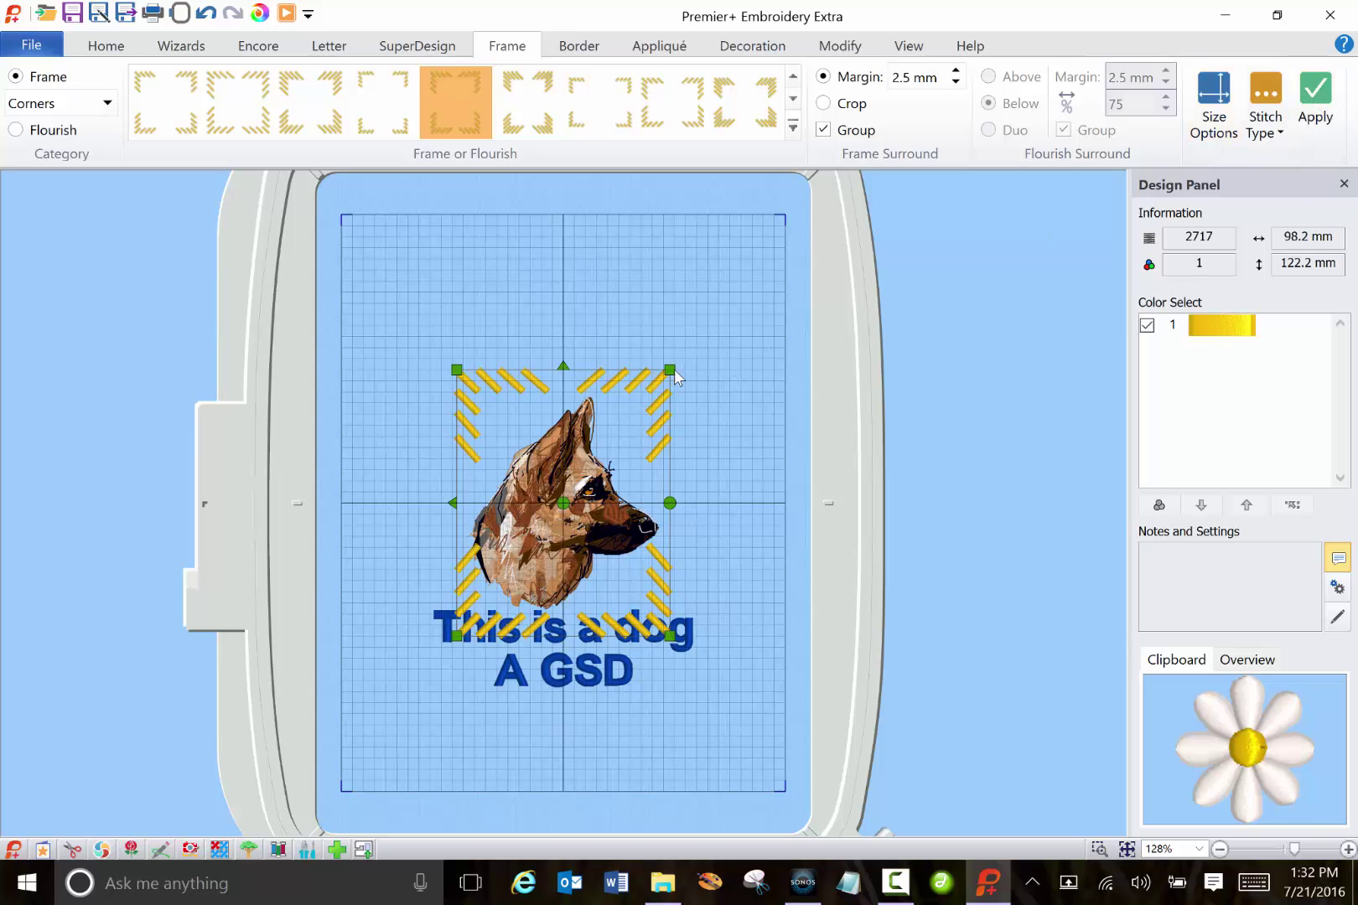
pyautogui.moveTo(674, 367); pyautogui.dragTo(622, 471)
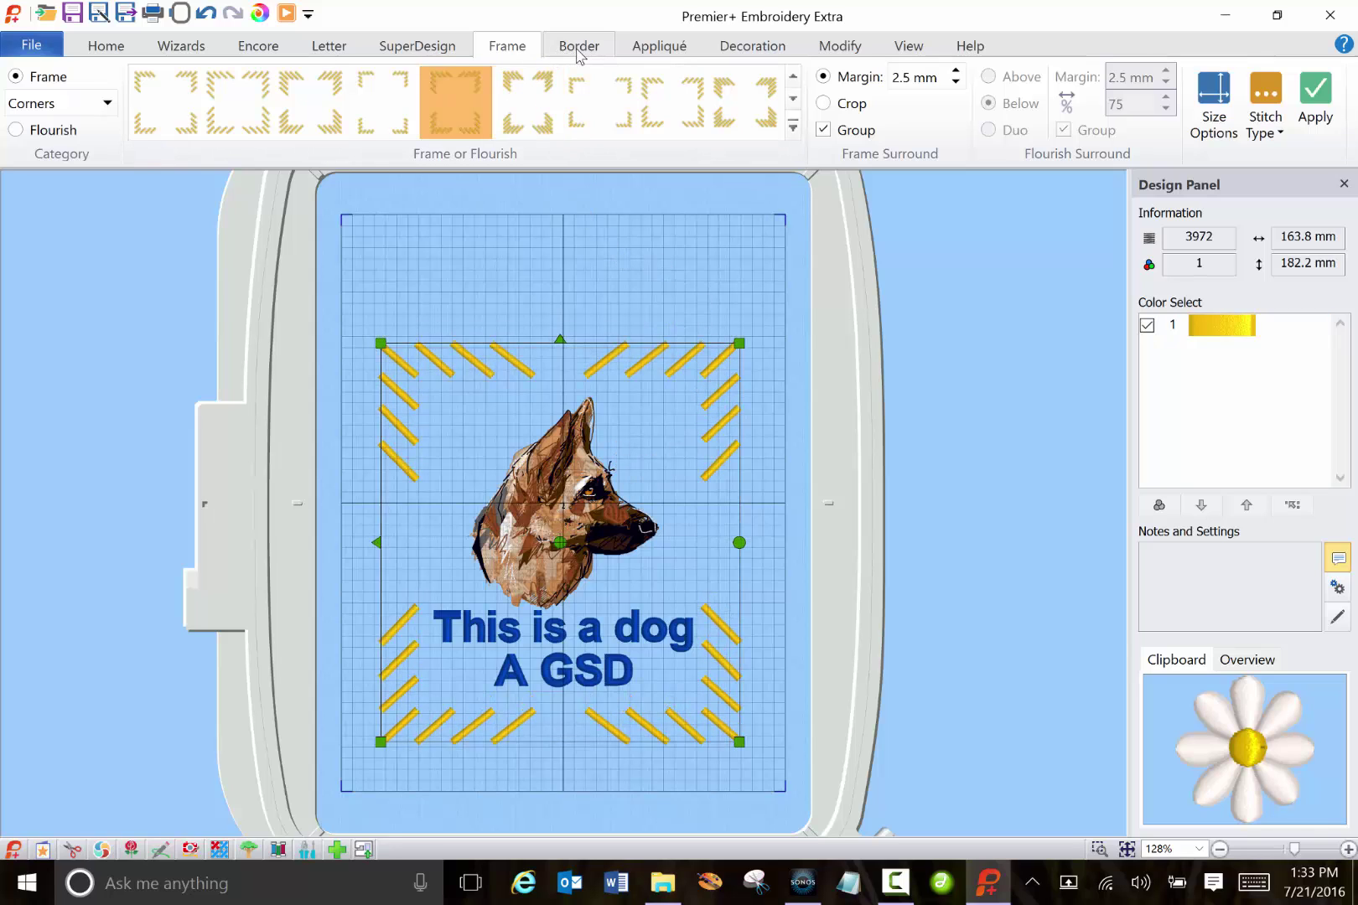
# Set the motif line pattern to hearts and add a blue border around the design
pyautogui.click(579, 47)
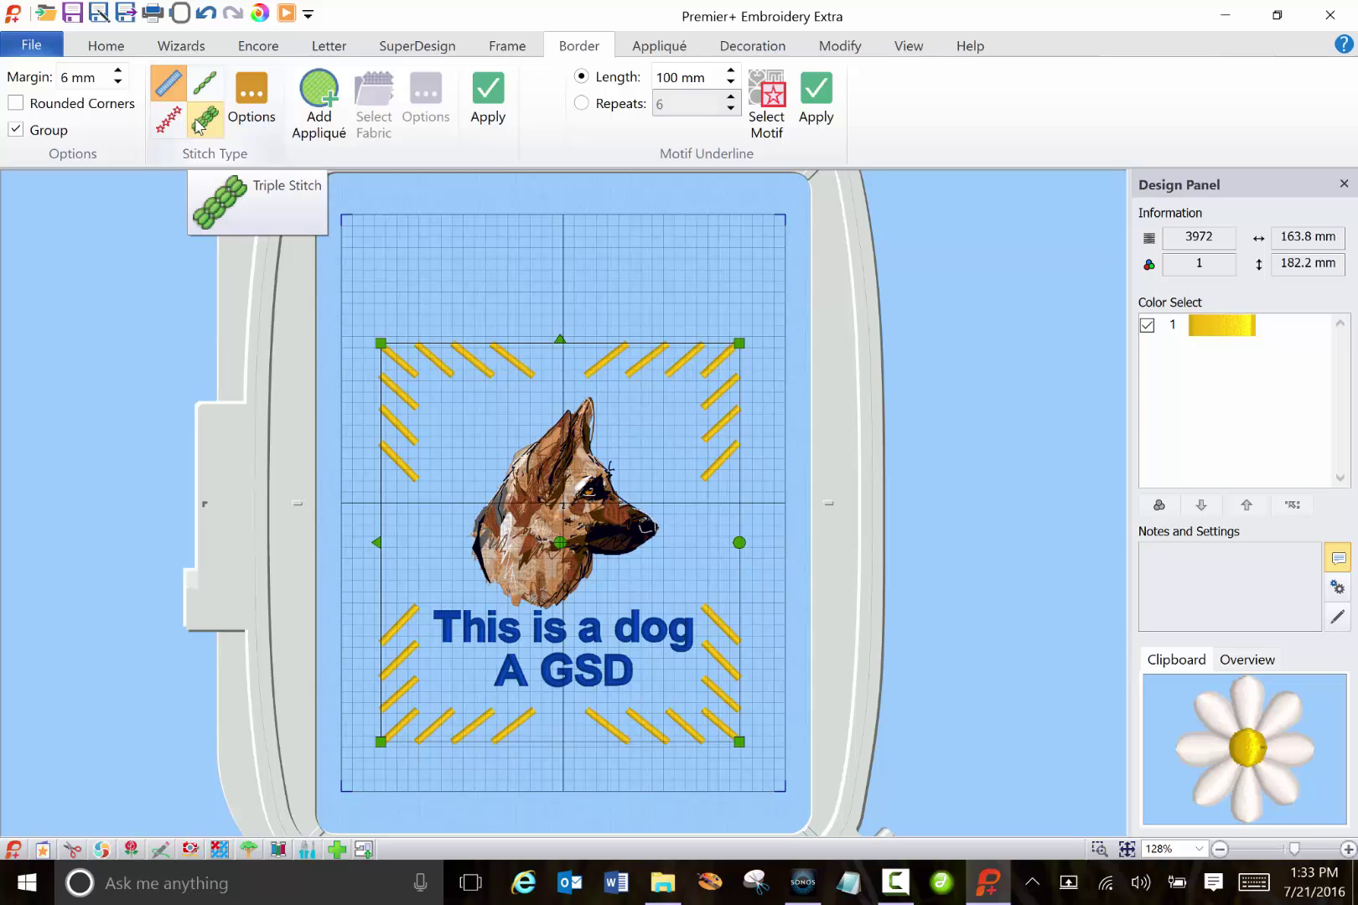
pyautogui.click(768, 105)
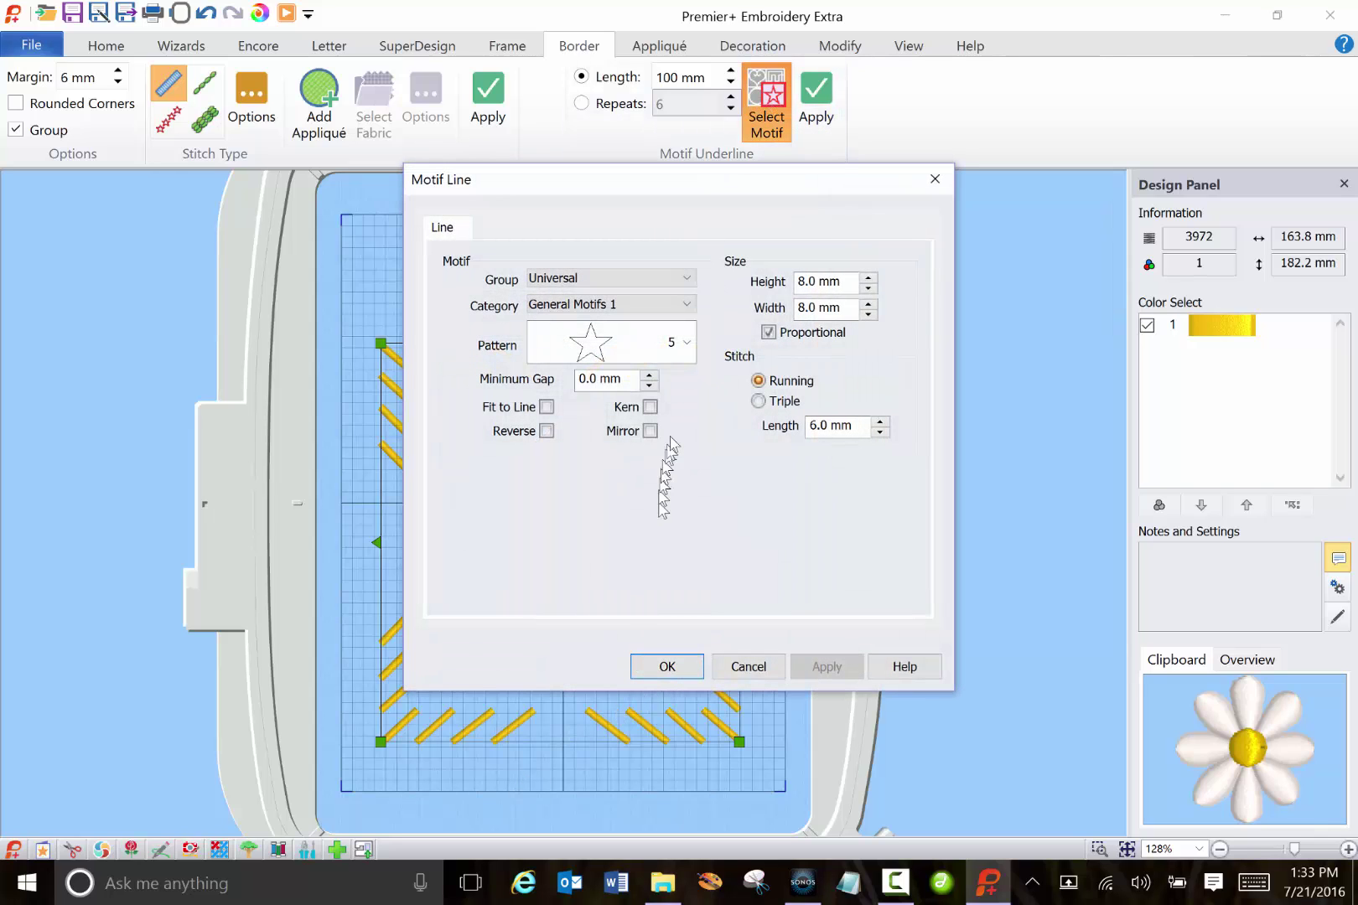
pyautogui.click(687, 342)
pyautogui.click(684, 340)
pyautogui.press('Down')
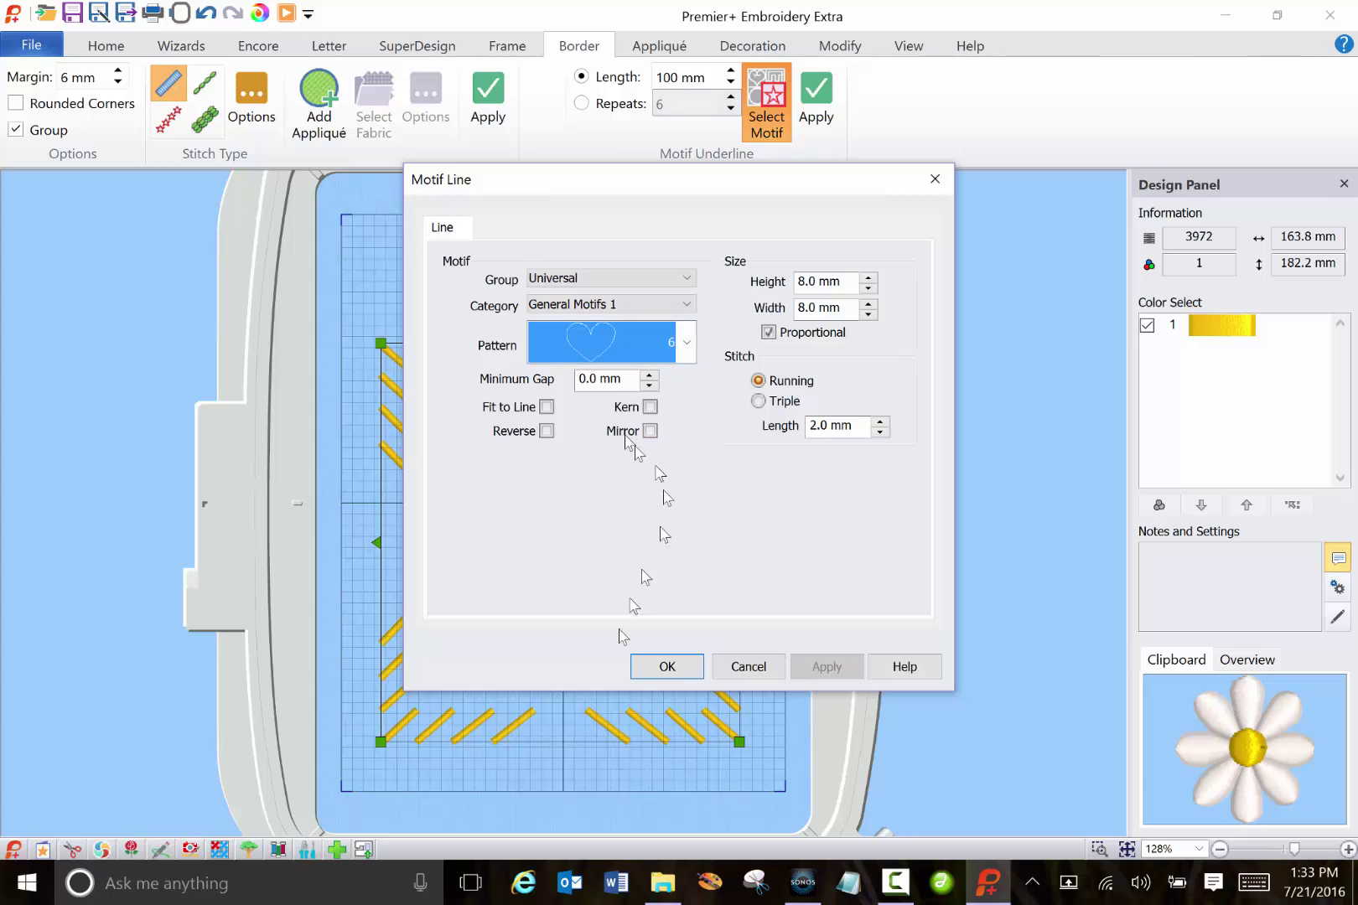
pyautogui.click(656, 671)
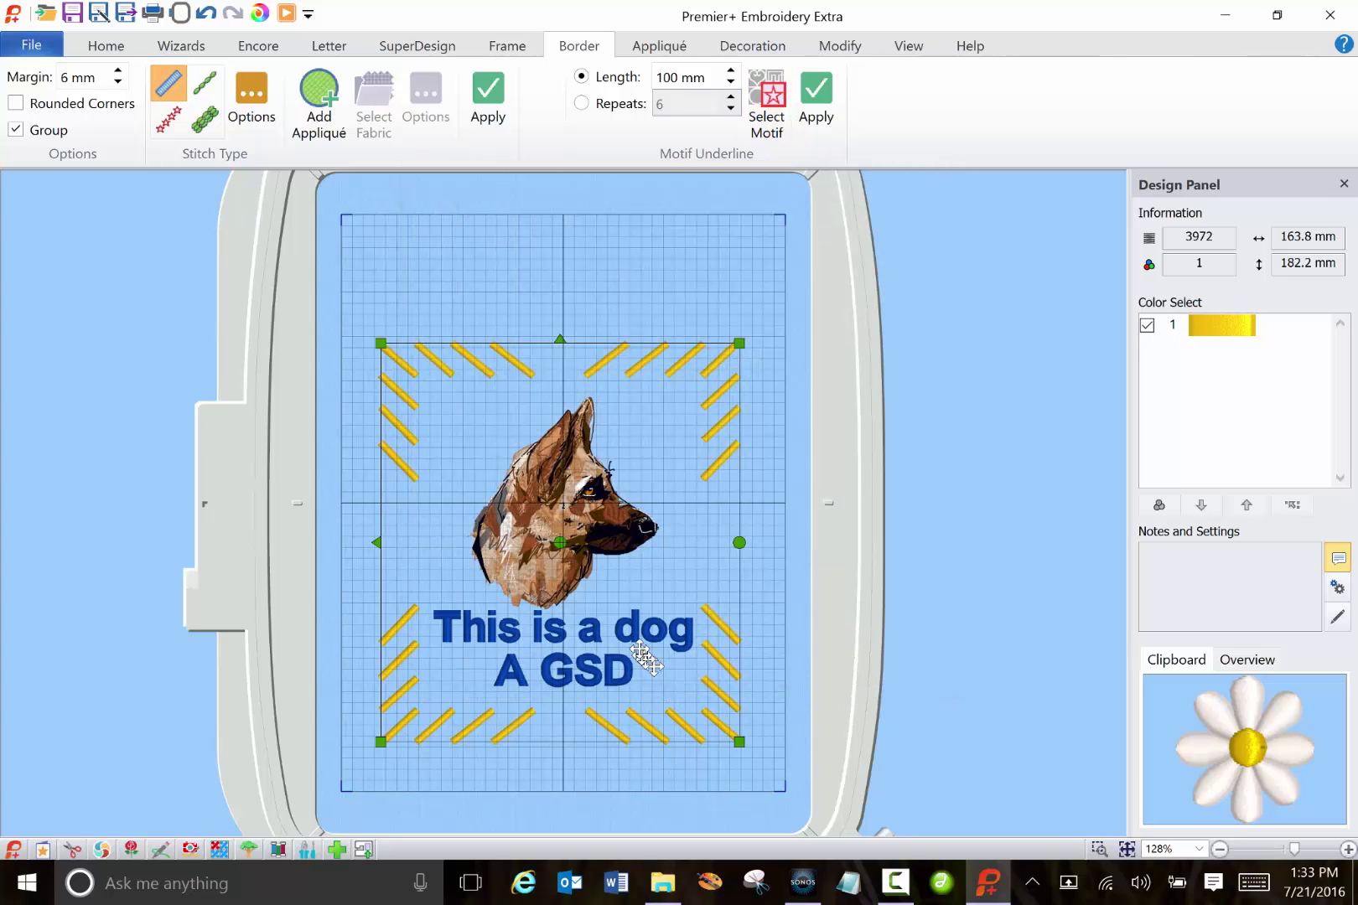
pyautogui.click(490, 104)
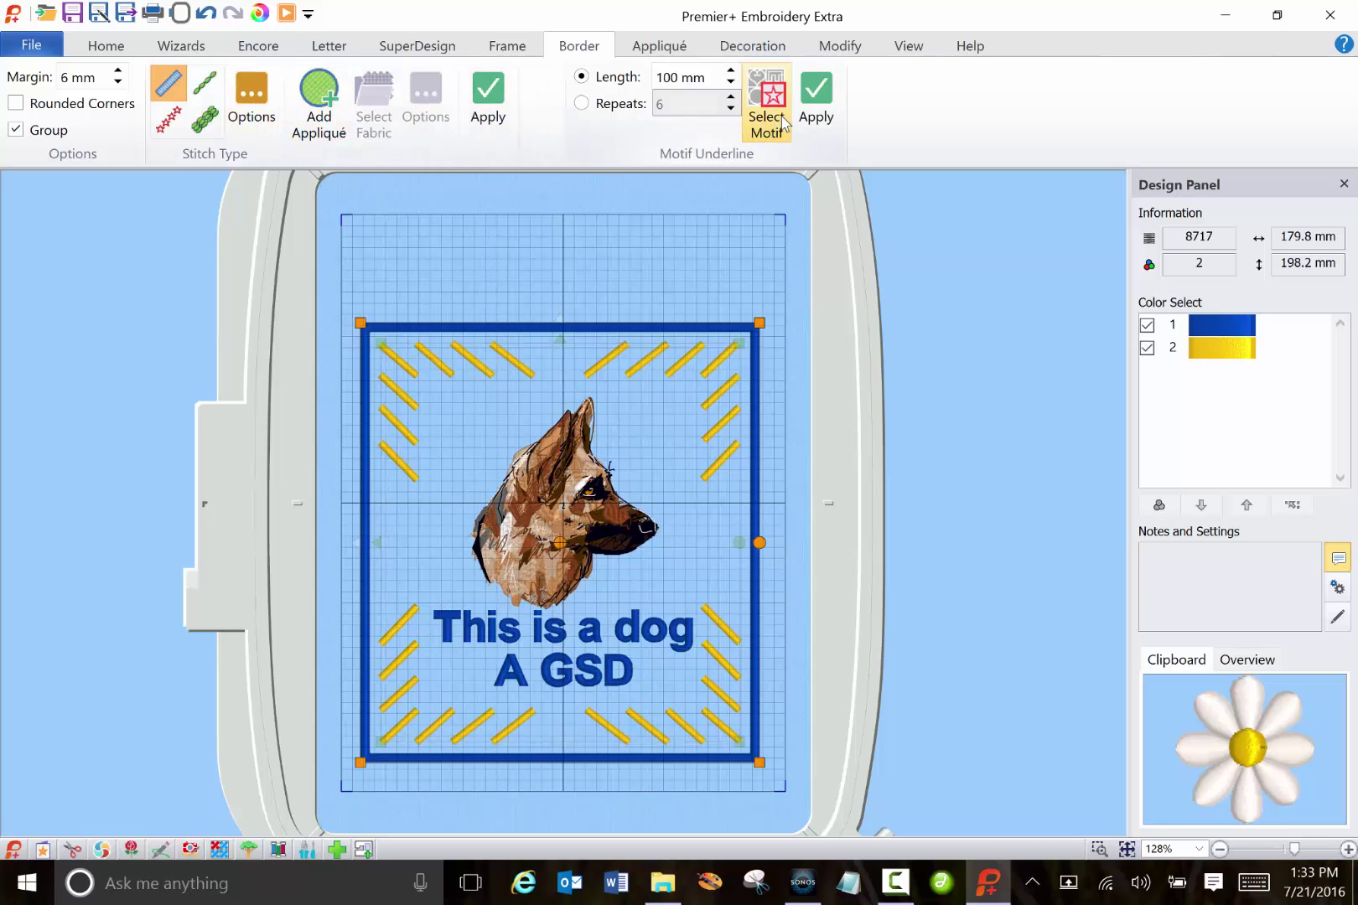
# Add a heart motif line beneath the design, then a mirrored heart line
pyautogui.click(169, 122)
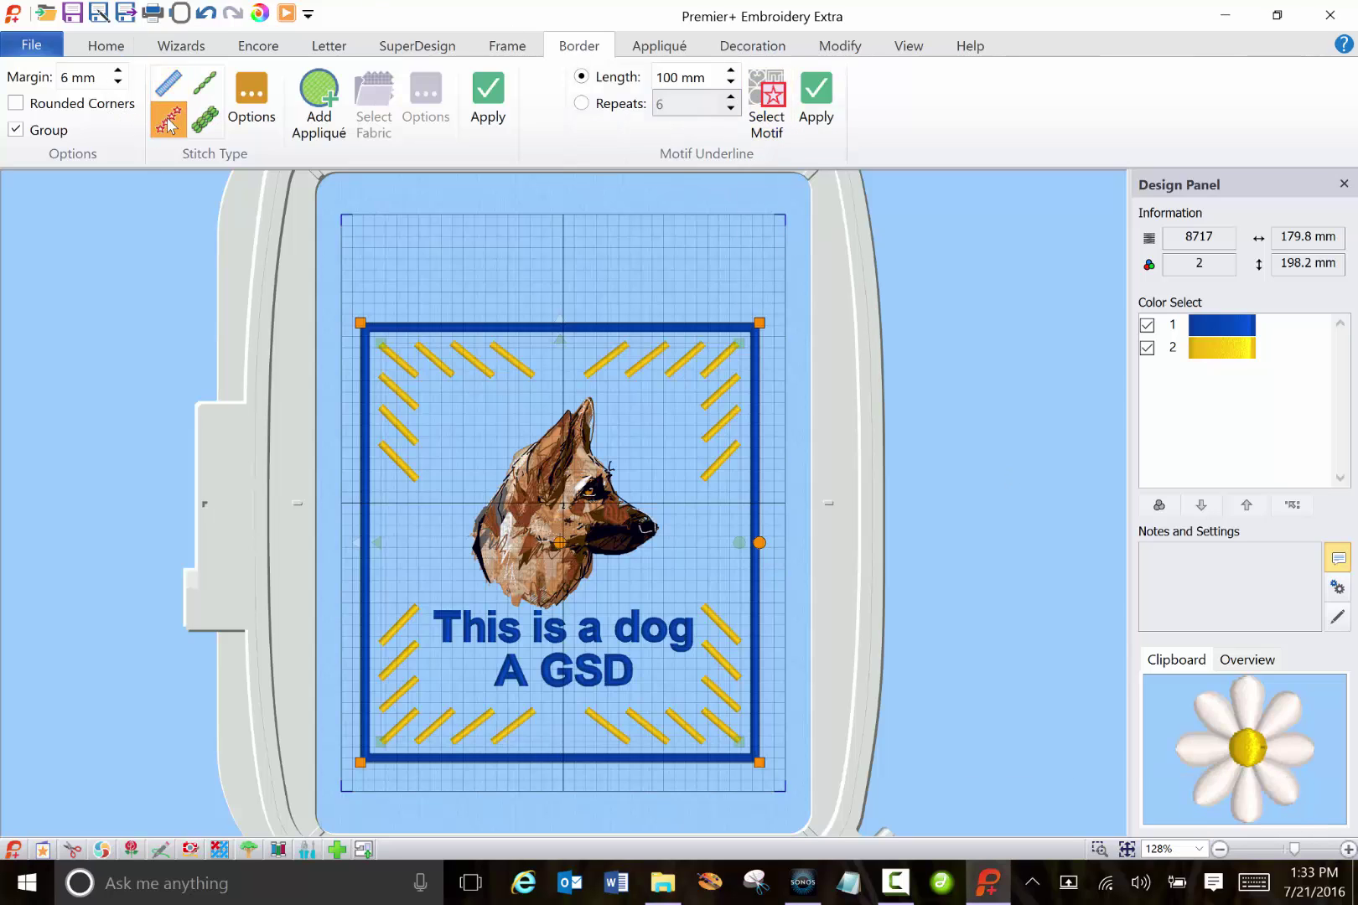
pyautogui.click(757, 115)
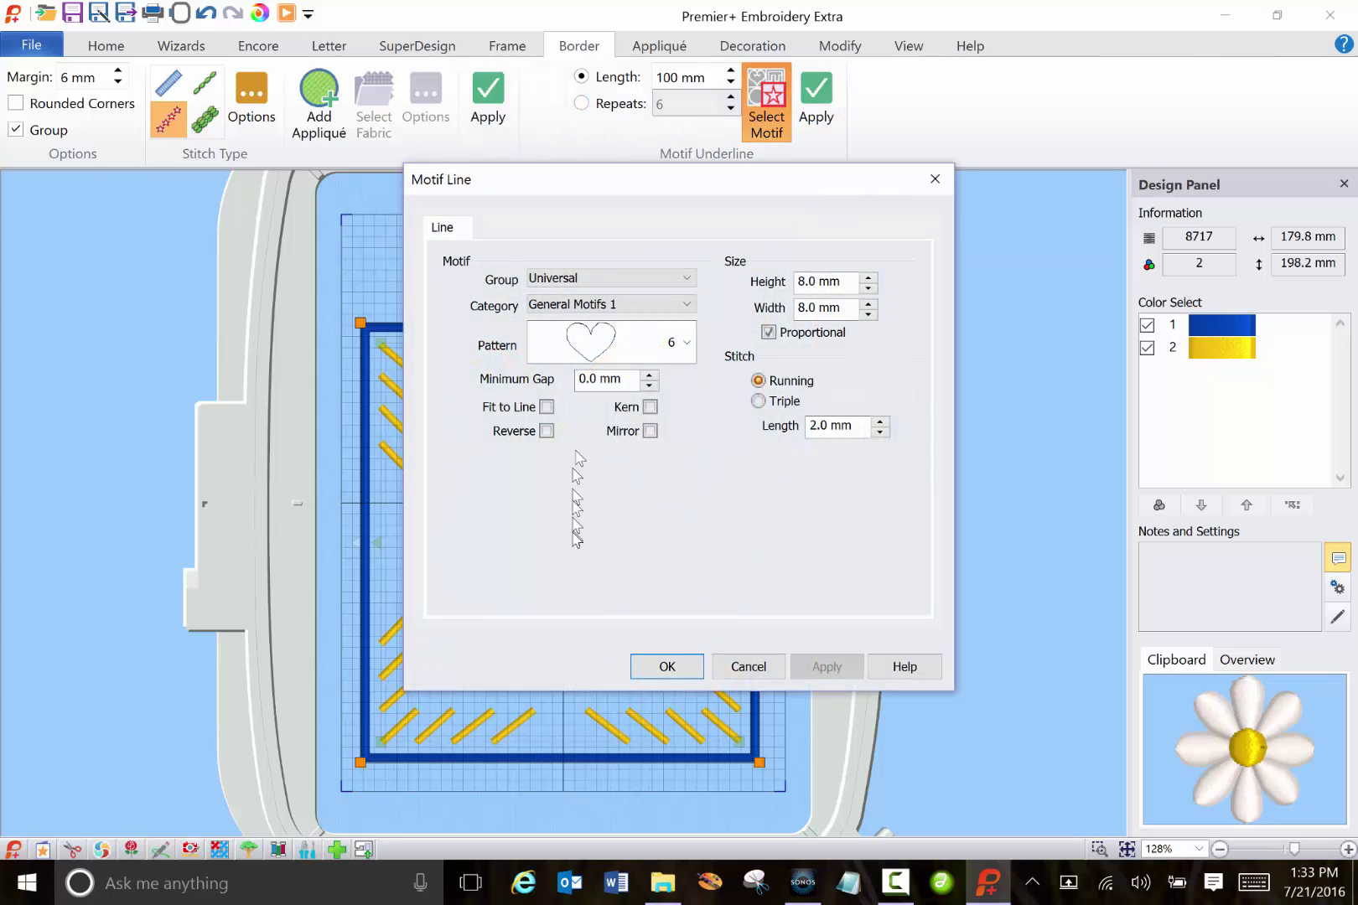
pyautogui.click(663, 666)
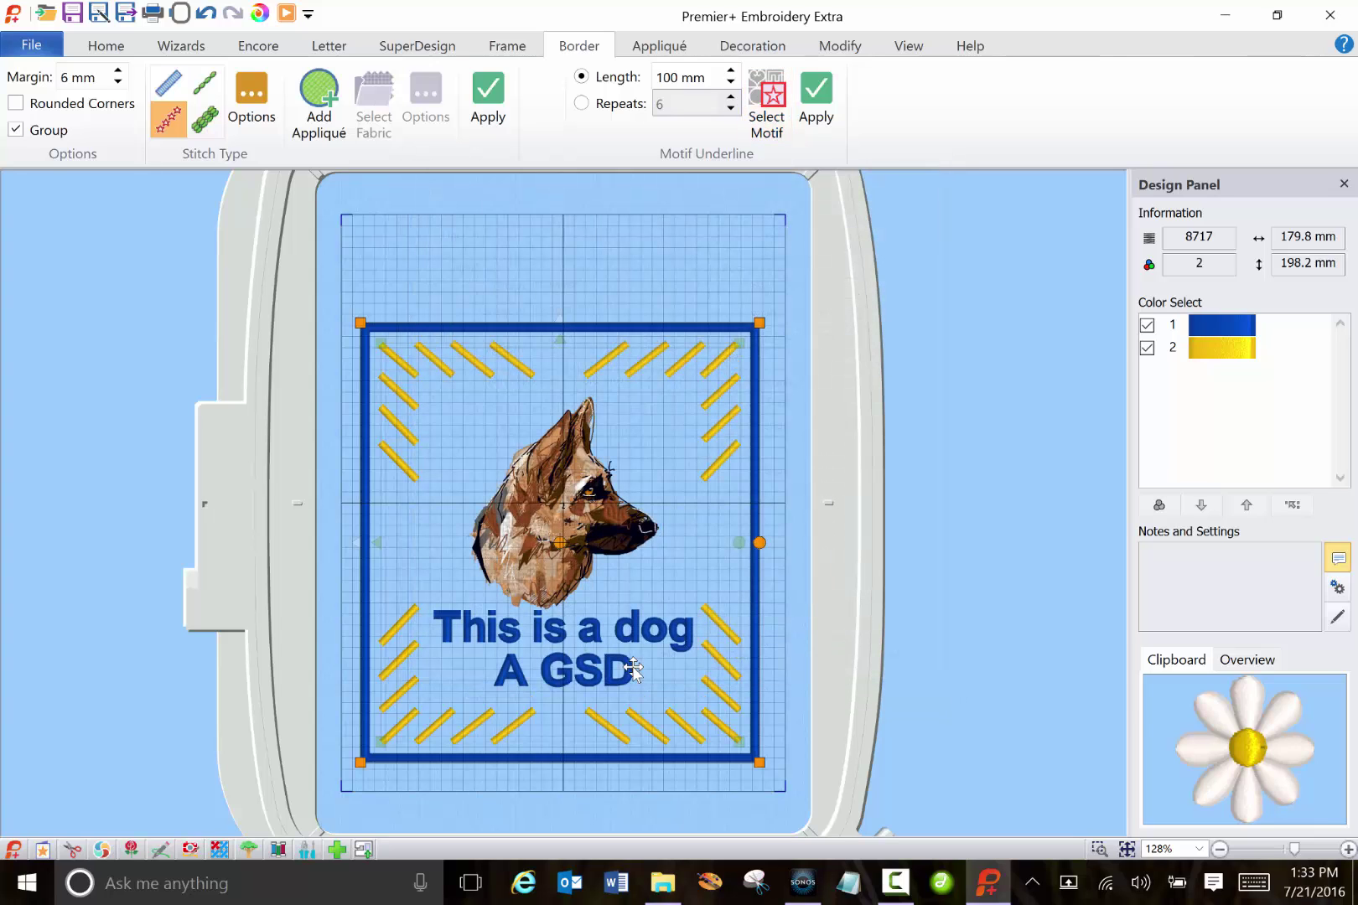
pyautogui.click(818, 102)
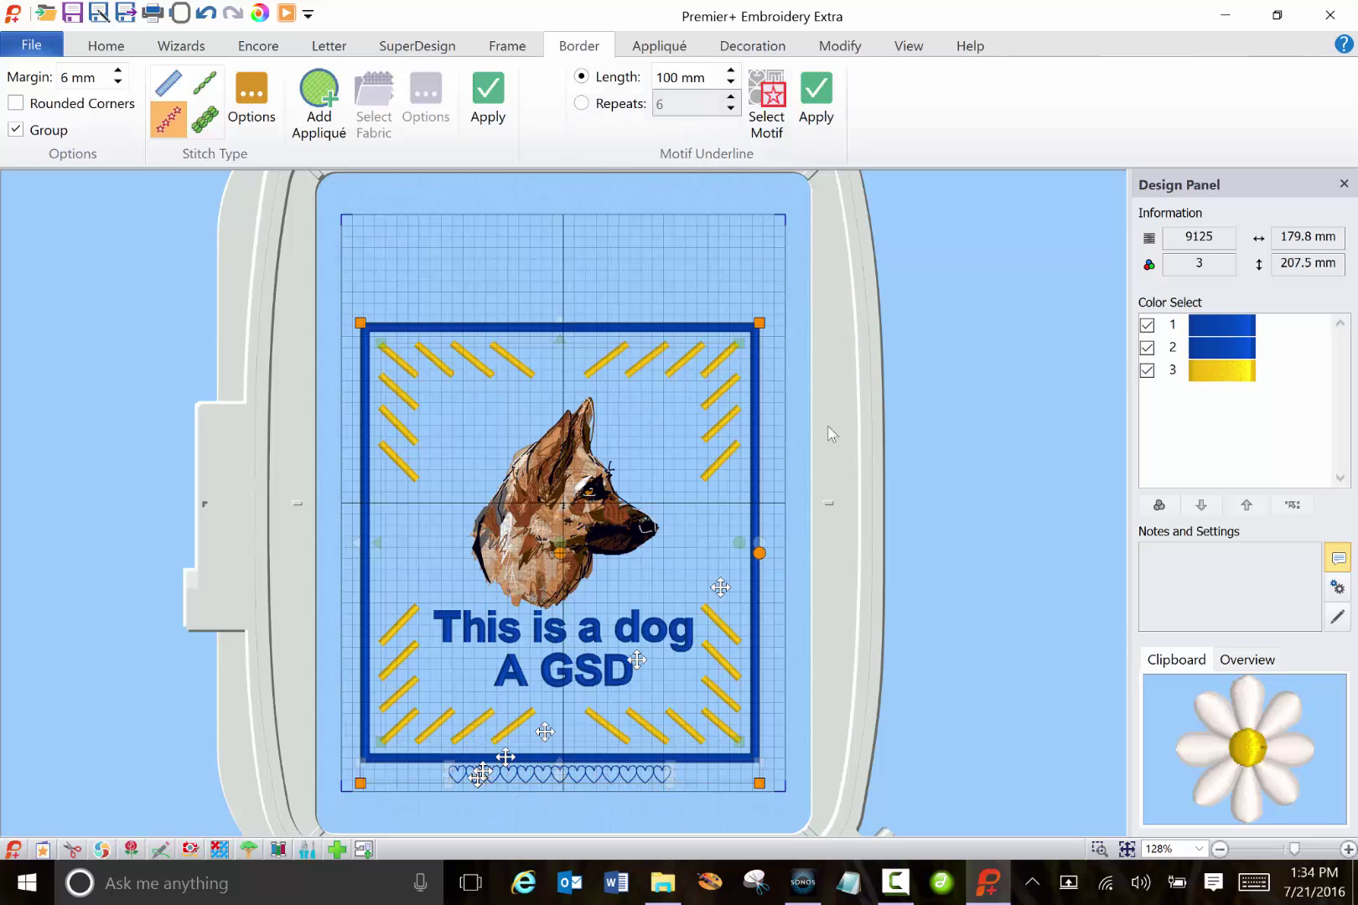
pyautogui.click(767, 104)
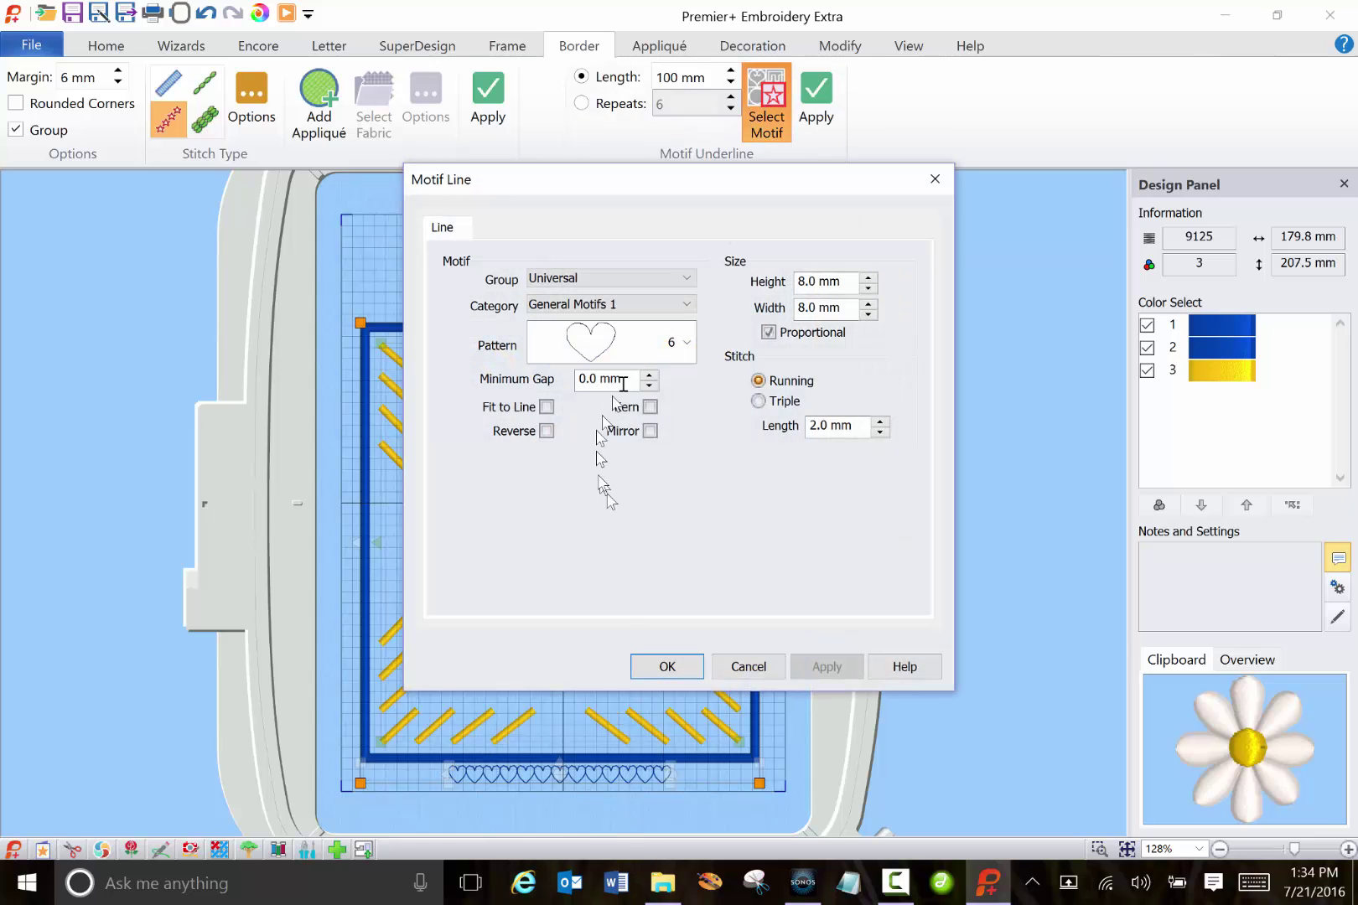
pyautogui.click(651, 431)
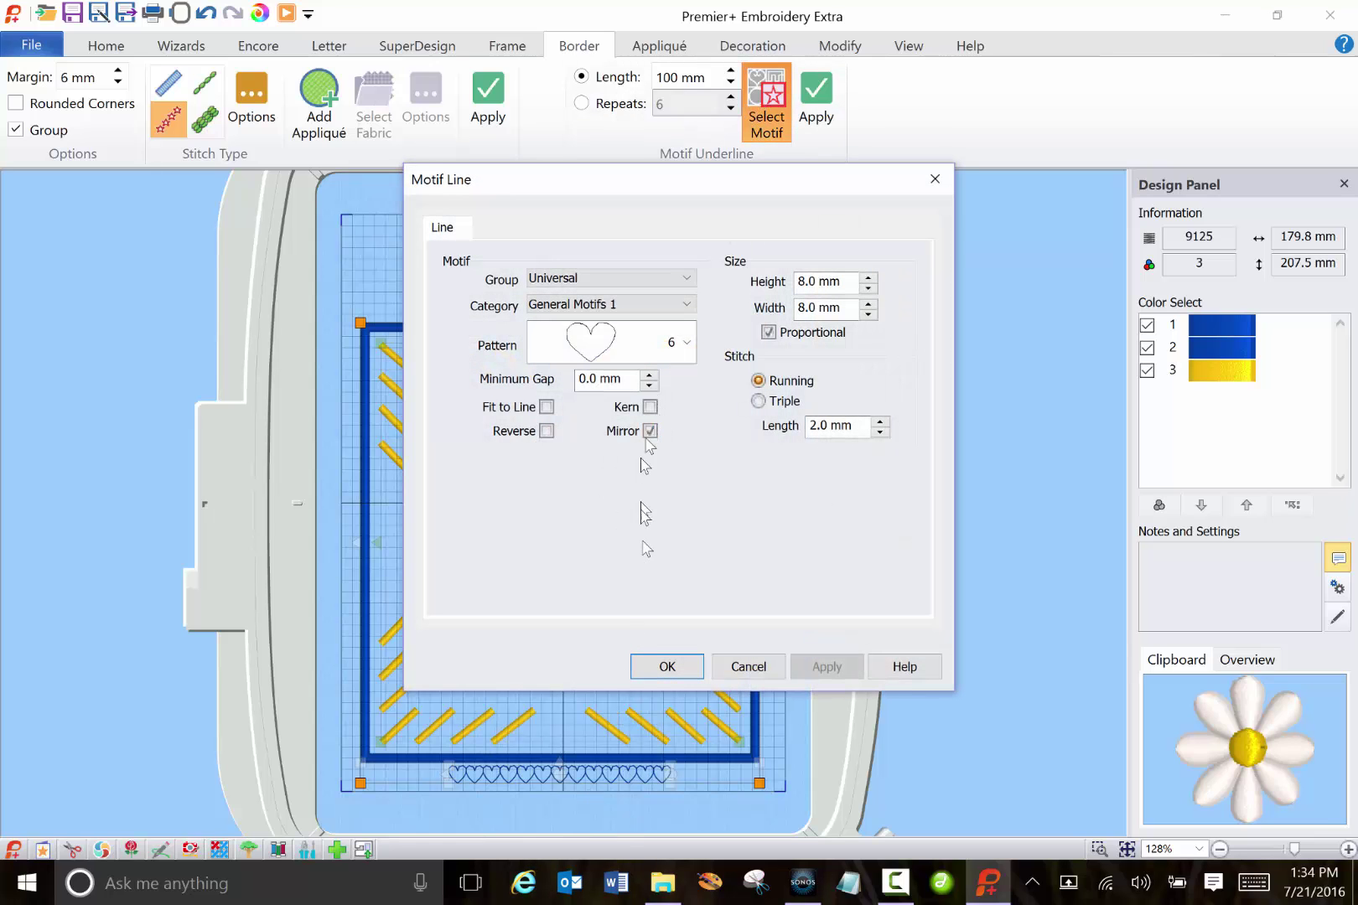
pyautogui.click(666, 668)
pyautogui.click(820, 116)
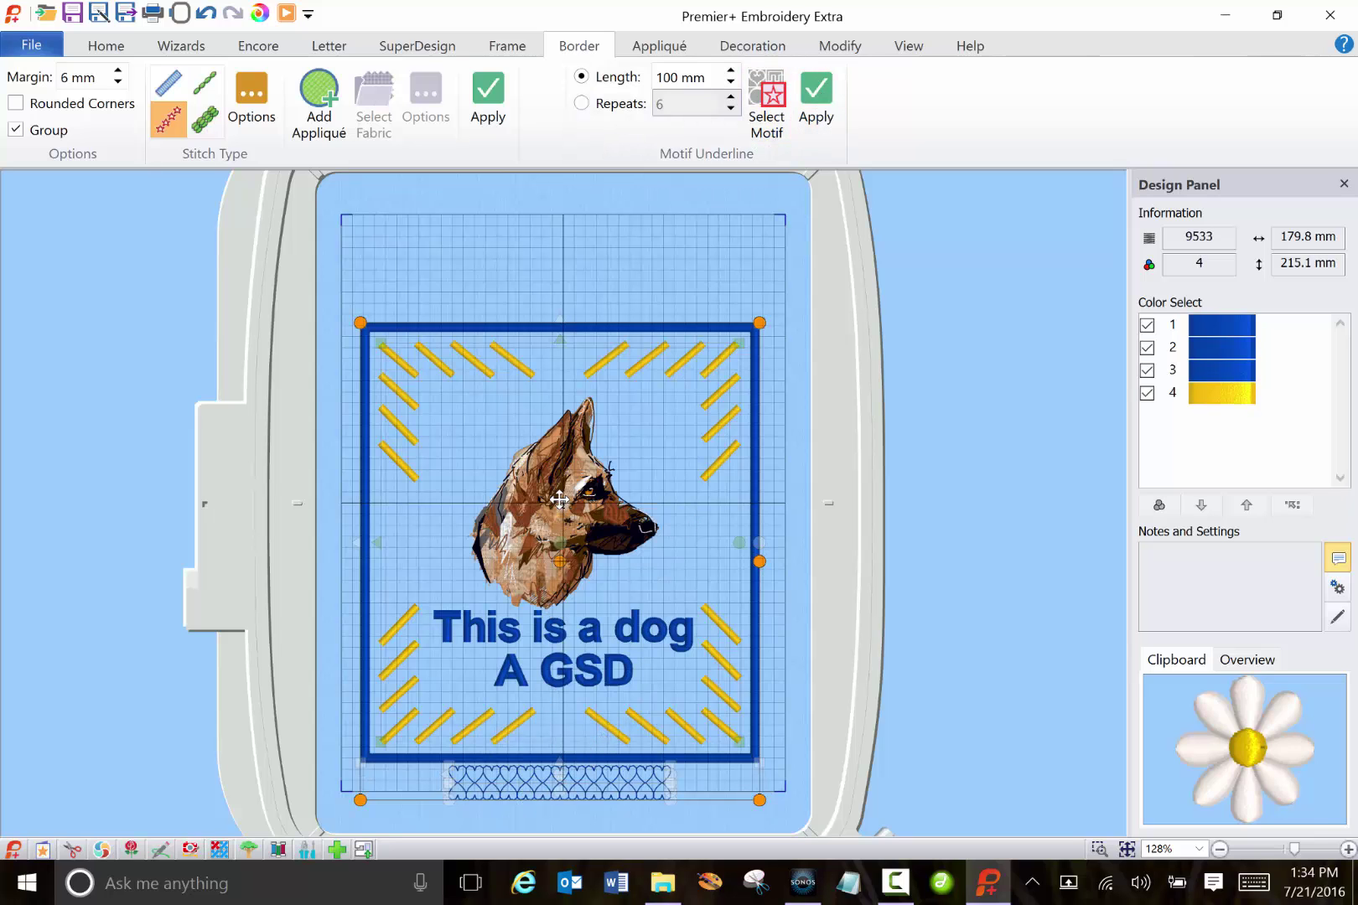
# Shift the border group and then the dog head upward on the hoop
pyautogui.moveTo(559, 500)
pyautogui.mouseDown()
pyautogui.moveTo(563, 449)
pyautogui.moveTo(564, 470)
pyautogui.mouseUp()
pyautogui.click(772, 477)
pyautogui.click(580, 499)
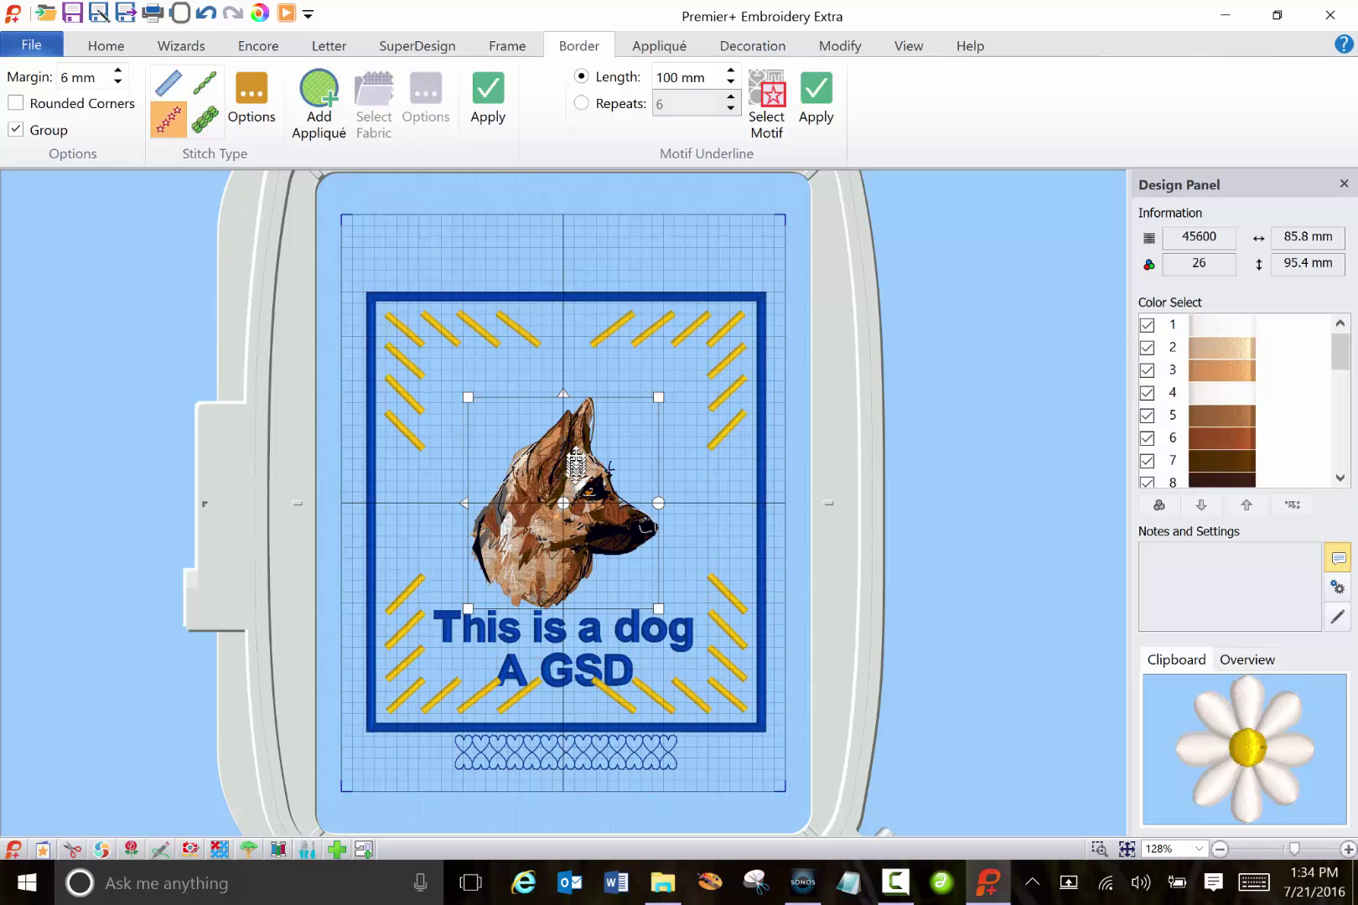
pyautogui.moveTo(551, 478); pyautogui.dragTo(556, 441)
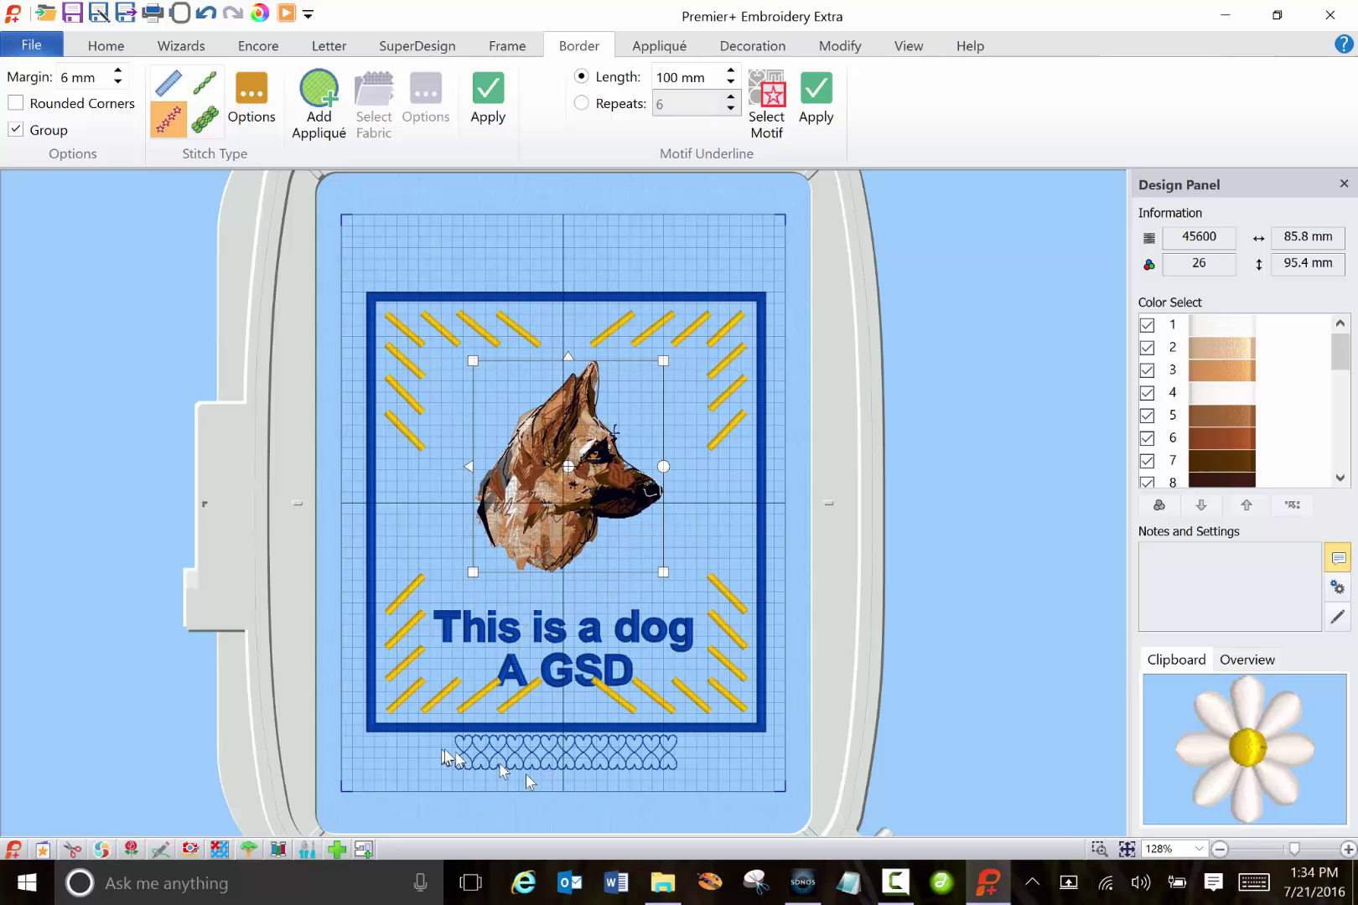
pyautogui.click(680, 768)
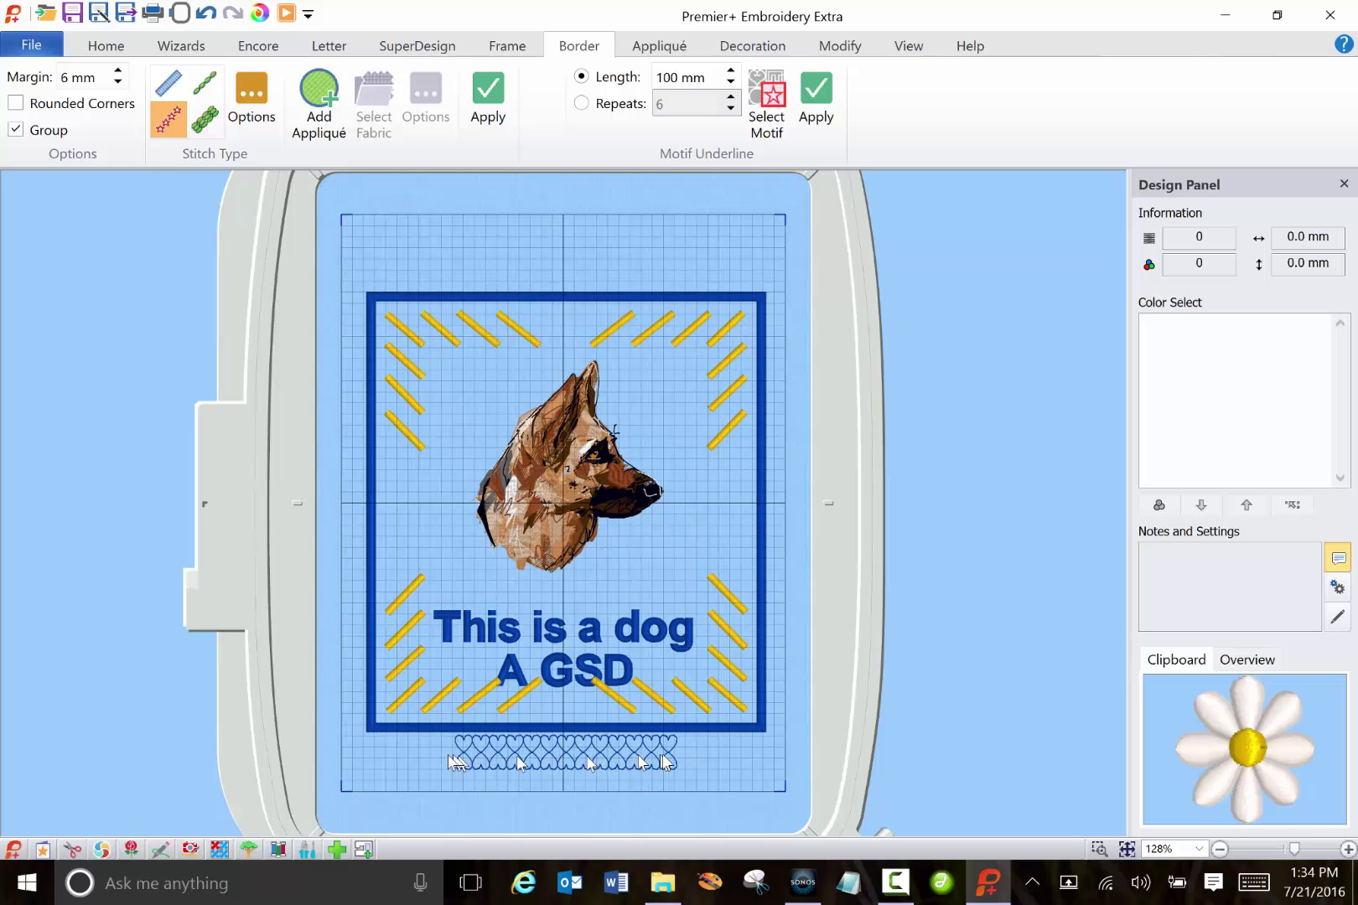
# Move from the Appliqué tools to the View tab's grid, background and measuring tools
pyautogui.click(663, 48)
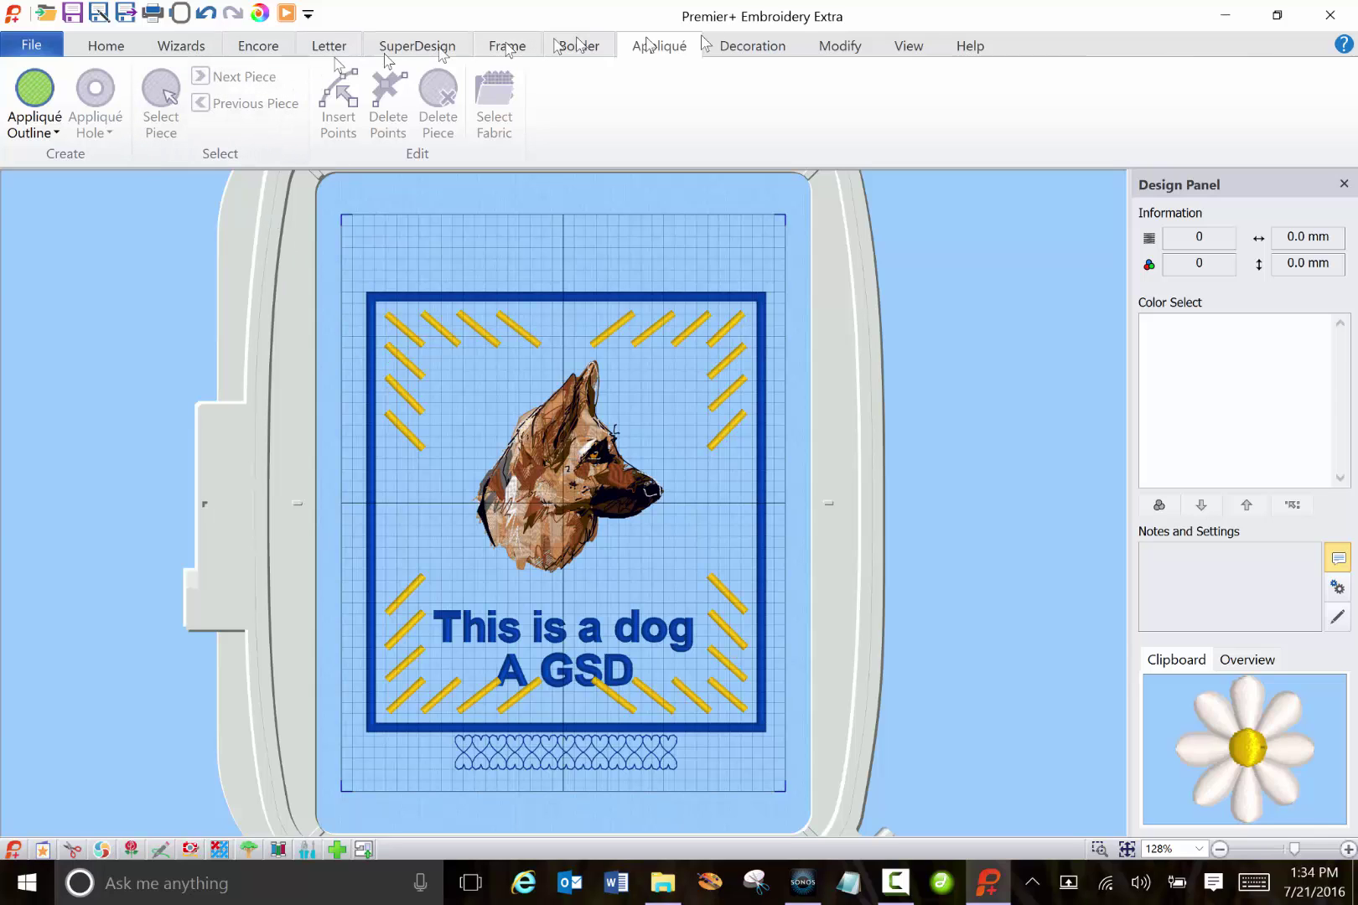
pyautogui.click(912, 47)
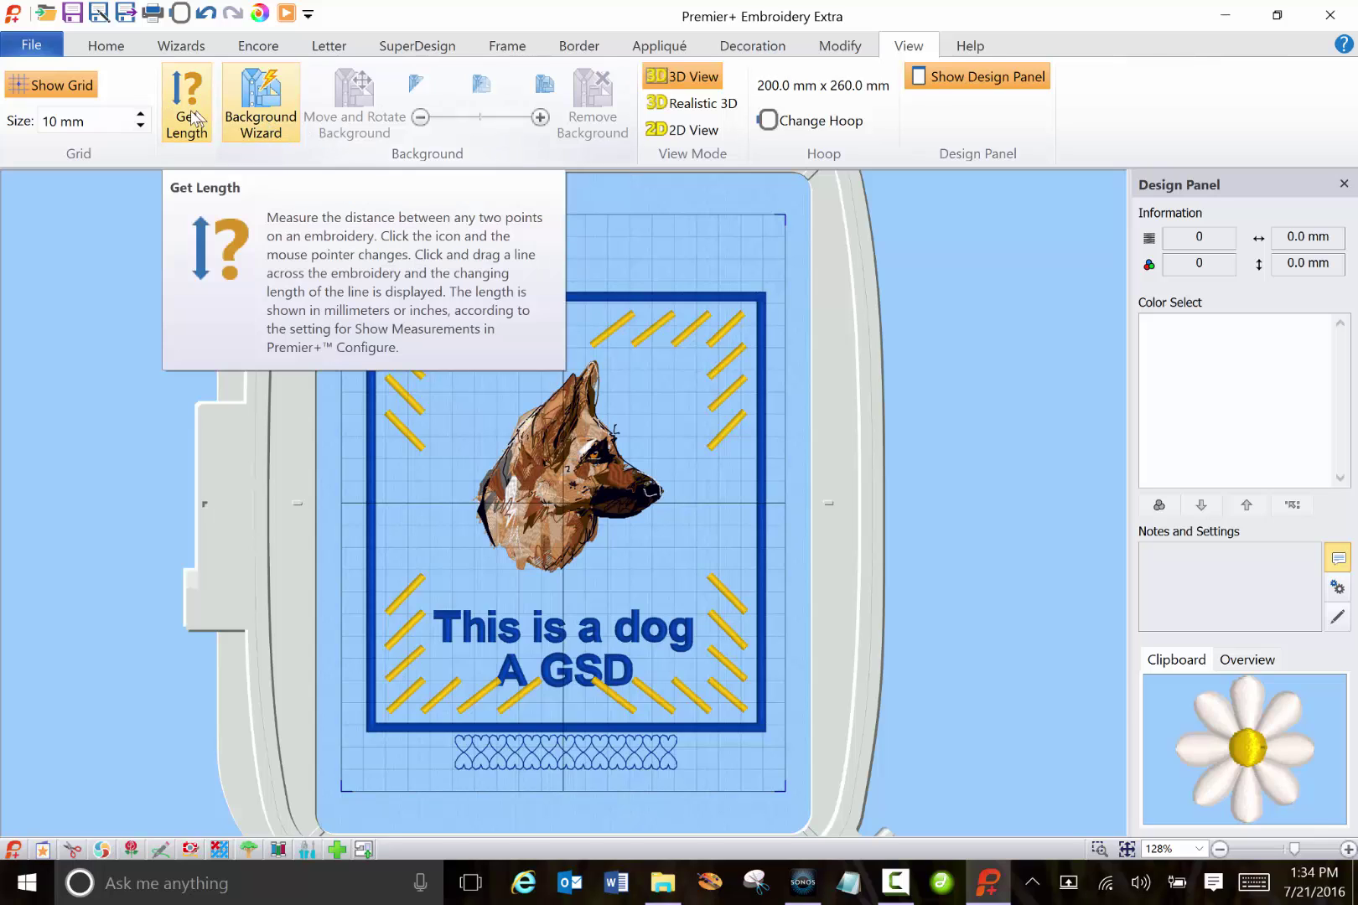
# Measure the bordered design from top edge to bottom edge, about 195.3 mm
pyautogui.click(191, 117)
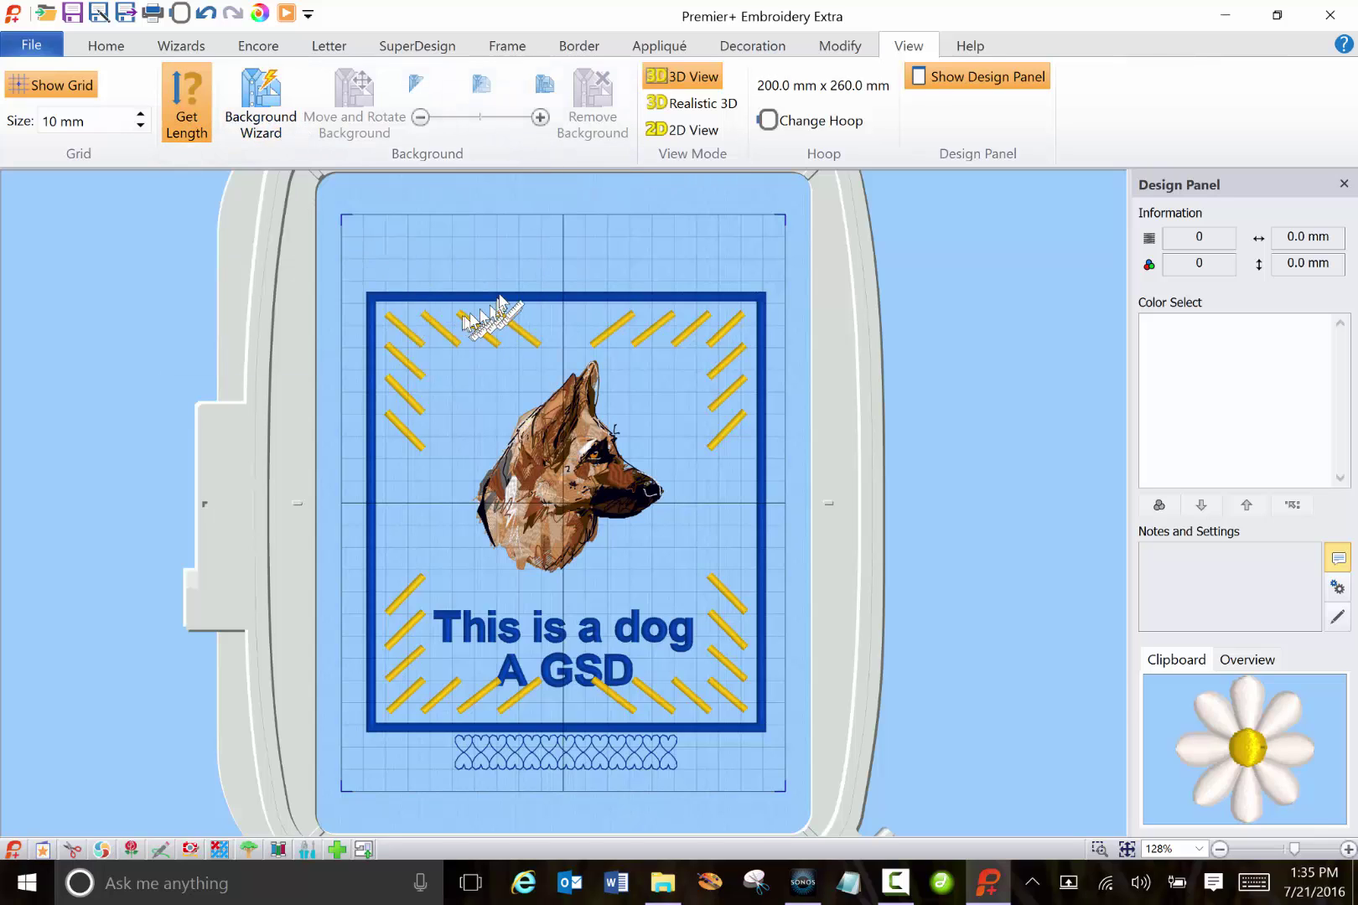
pyautogui.moveTo(541, 299); pyautogui.dragTo(543, 731)
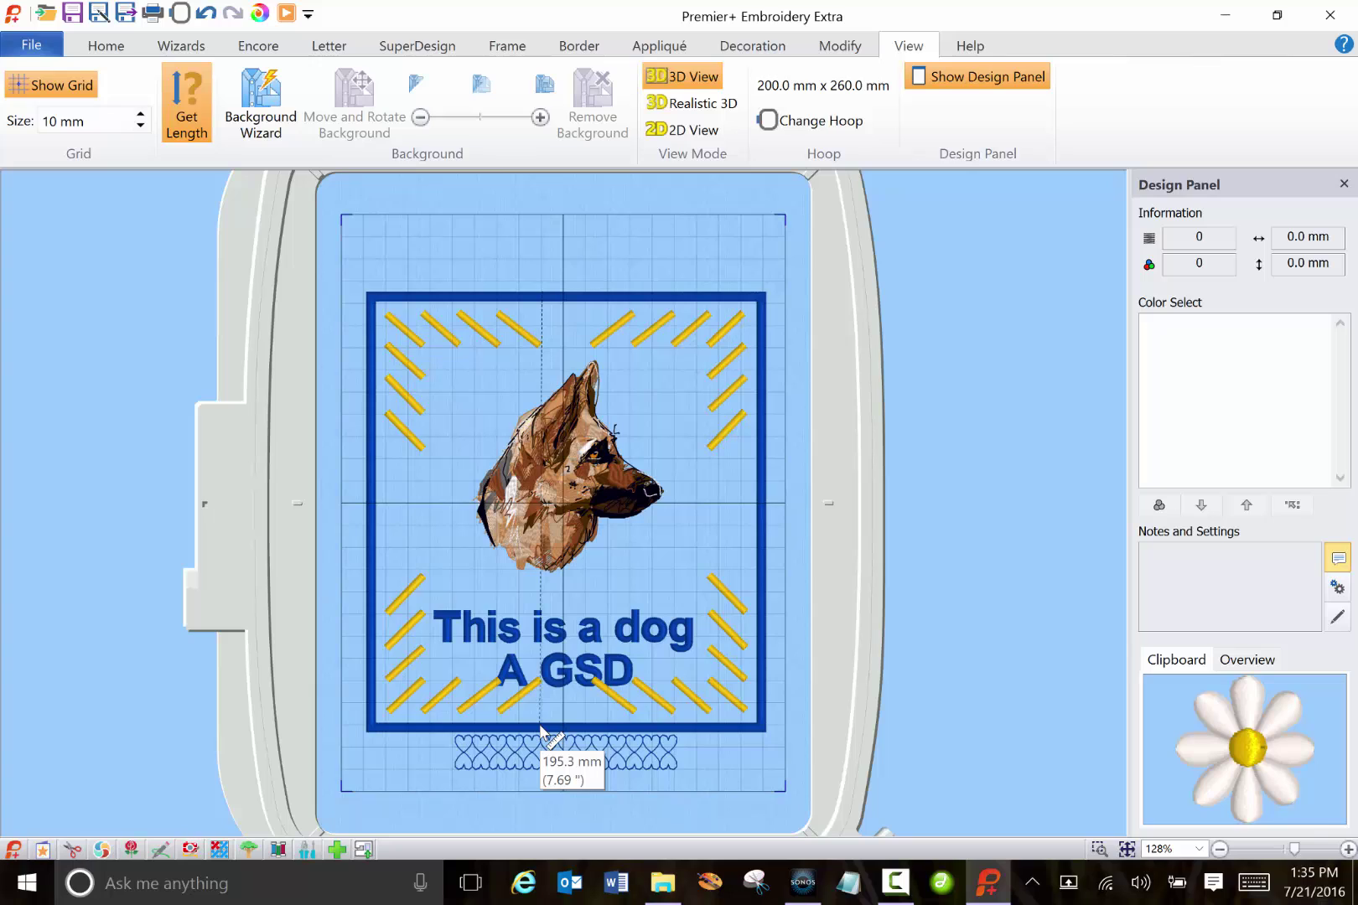
pyautogui.moveTo(544, 731); pyautogui.dragTo(545, 734)
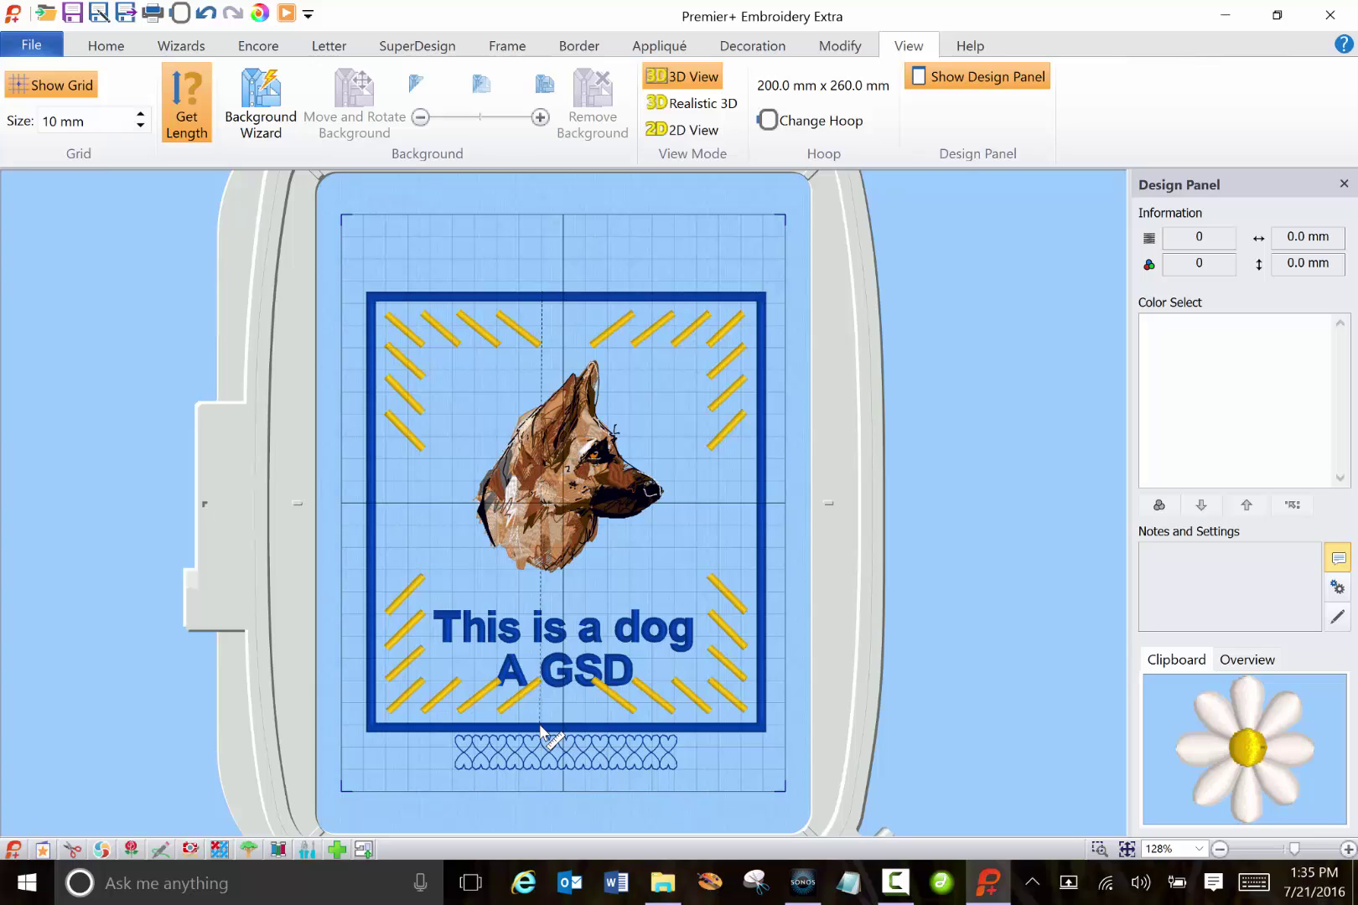
# Set the red 'Bib 1 Red' picture from Children > Bibs as the design's background
pyautogui.click(278, 99)
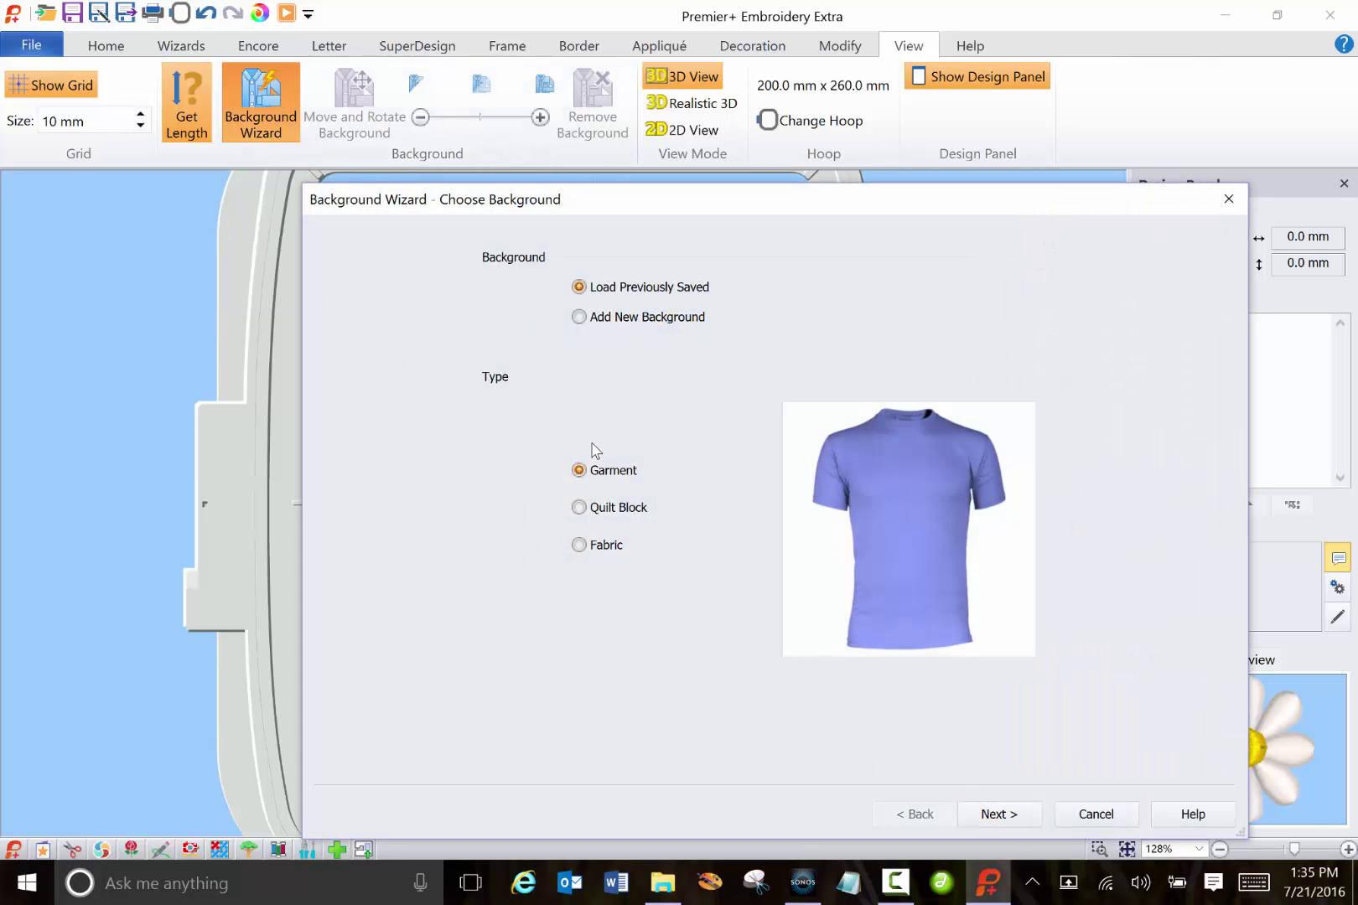
pyautogui.click(988, 815)
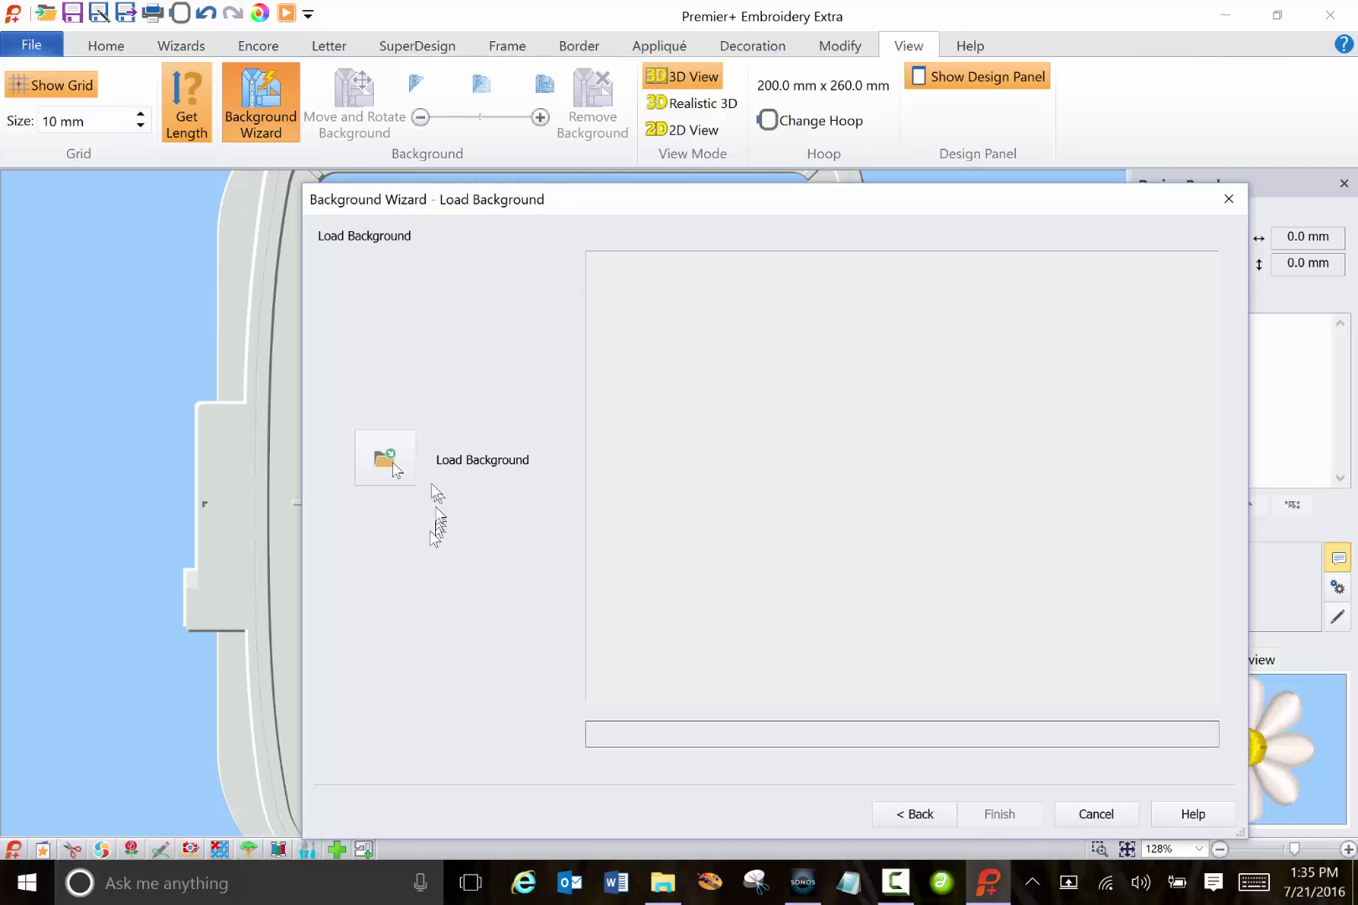
pyautogui.click(390, 464)
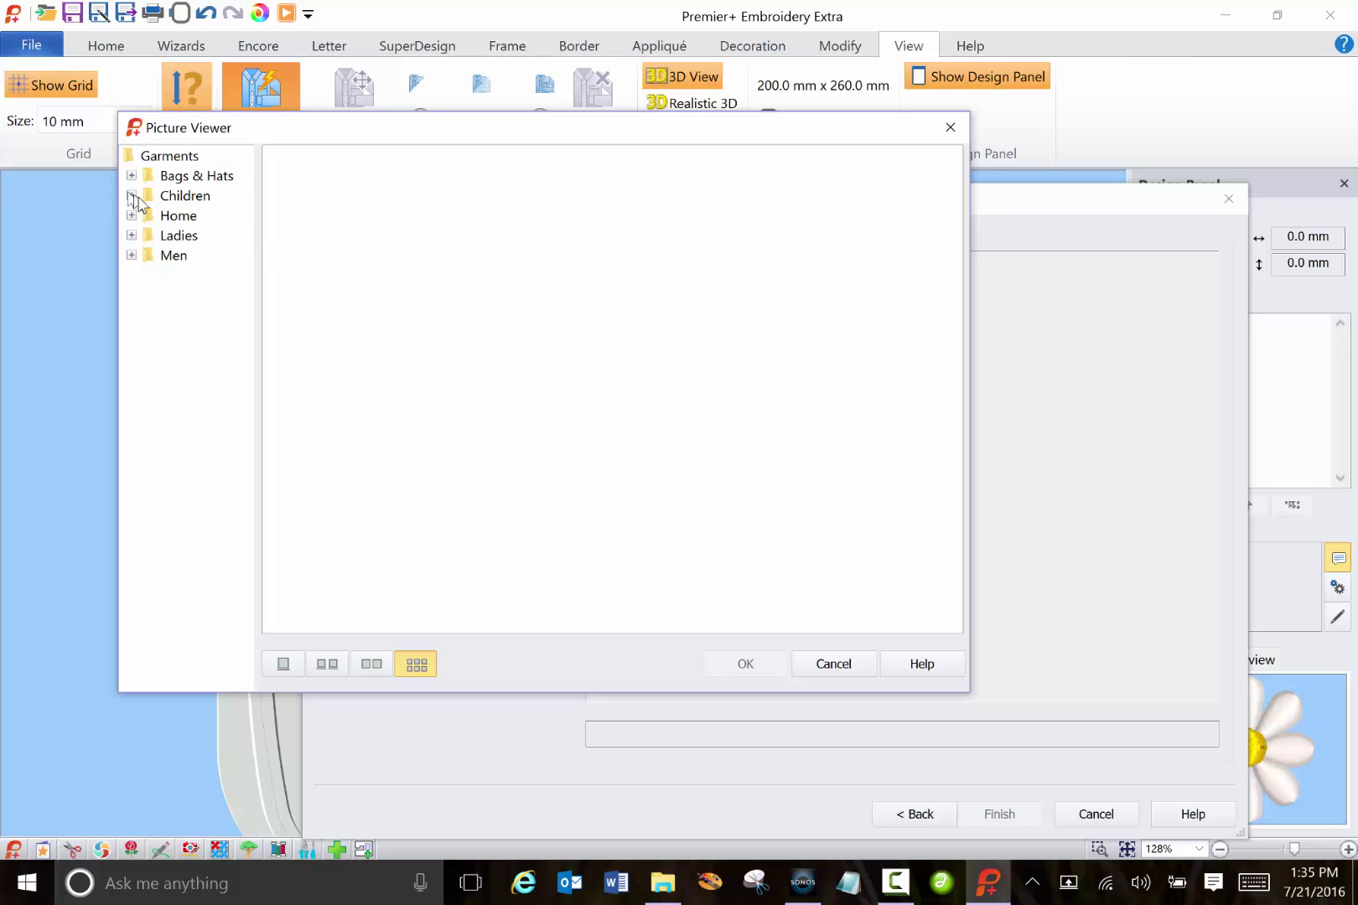
pyautogui.click(131, 196)
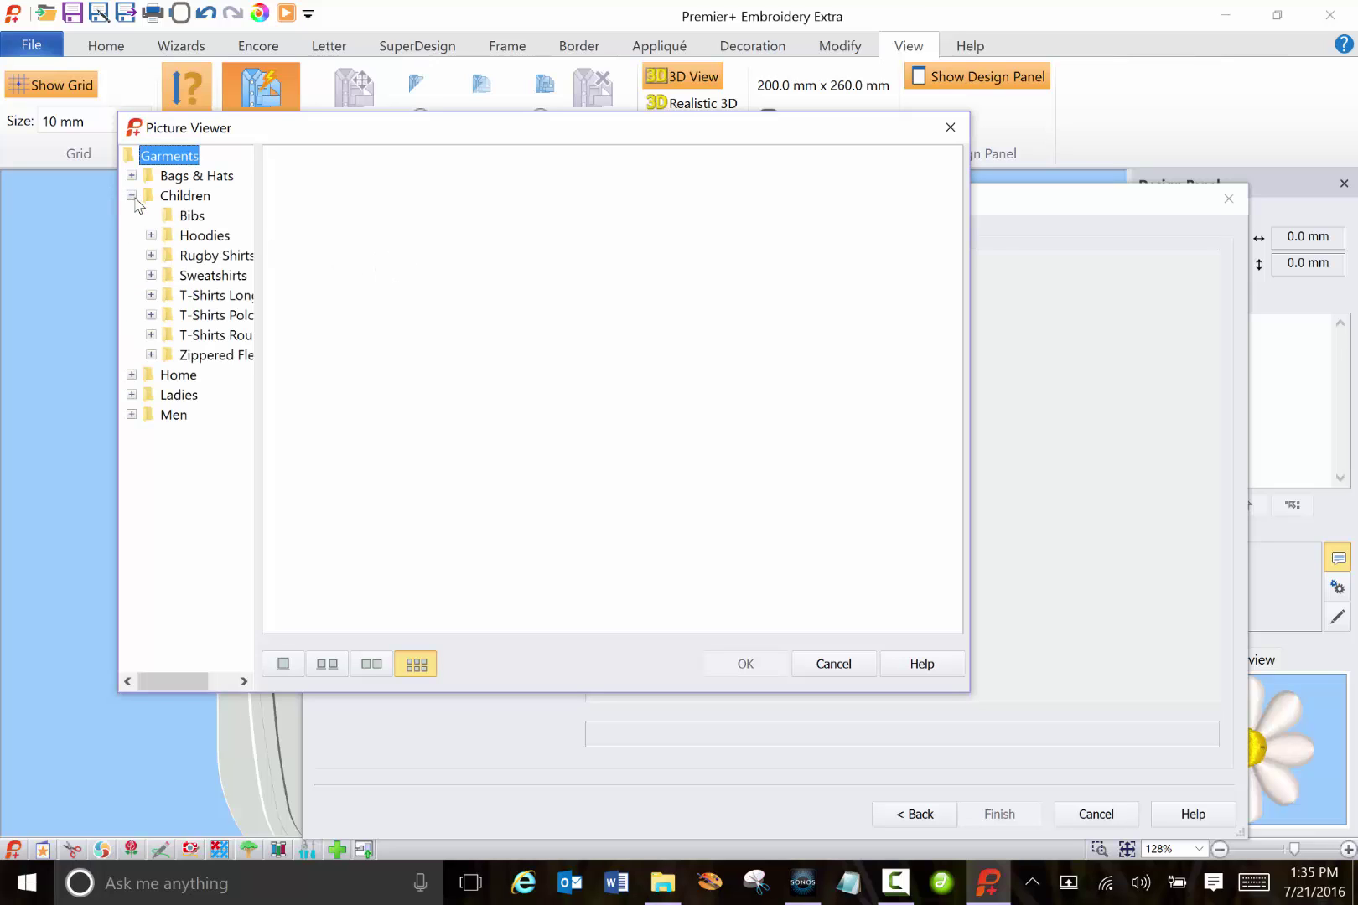
pyautogui.click(192, 218)
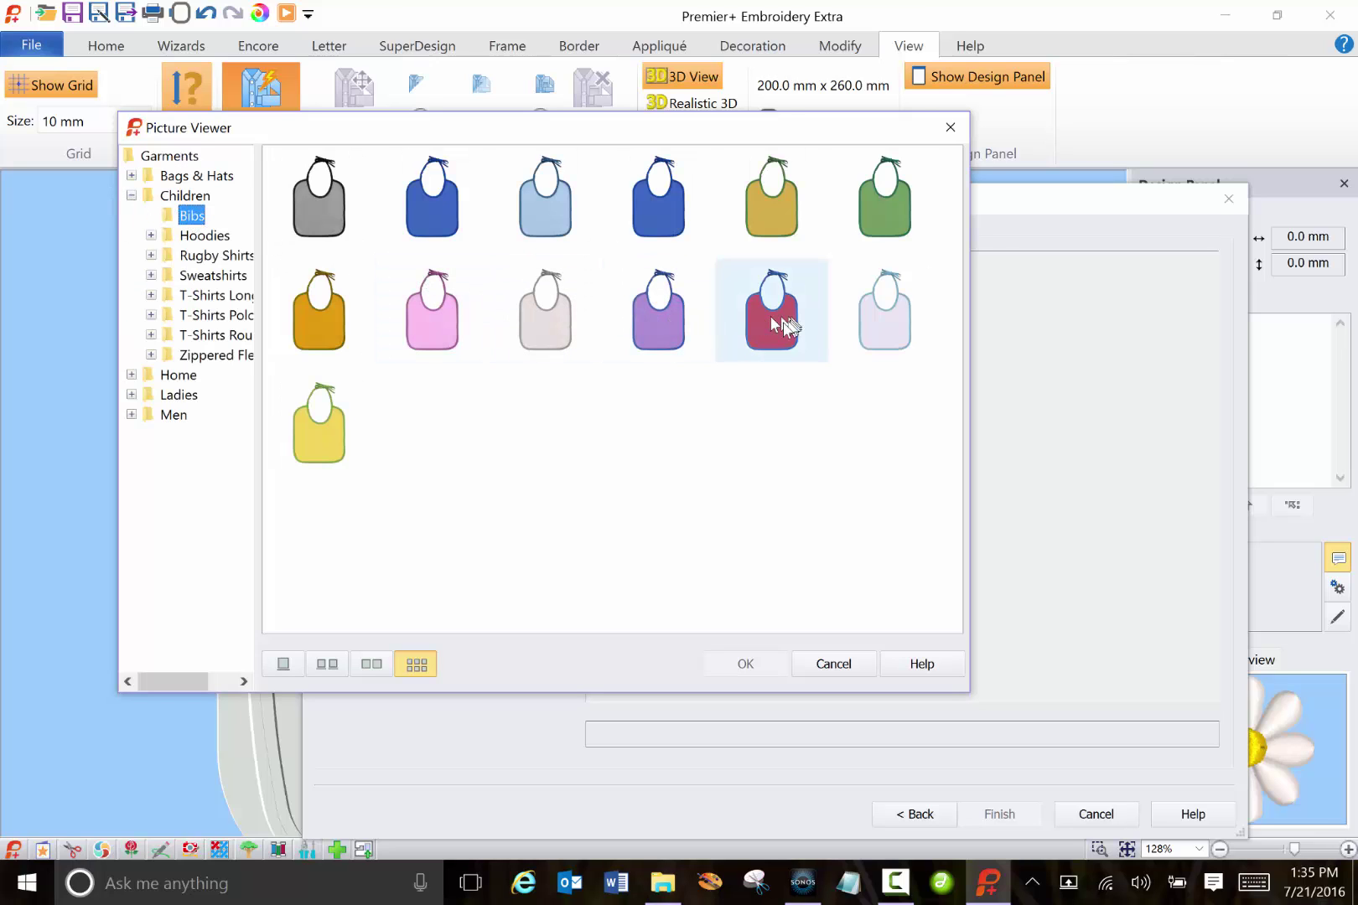
pyautogui.click(781, 301)
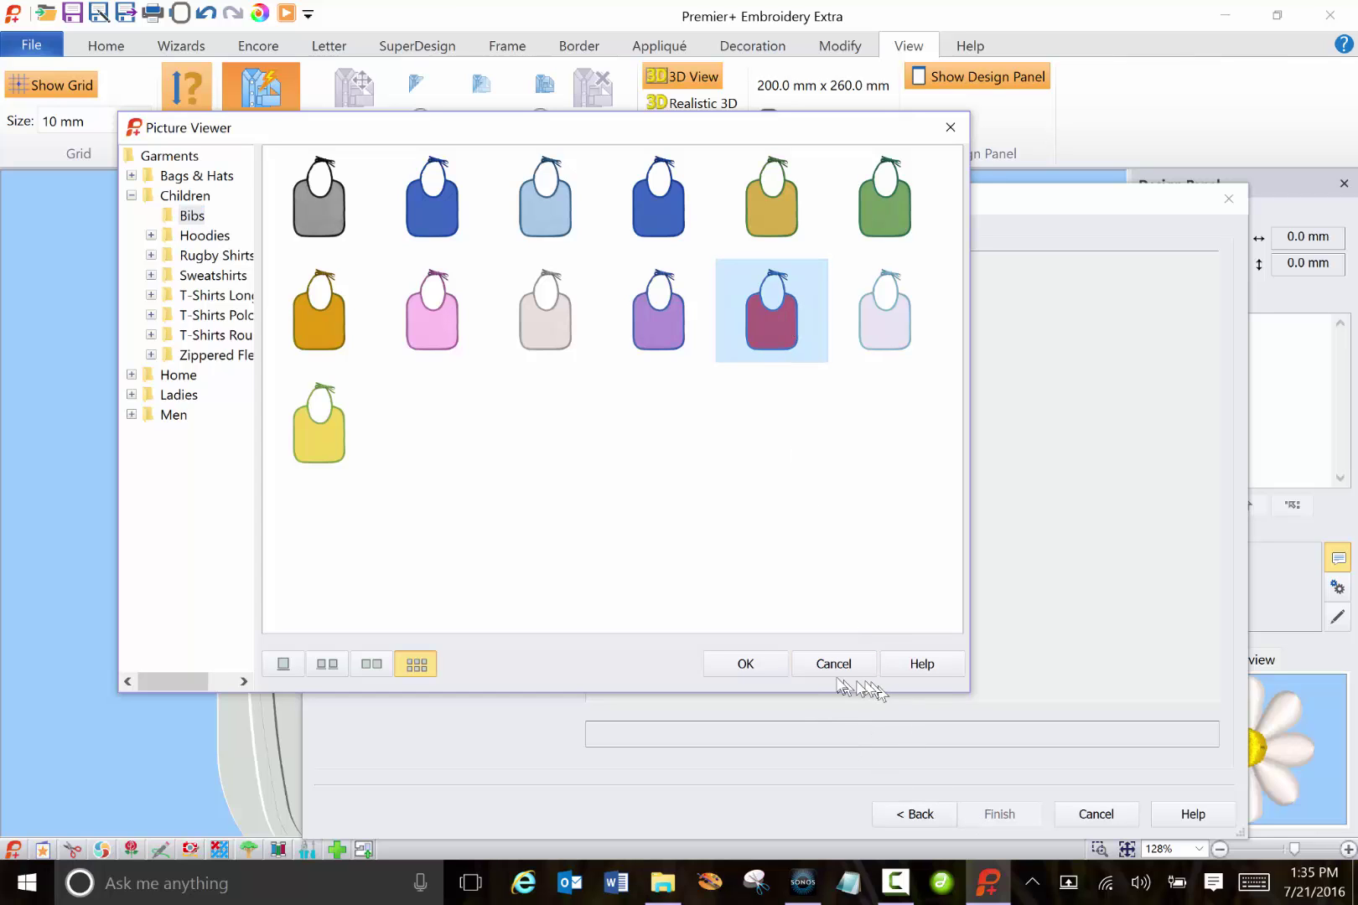
pyautogui.click(747, 664)
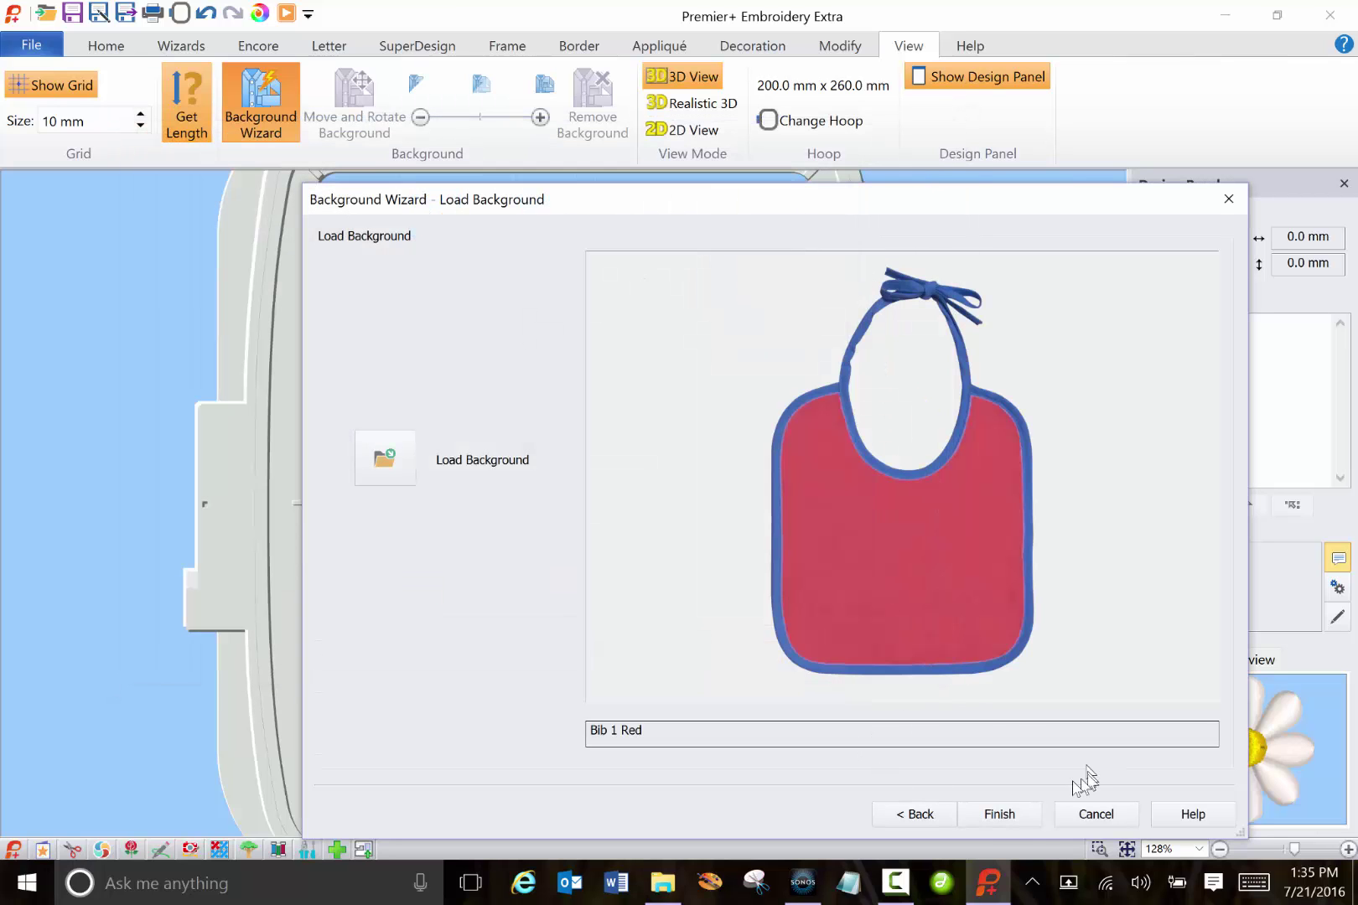
pyautogui.click(999, 815)
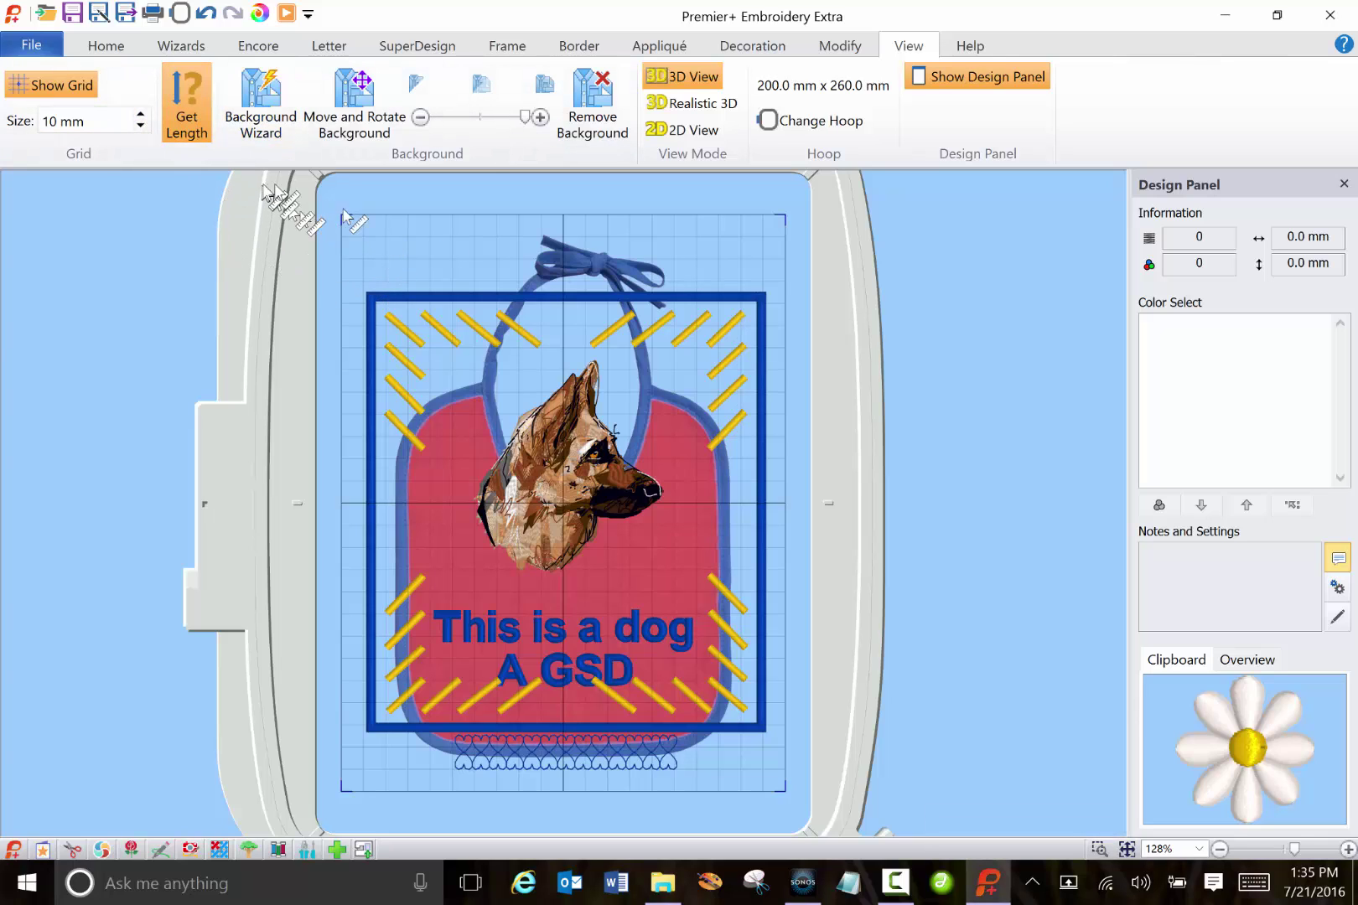
# Turn off the Get Length measuring tool
pyautogui.click(186, 118)
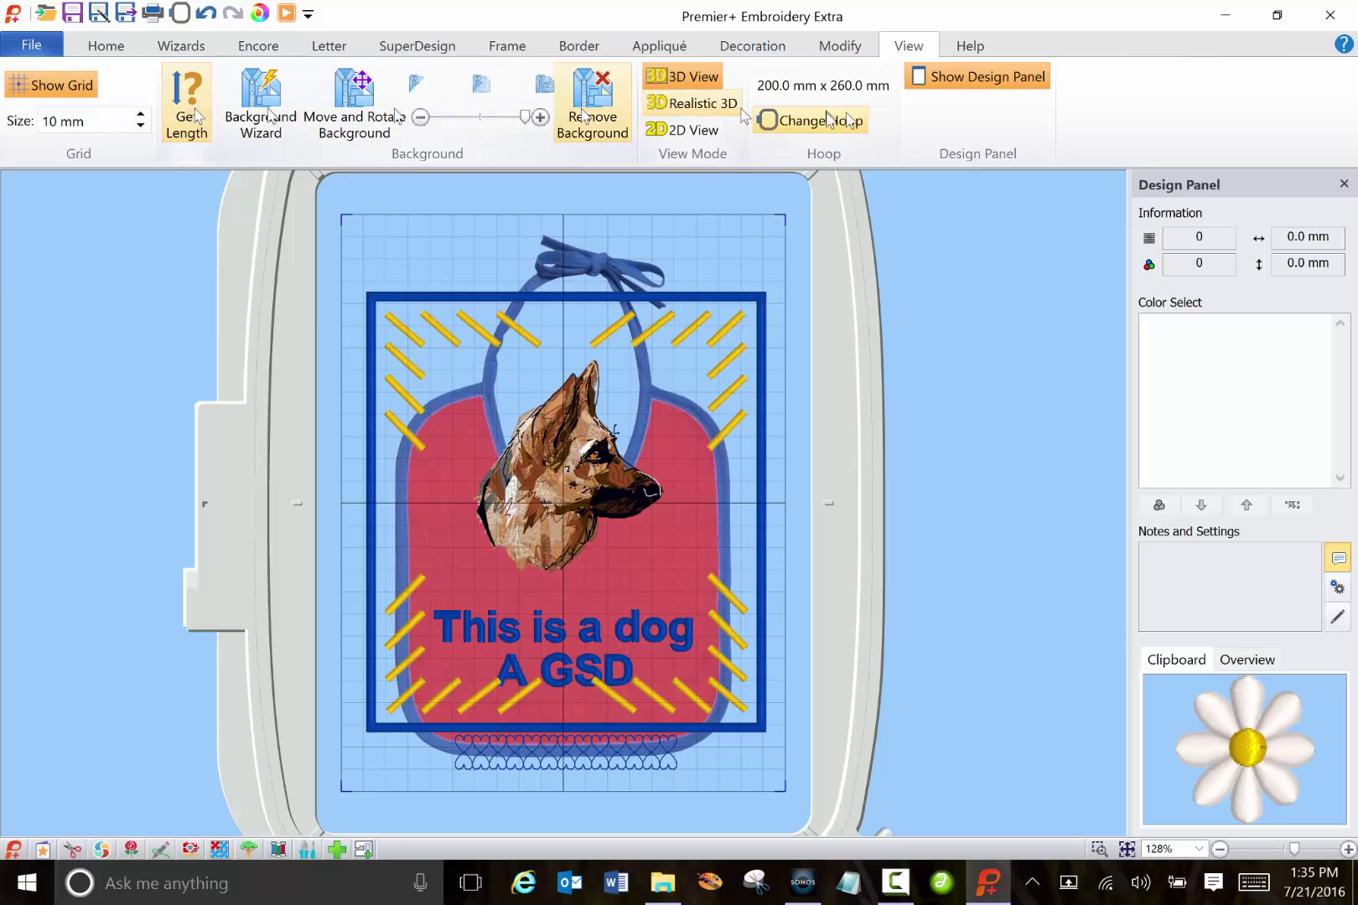